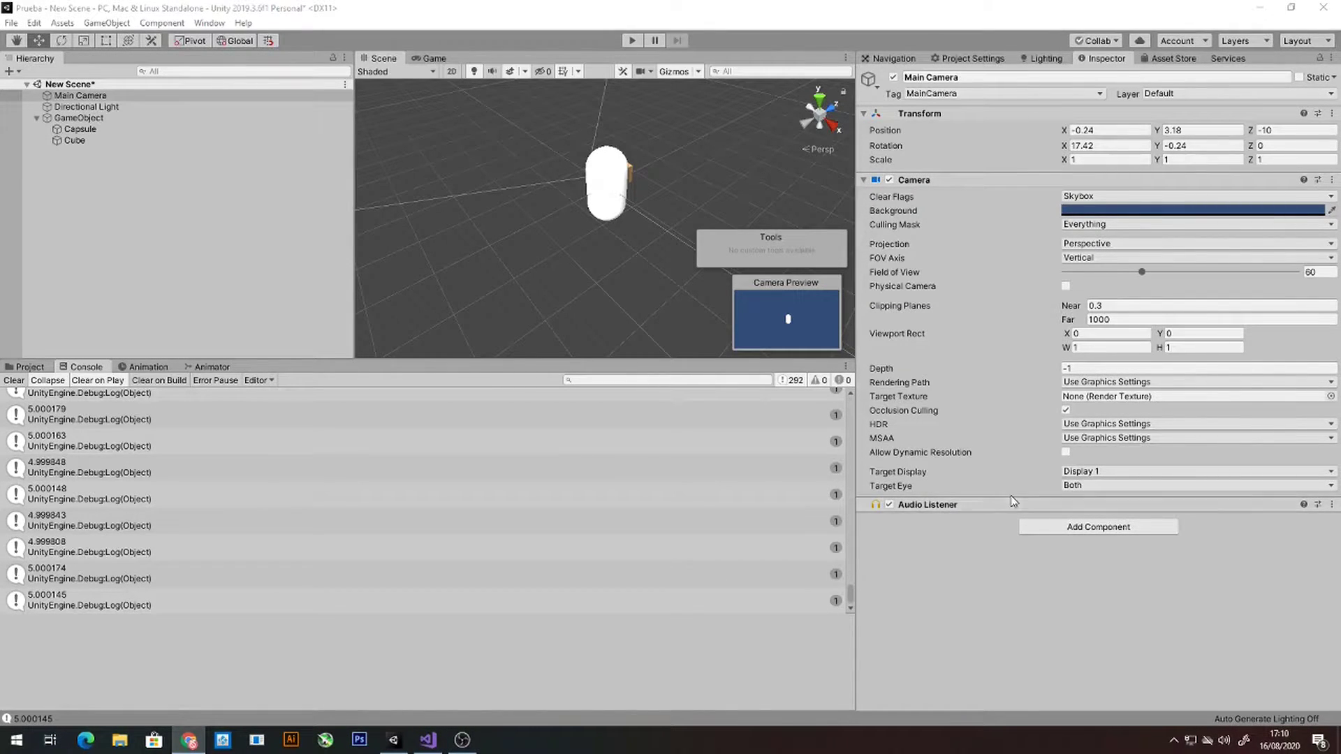
Scroll through the unchanged playerController.cs script in Visual Studio
click(429, 740)
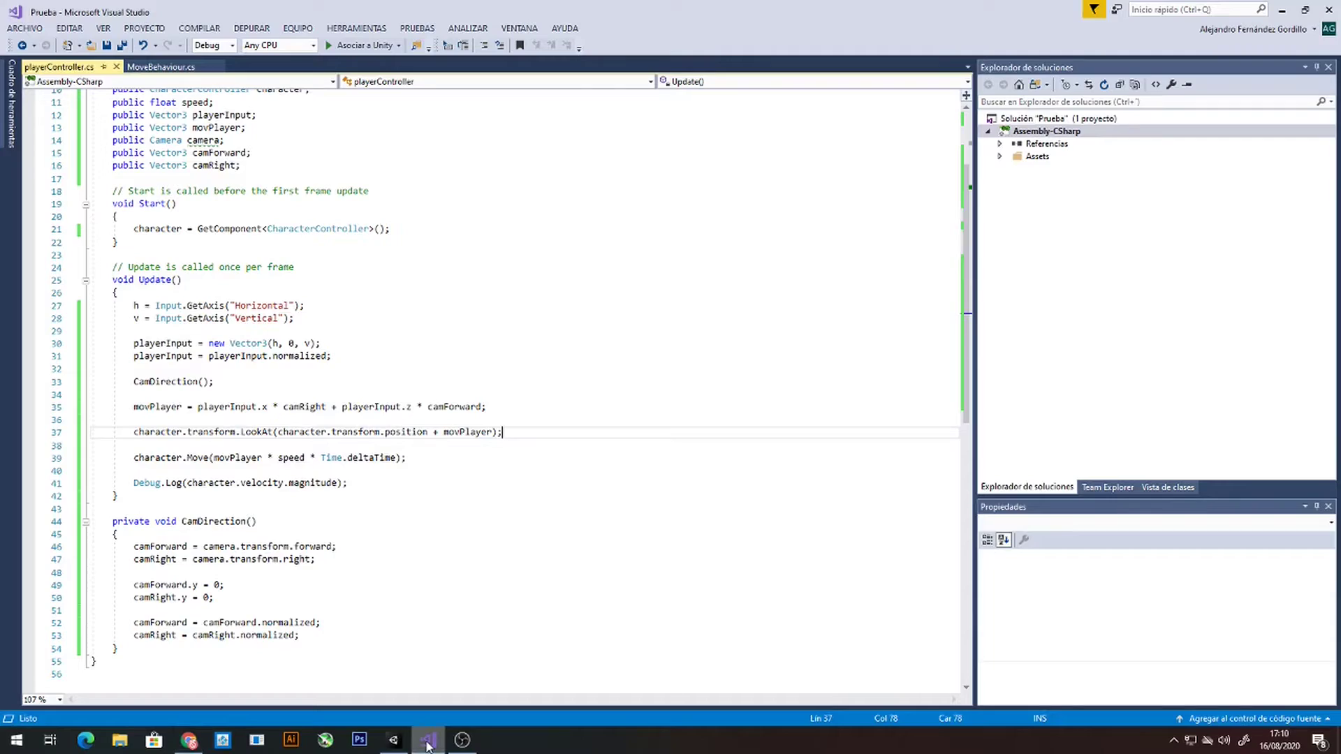
scroll(432, 618, down, 4)
scroll(432, 618, up, 4)
Play-test the capsule in the Game view, then stop play mode
click(428, 740)
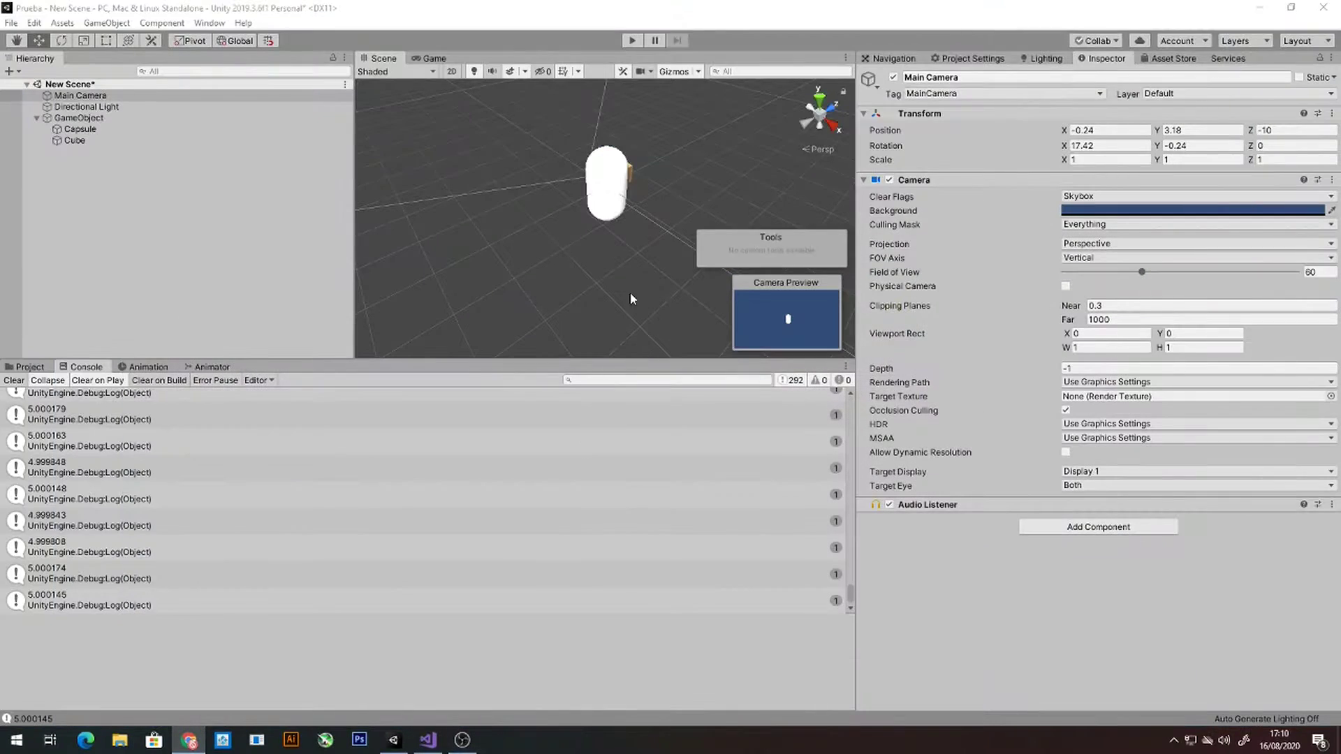
click(634, 41)
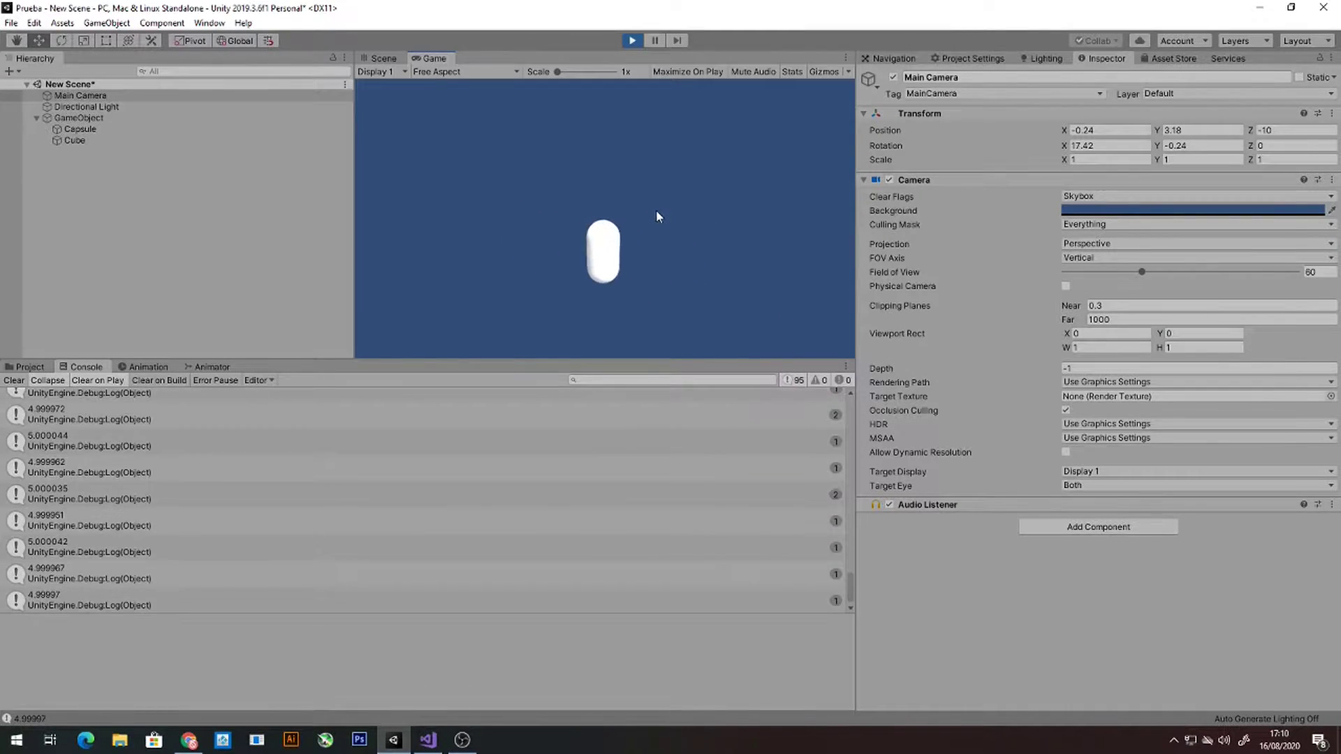
click(656, 217)
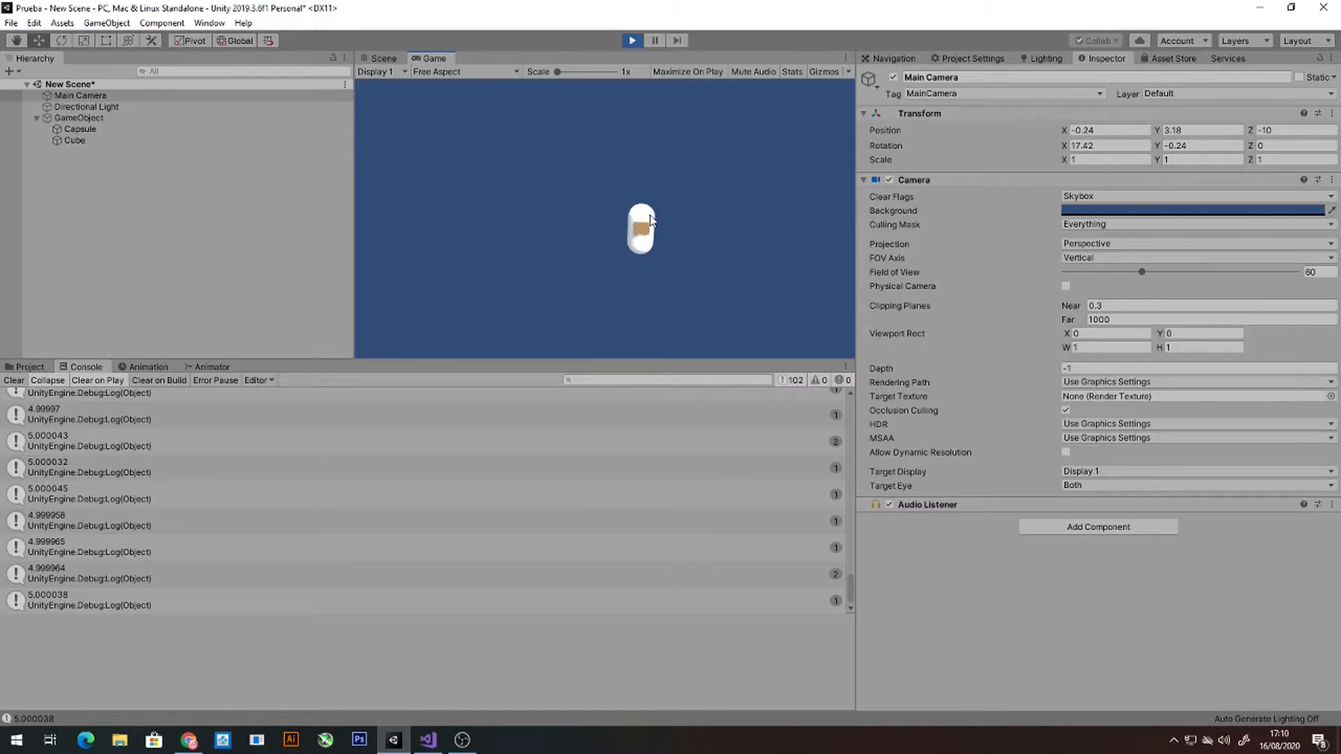
click(632, 41)
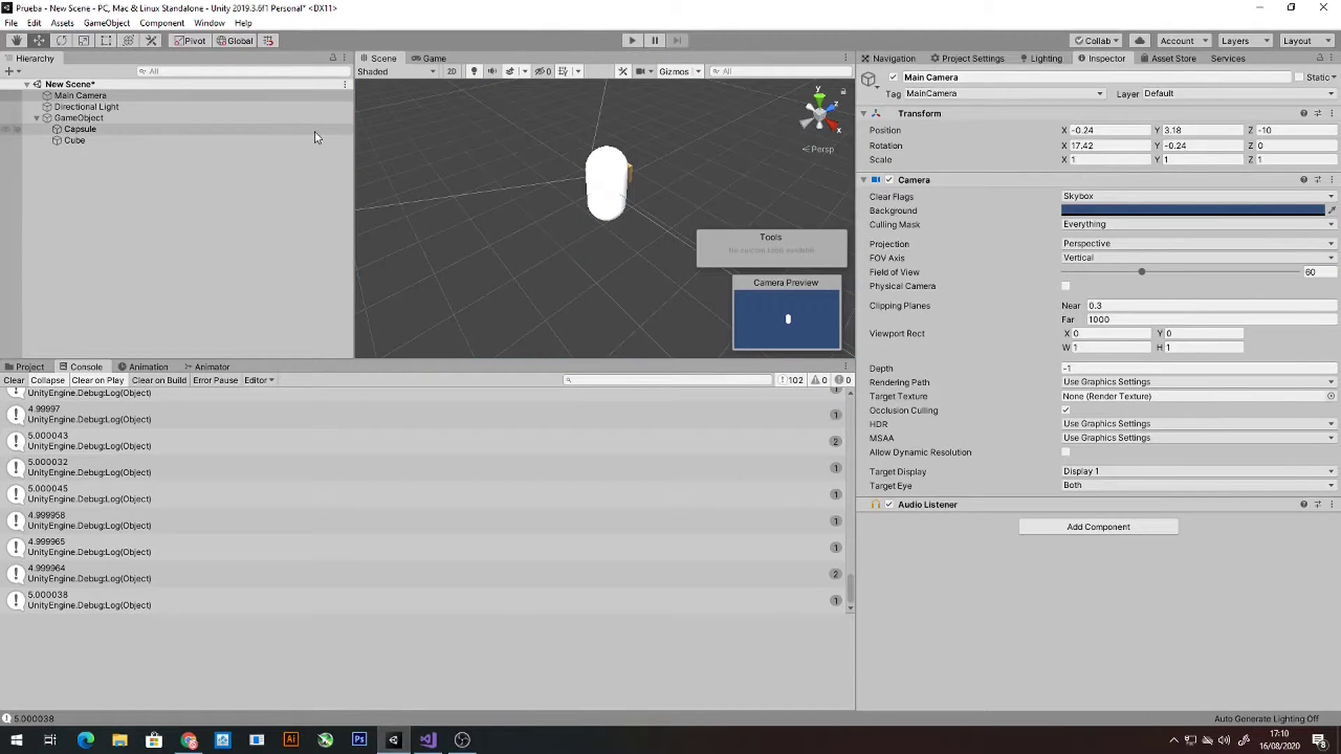
Add a Plane at Y -2.27 to the scene and set its X scale to 10
click(105, 192)
right_click(105, 188)
mouse_move(144, 326)
click(264, 405)
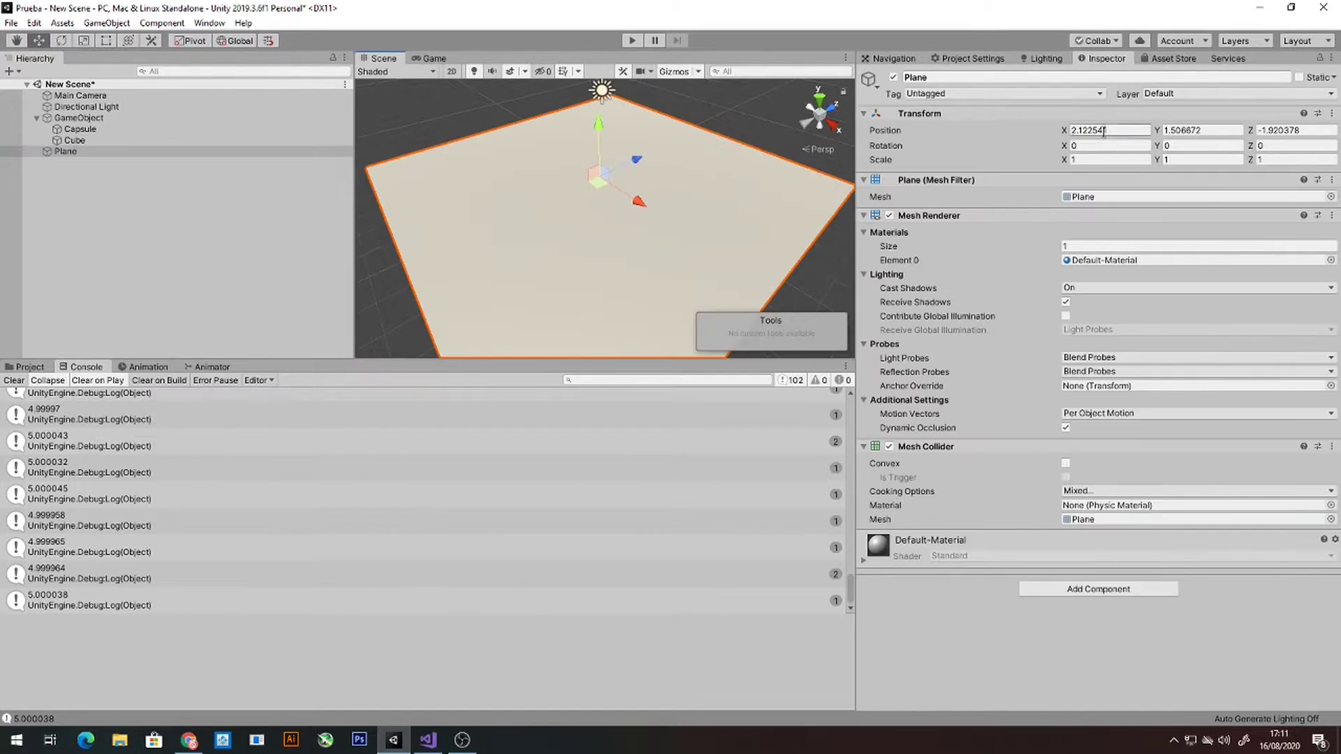
text(0)
click(1086, 160)
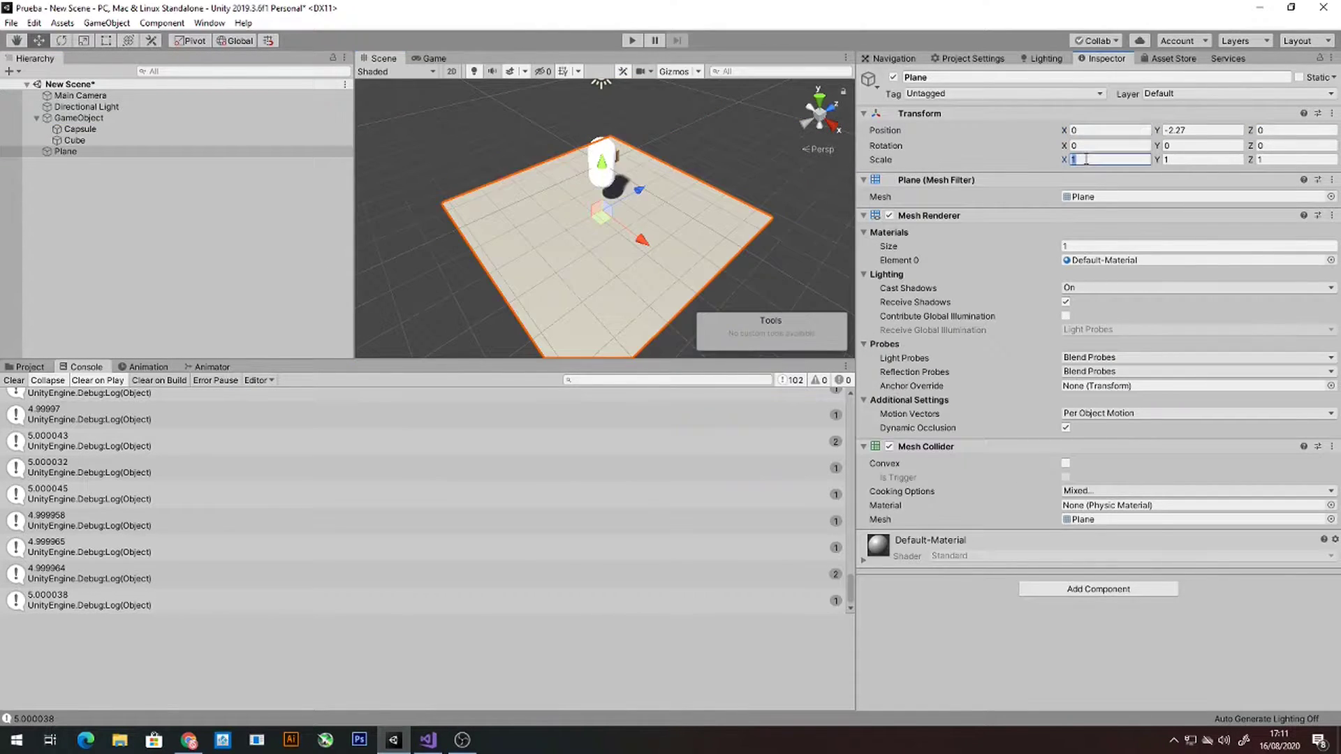
text(10)
key(Tab)
key(Tab)
Give the plane a Z scale of 10, then add the field public float gravity = 9.8f
text(10)
key(alt+Tab)
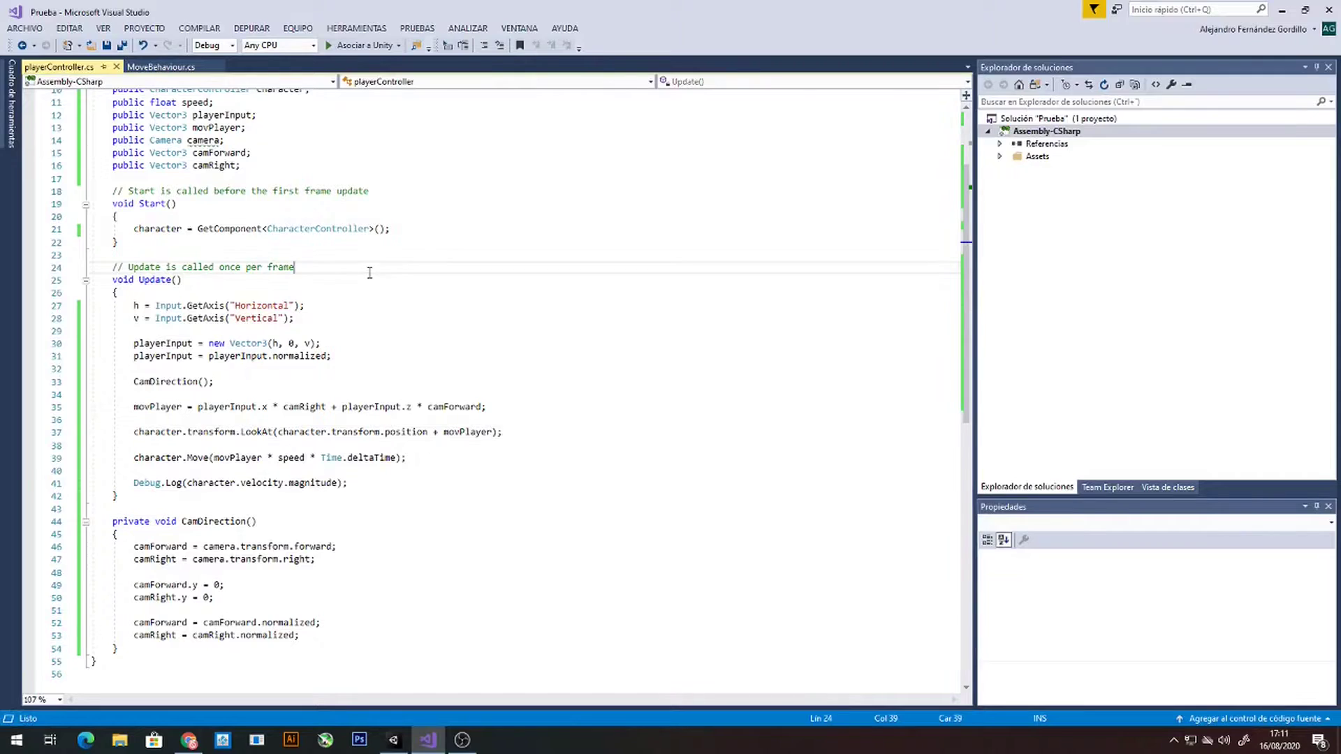
scroll(369, 273, up, 2)
click(262, 242)
key(Return)
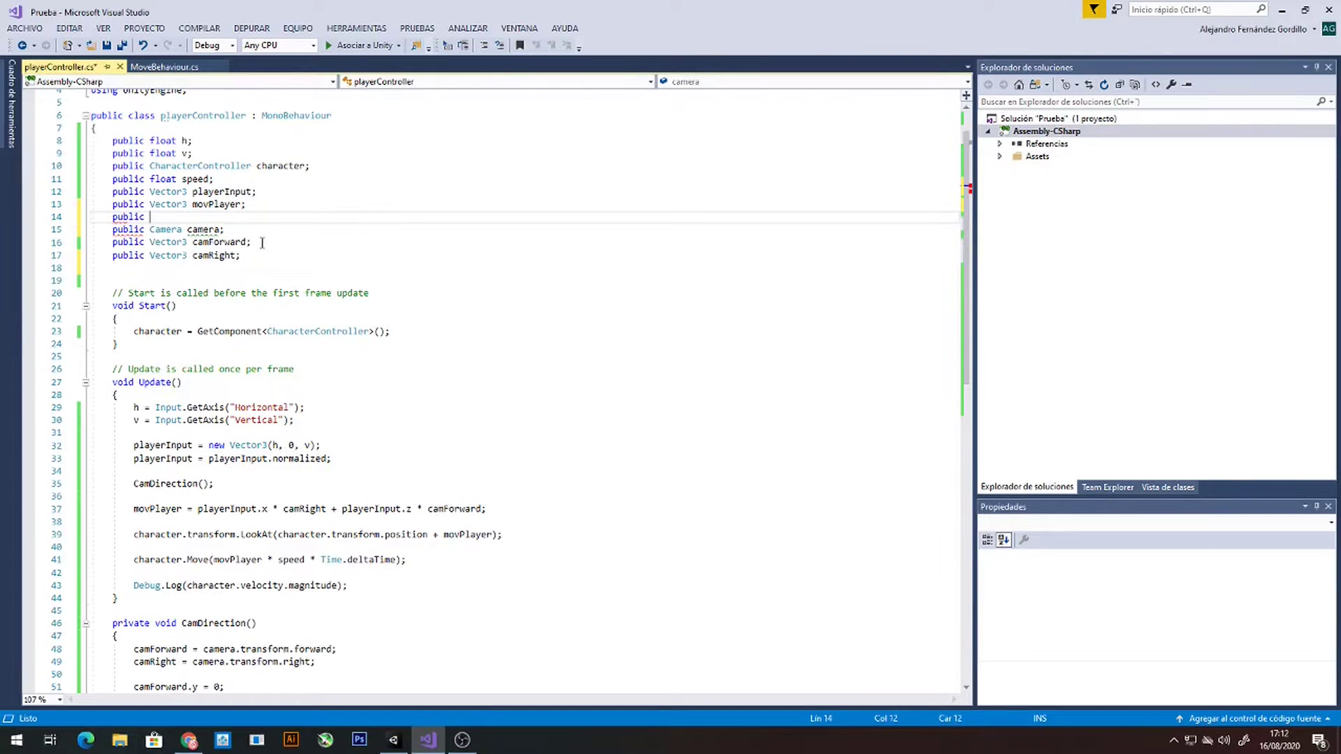
text(public float gravity = 9)
text(.8f;)
key(Return)
key(ctrl+s)
In SetGravity, replace movPlayer.y with fallVelocity on lines 56 and 60 and save
double_click(201, 216)
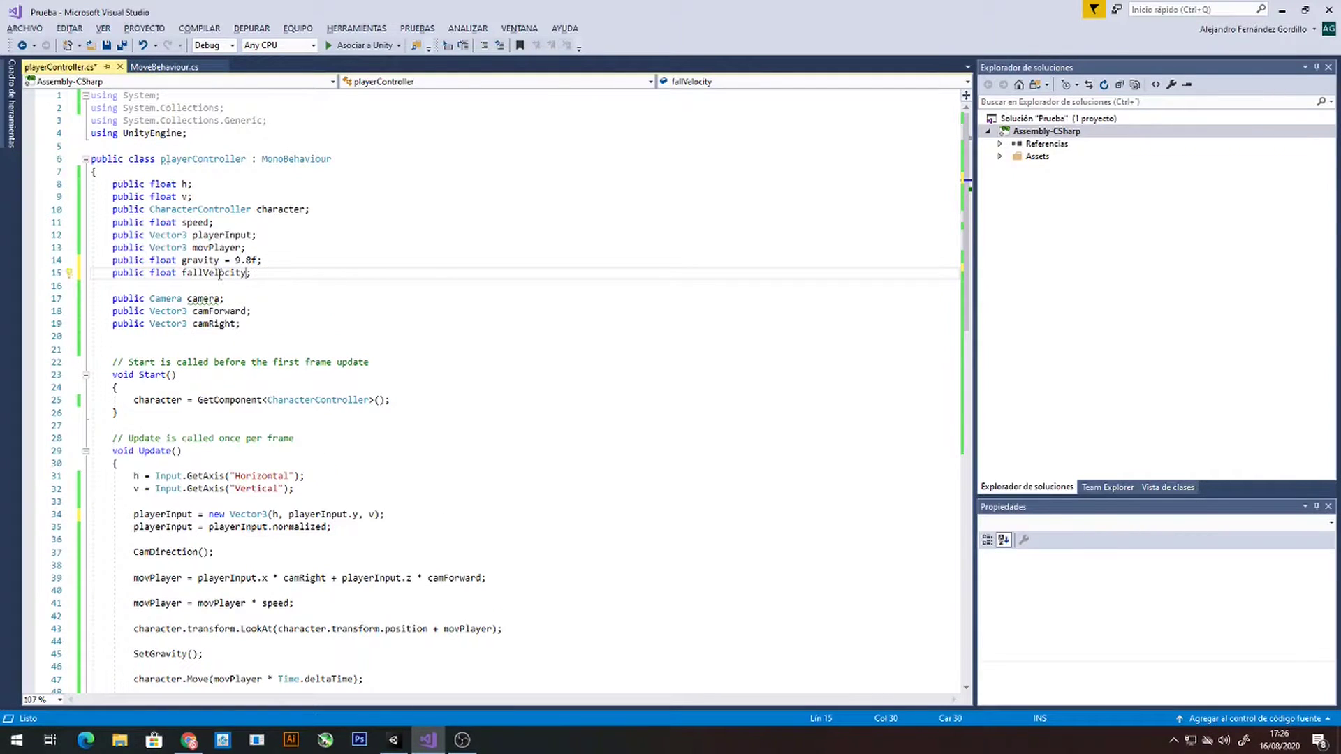
scroll(432, 503, down, 8)
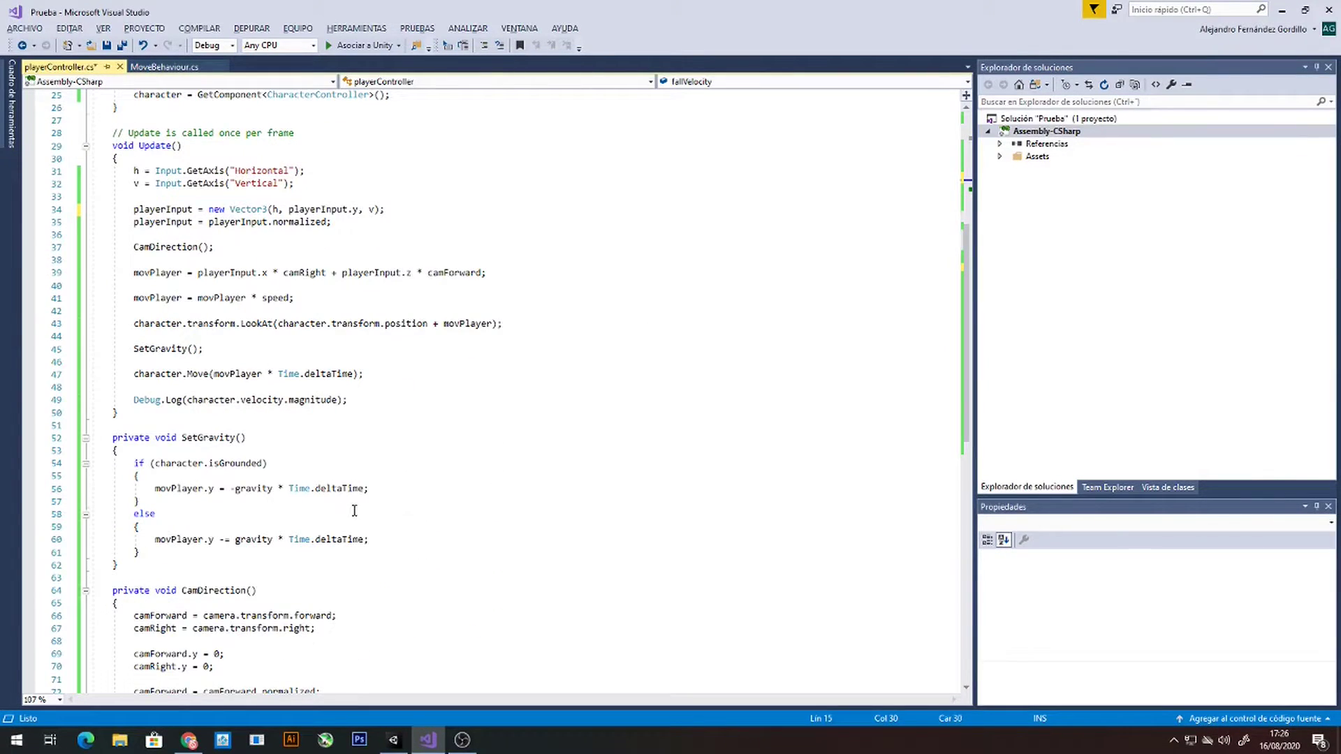
drag(155, 489, 214, 489)
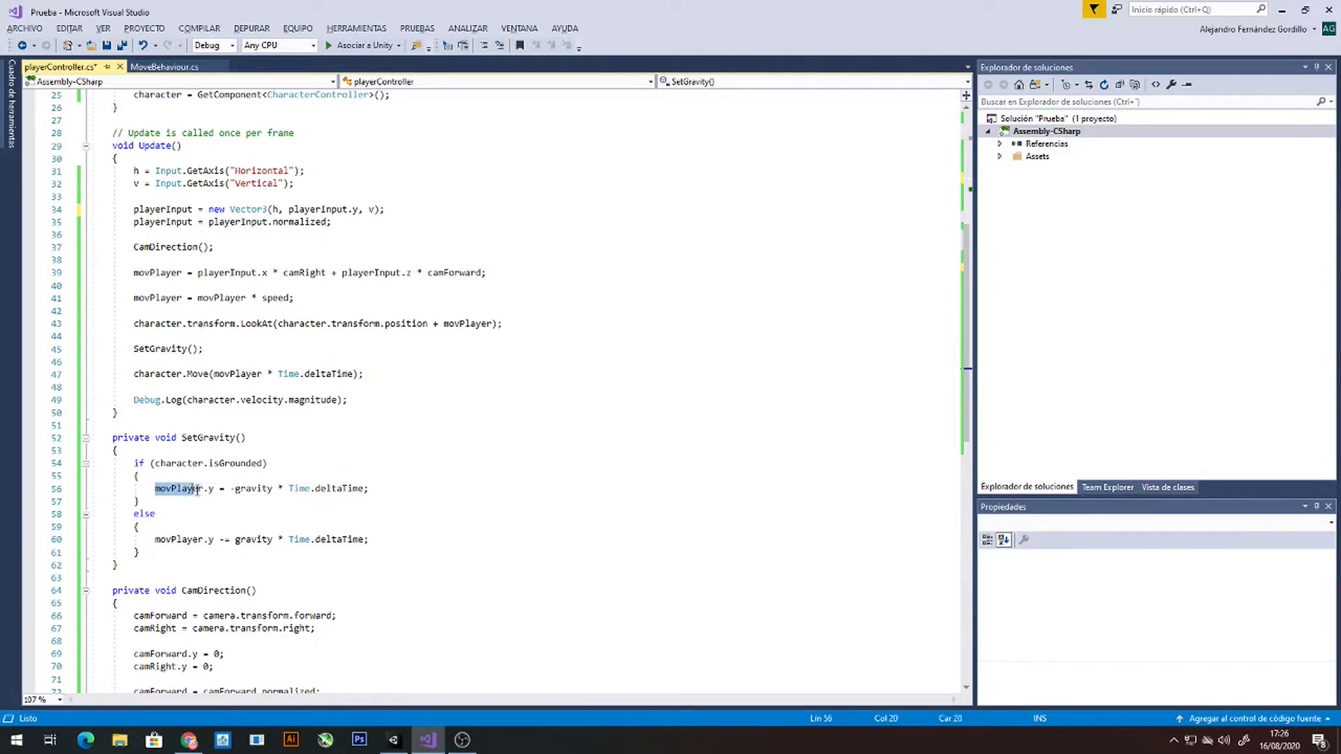
text(fallVelocity)
drag(214, 539, 155, 539)
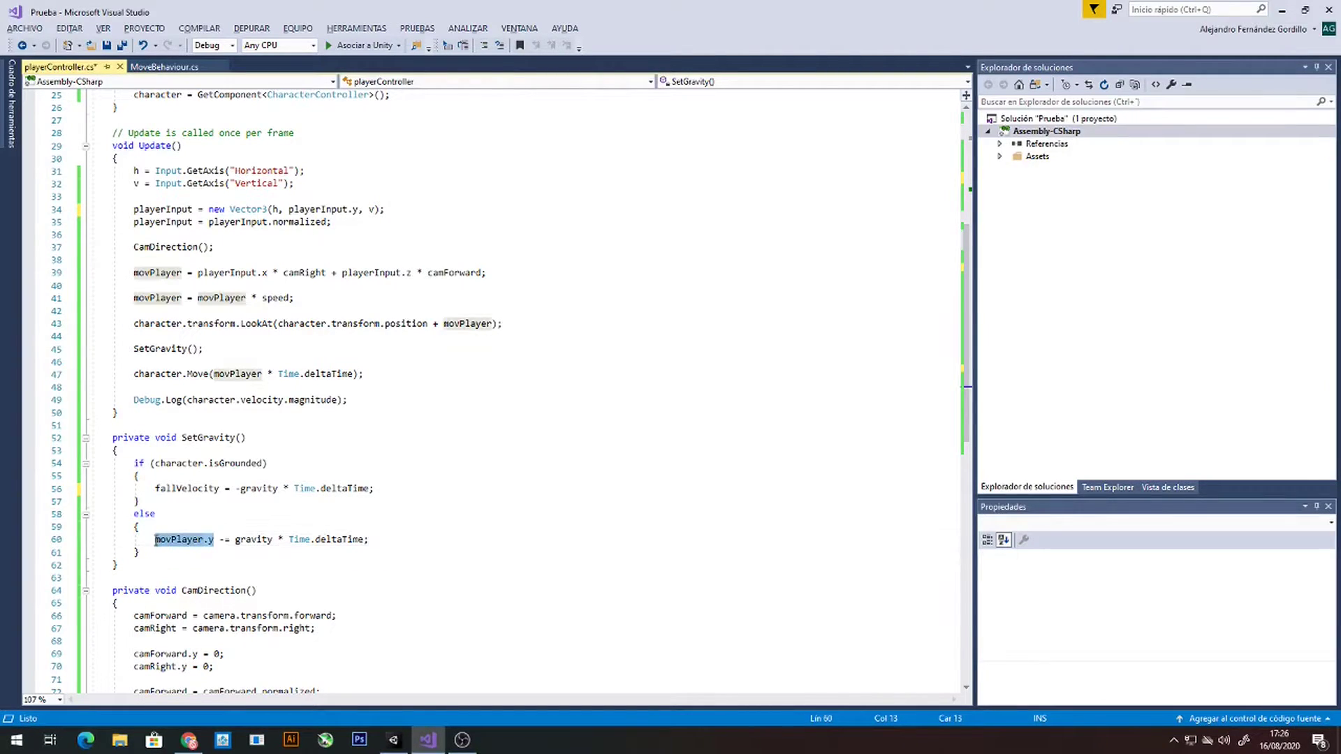
text(fallVelocity)
key(ctrl+s)
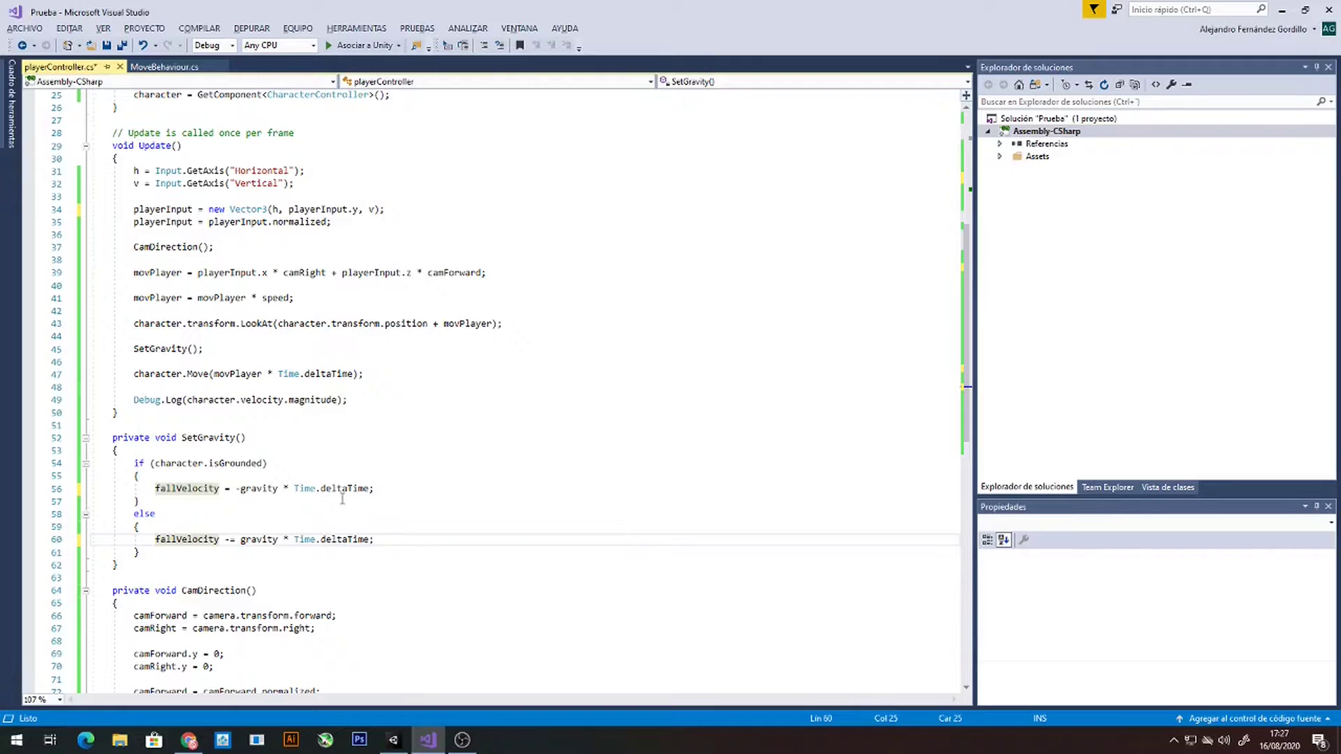
key(ctrl+c)
key(ctrl+v)
key(ctrl+z)
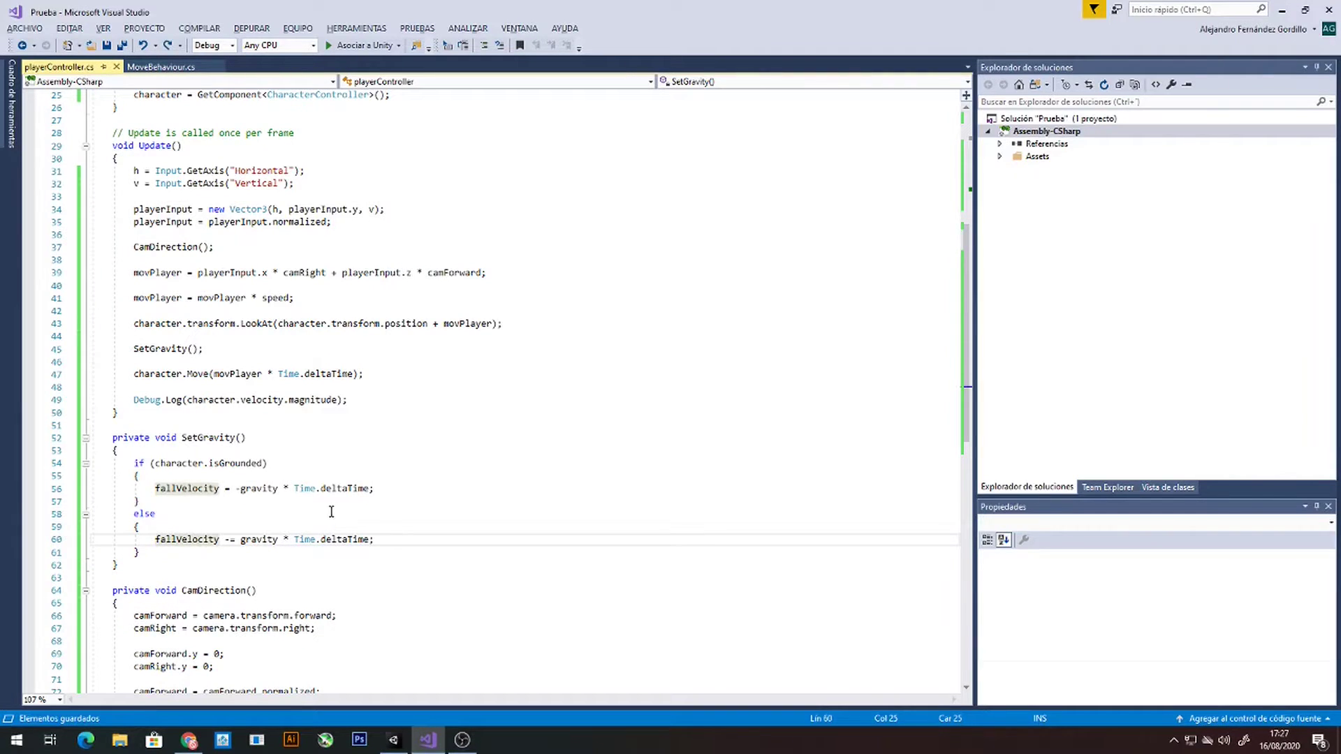
Restore playerInput to Vector3(h, 0, v) and add movPlayer.y = fallVelocity after the else block
scroll(432, 492, up, 3)
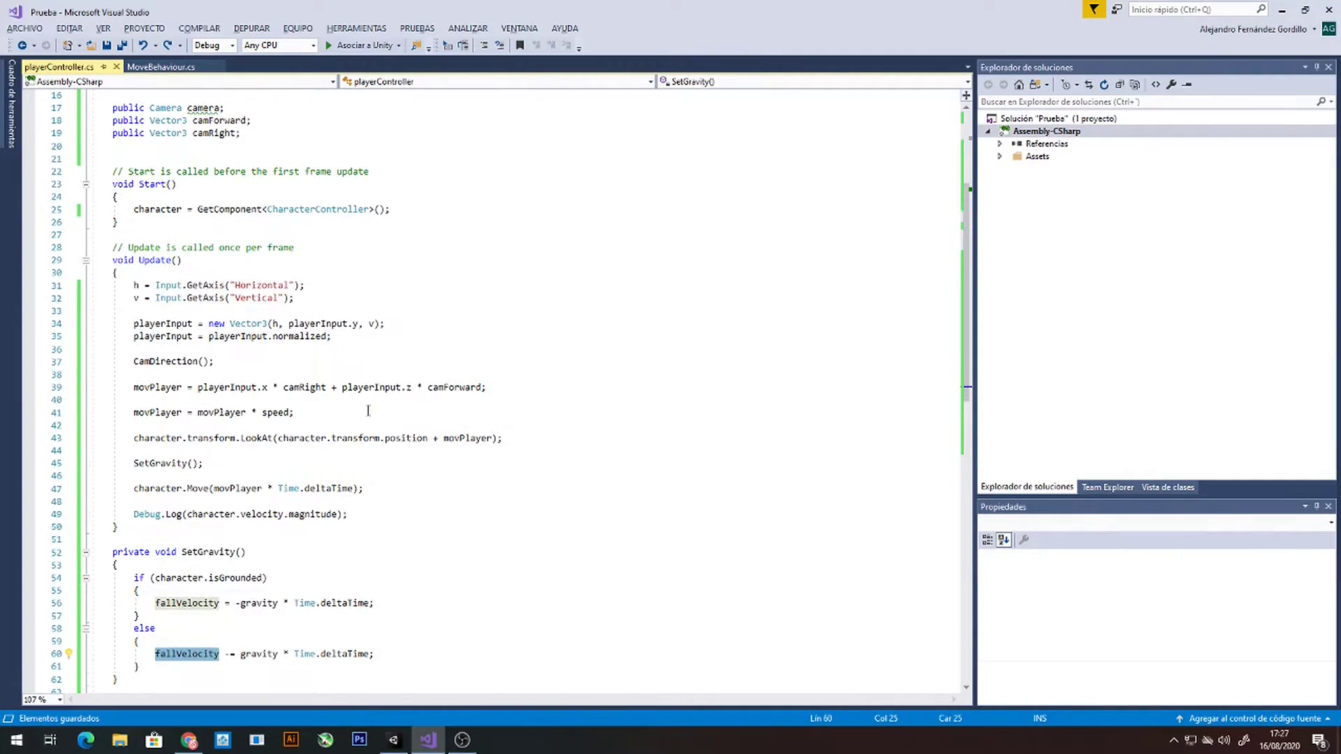
drag(289, 324, 360, 324)
text(0)
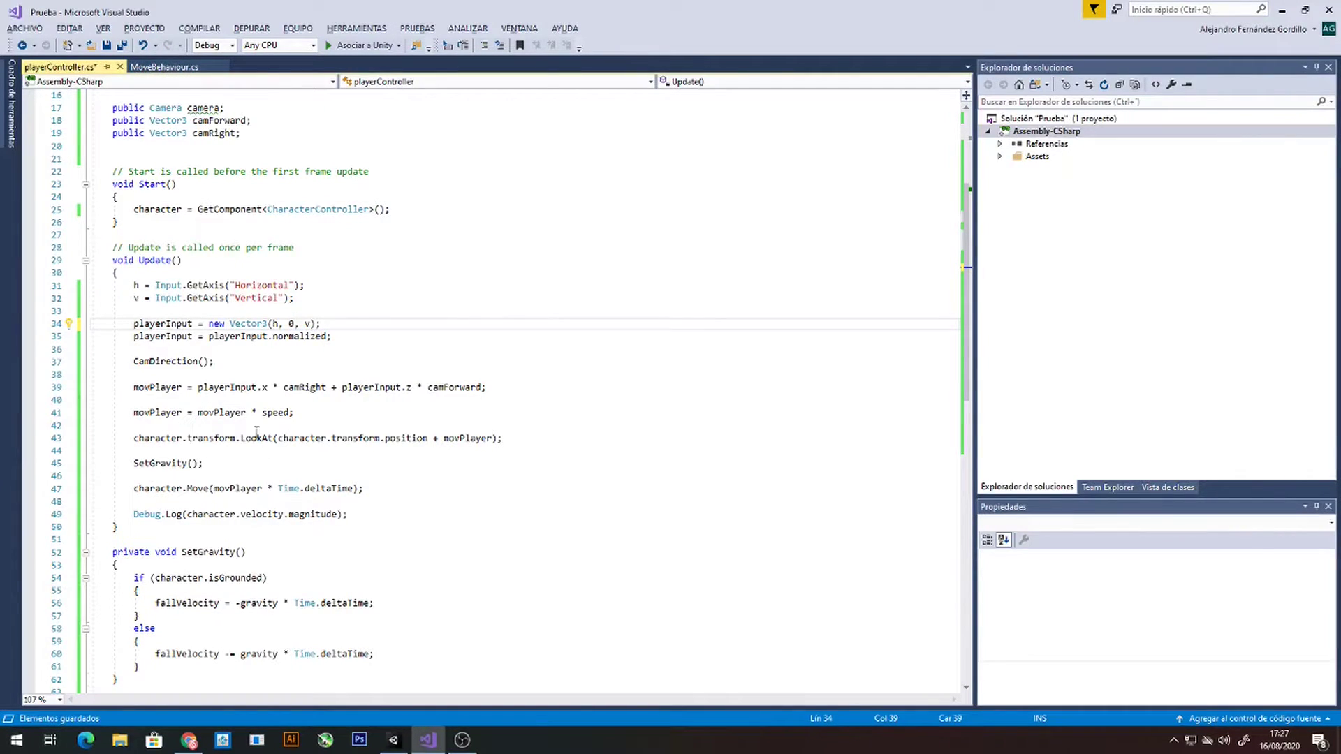
click(230, 491)
click(183, 614)
scroll(338, 631, down, 1)
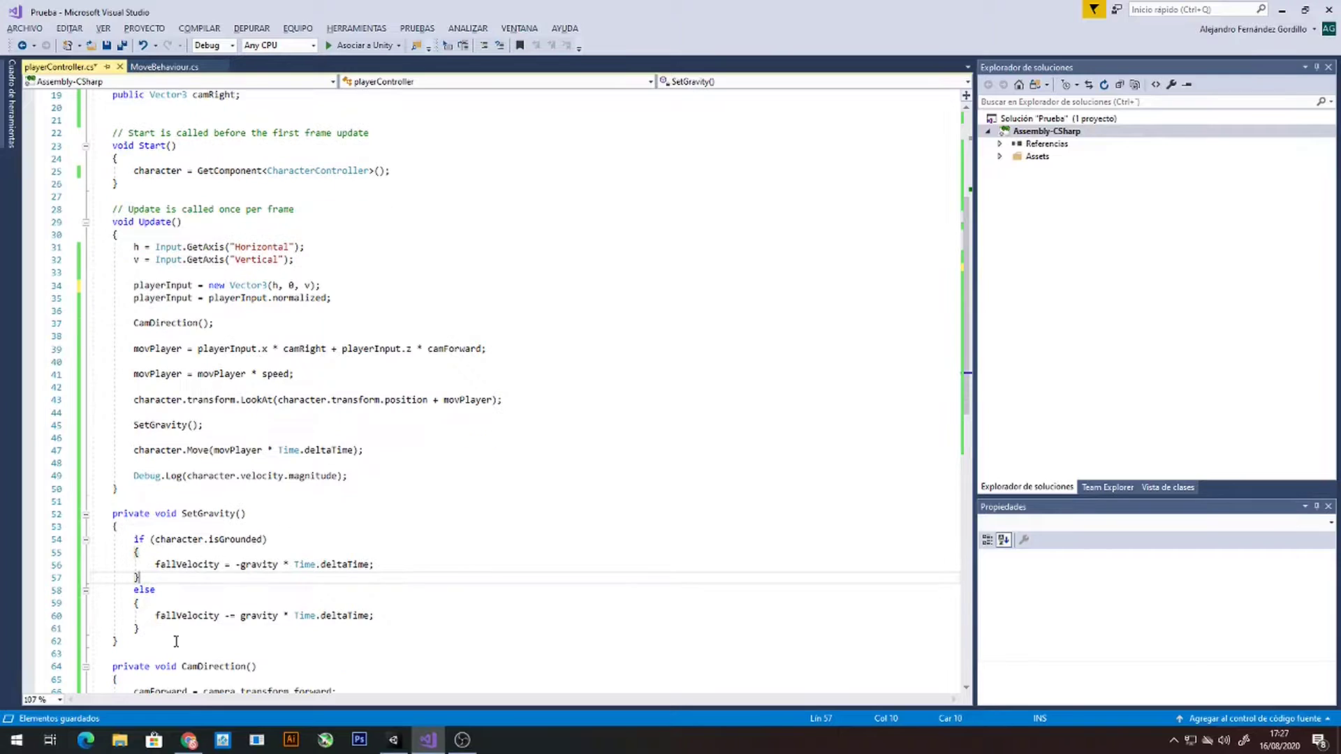
click(164, 632)
key(Return)
text(movPlayer.y = )
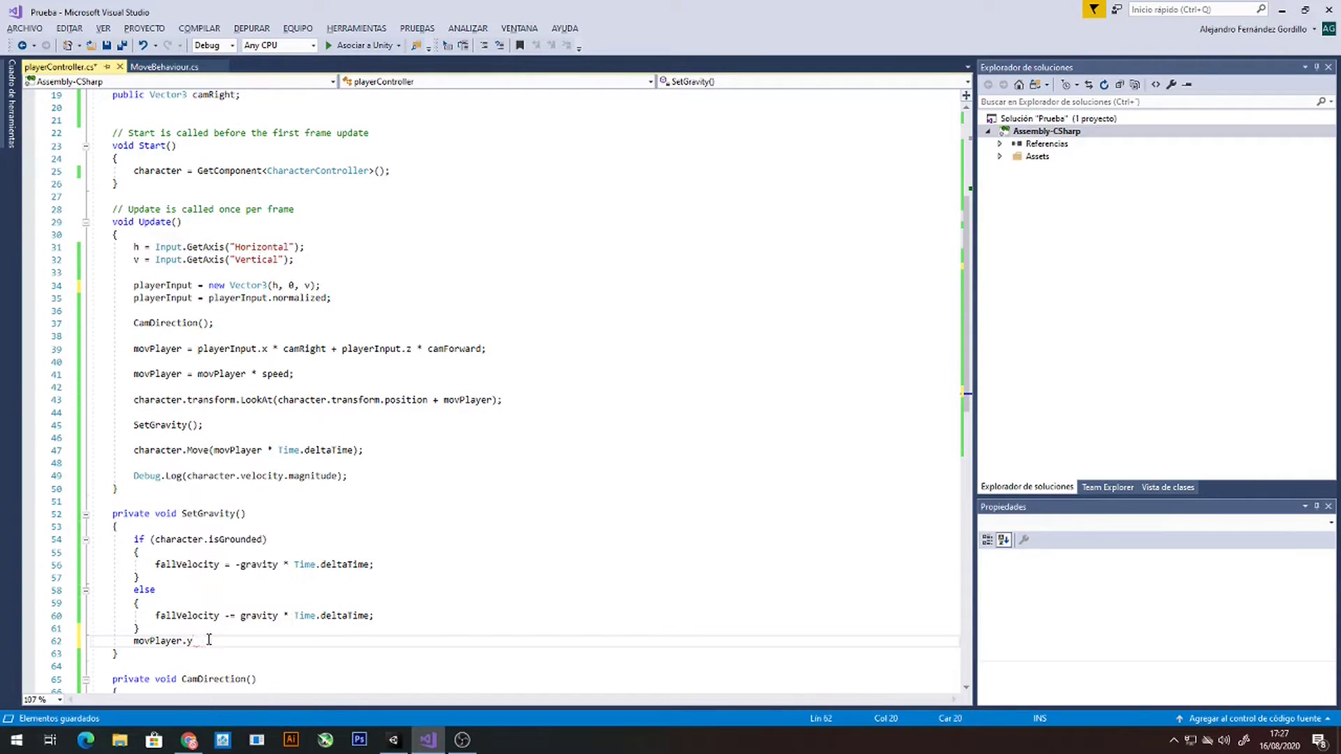
text(fallVelocity;)
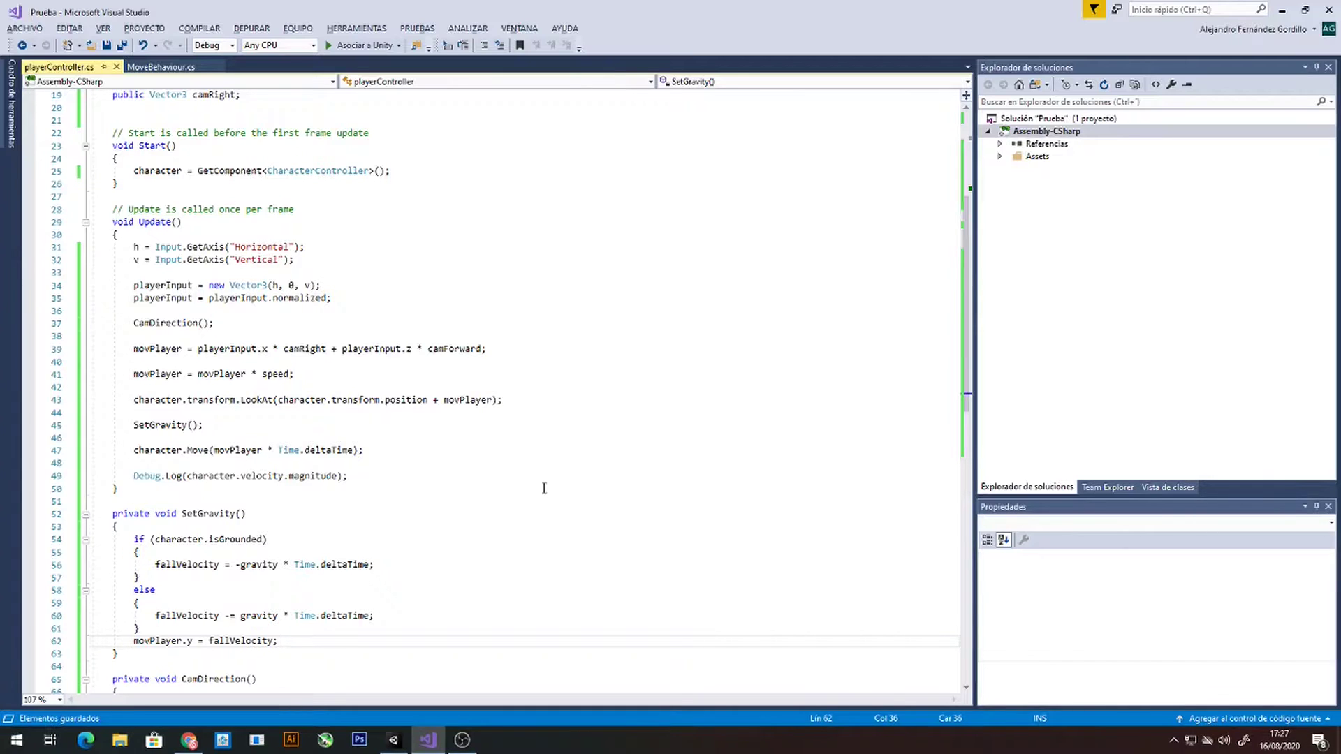
key(alt+Tab)
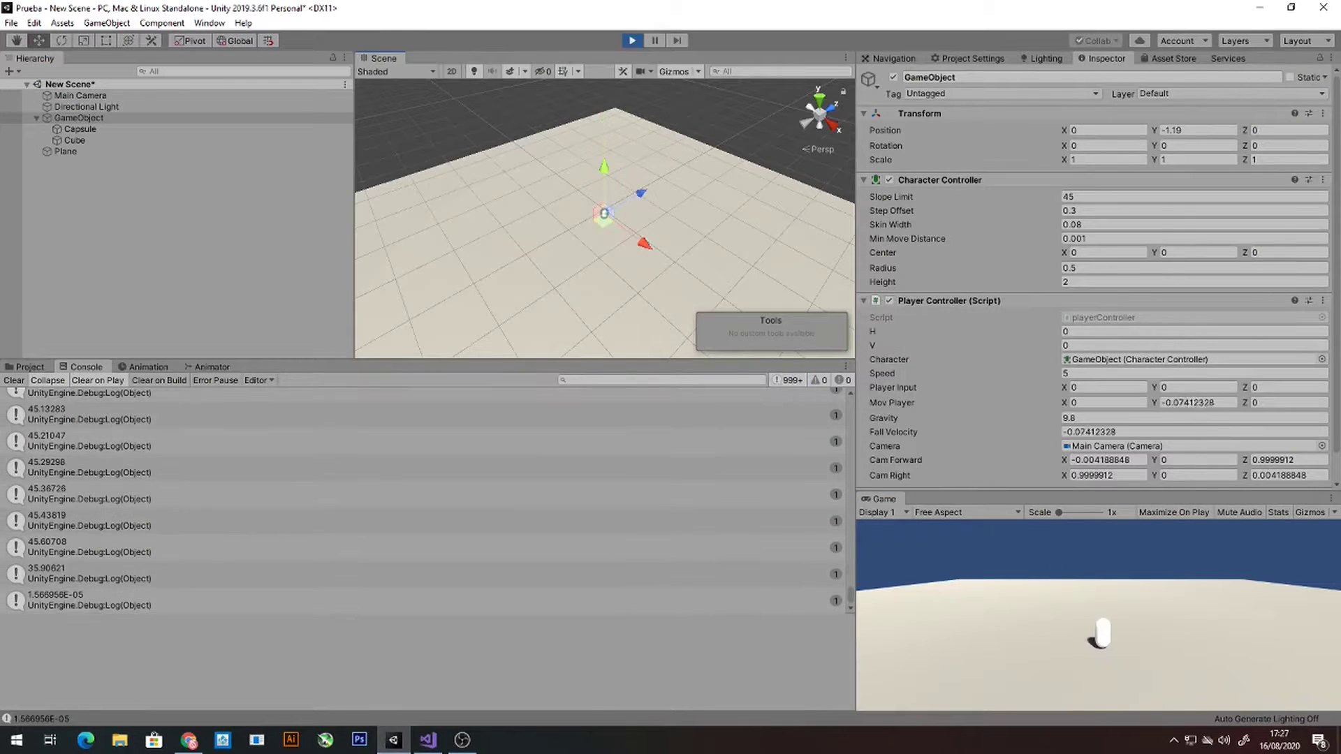
Walk the character across the plane with A, W and D, then declare public float jumpForce
click(1099, 617)
key(a)
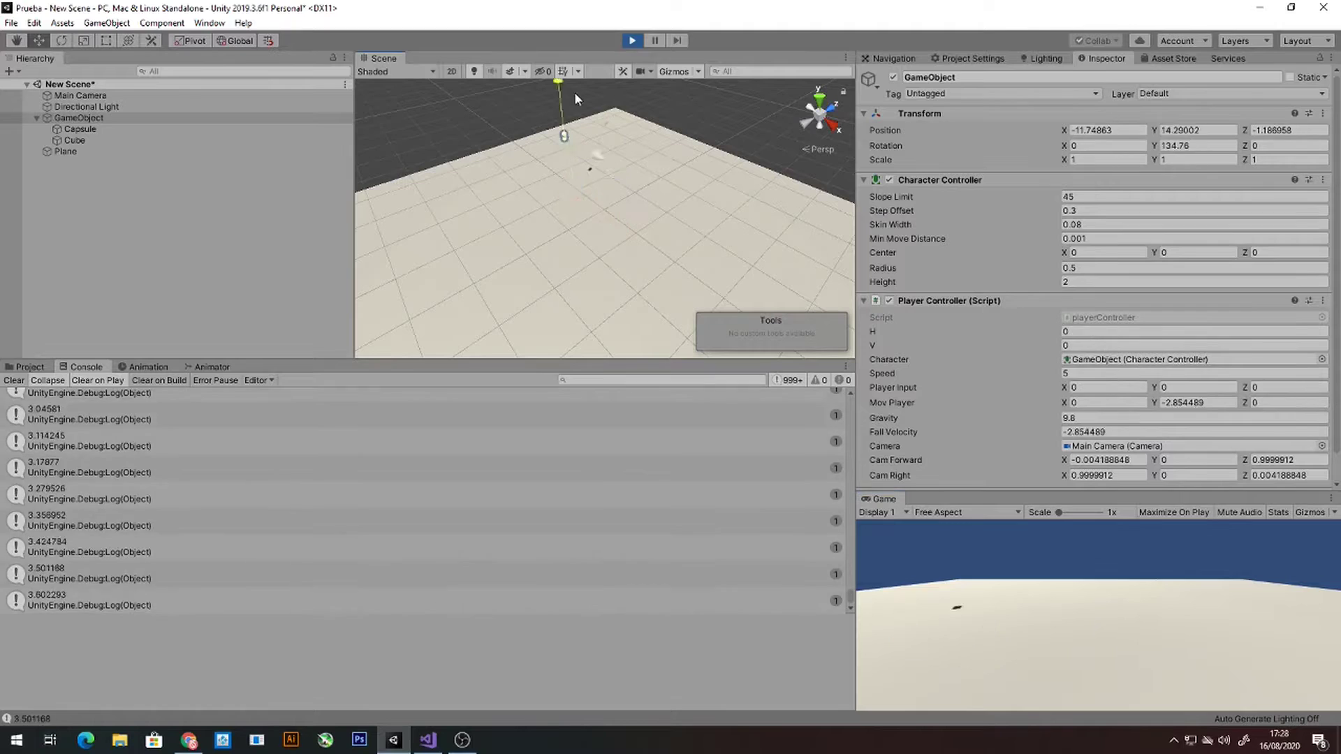
key(w)
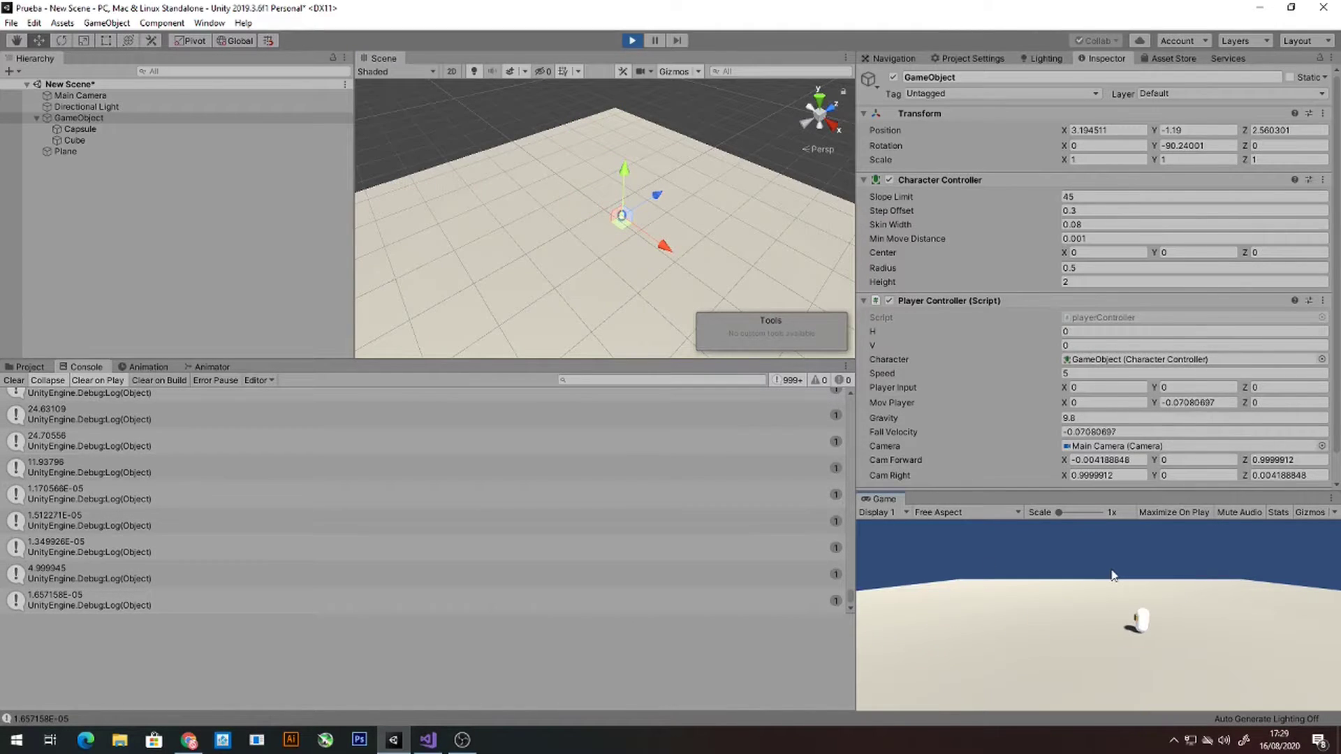
key(d)
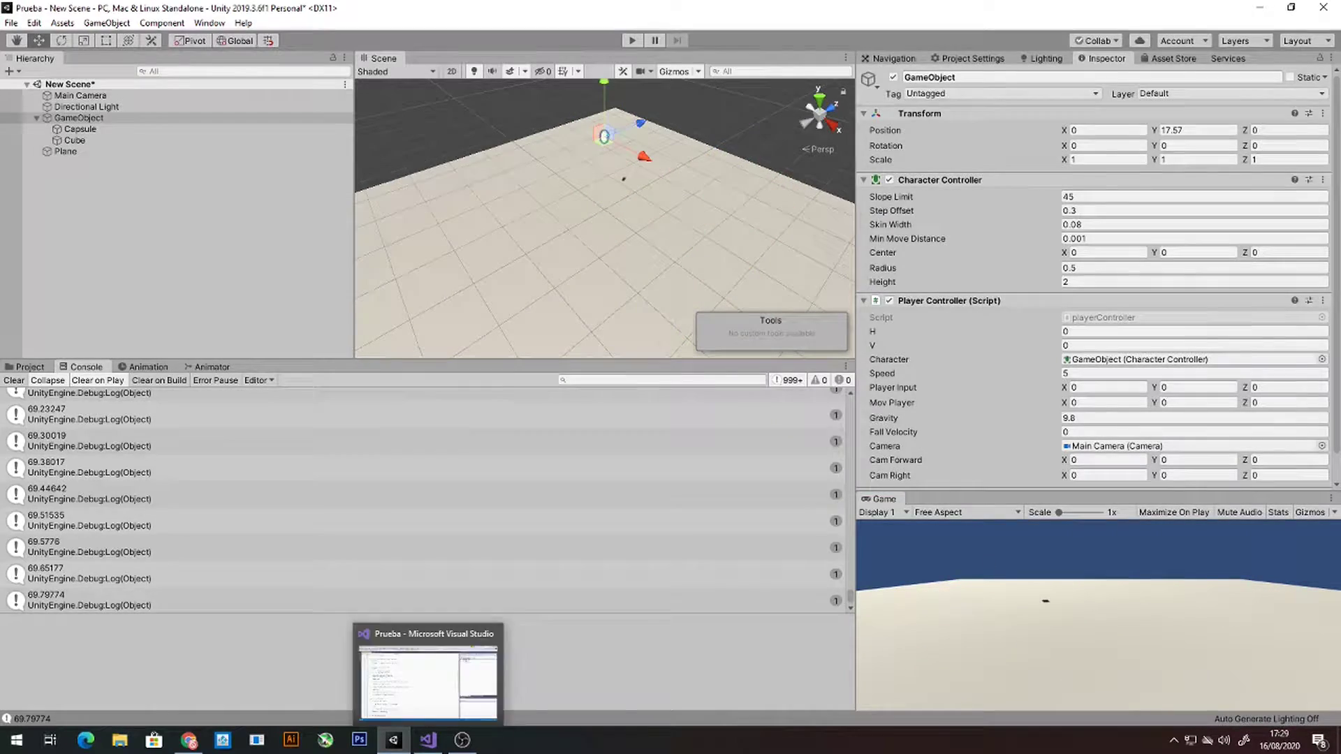
click(428, 740)
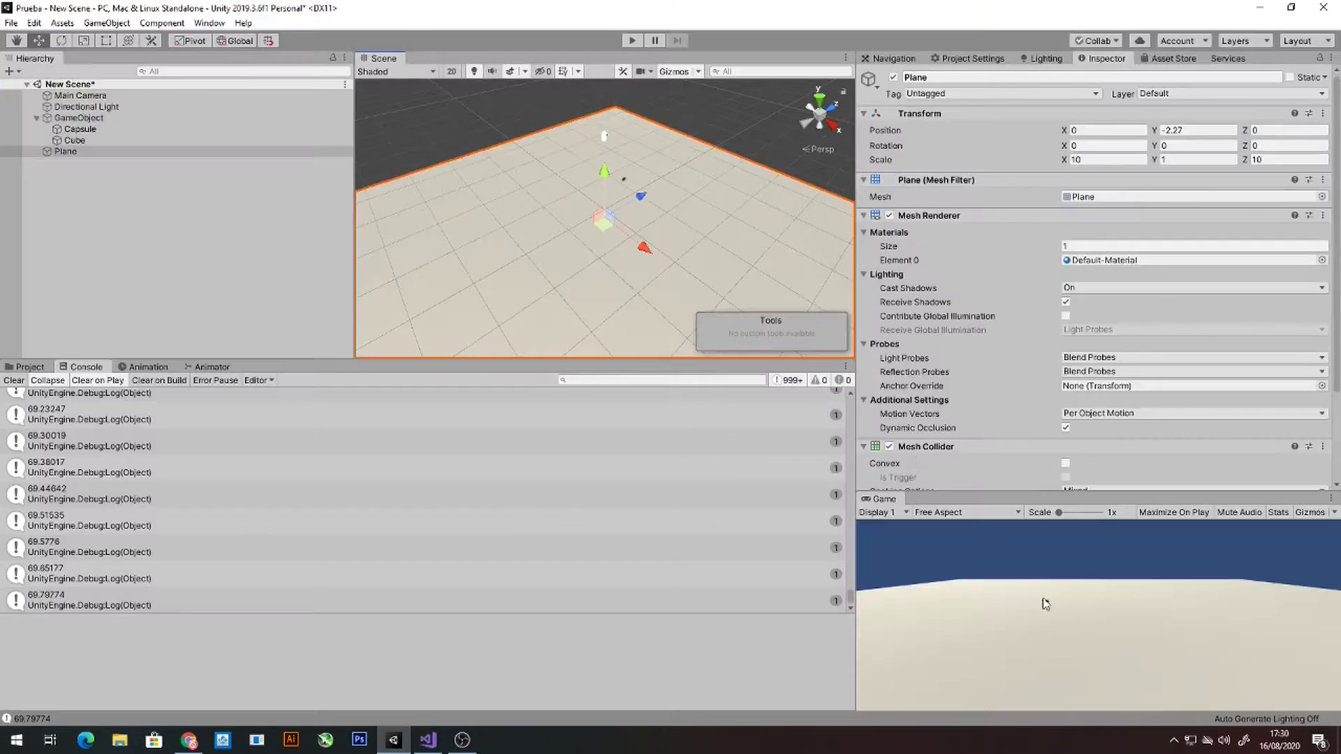
text(public float )
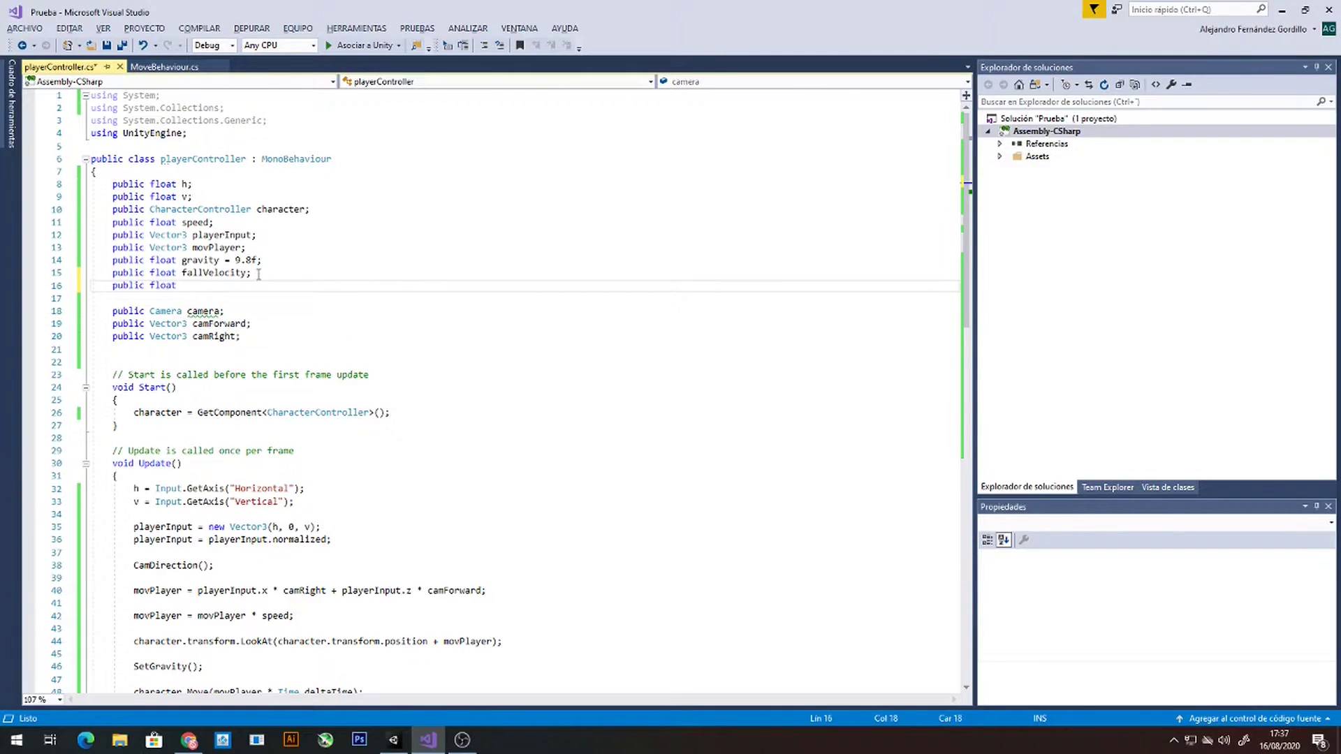
text(jumpForce;)
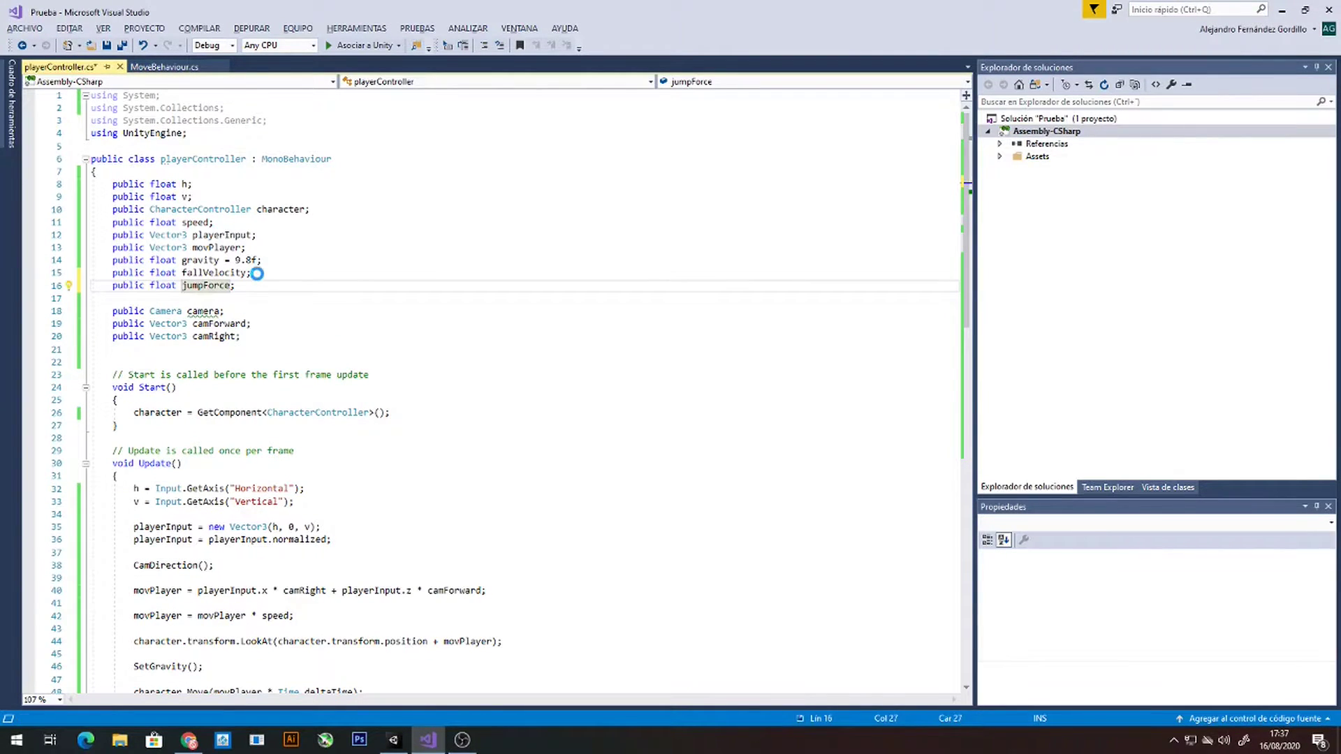
In the jump block, add a fallVelocity assignment that uses jumpForce instead of -gravity
key(ctrl+s)
double_click(206, 285)
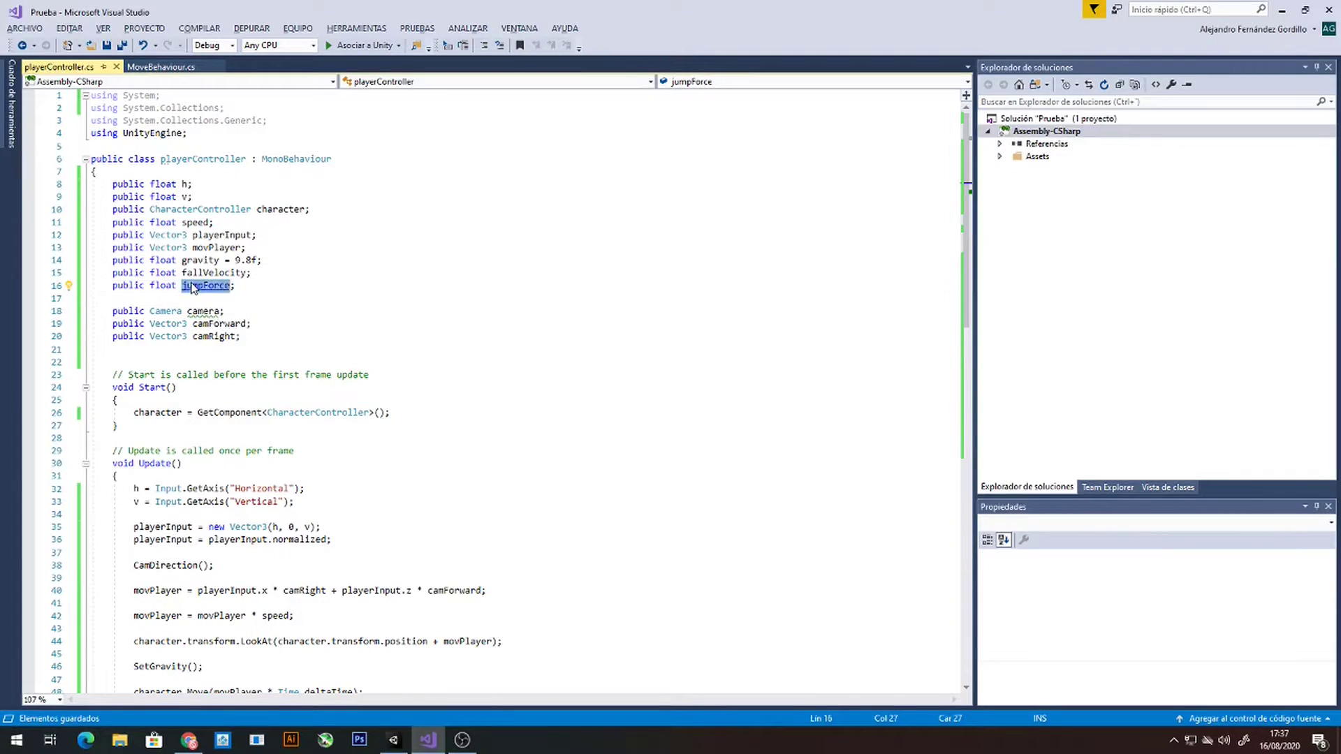
scroll(285, 368, down, 3)
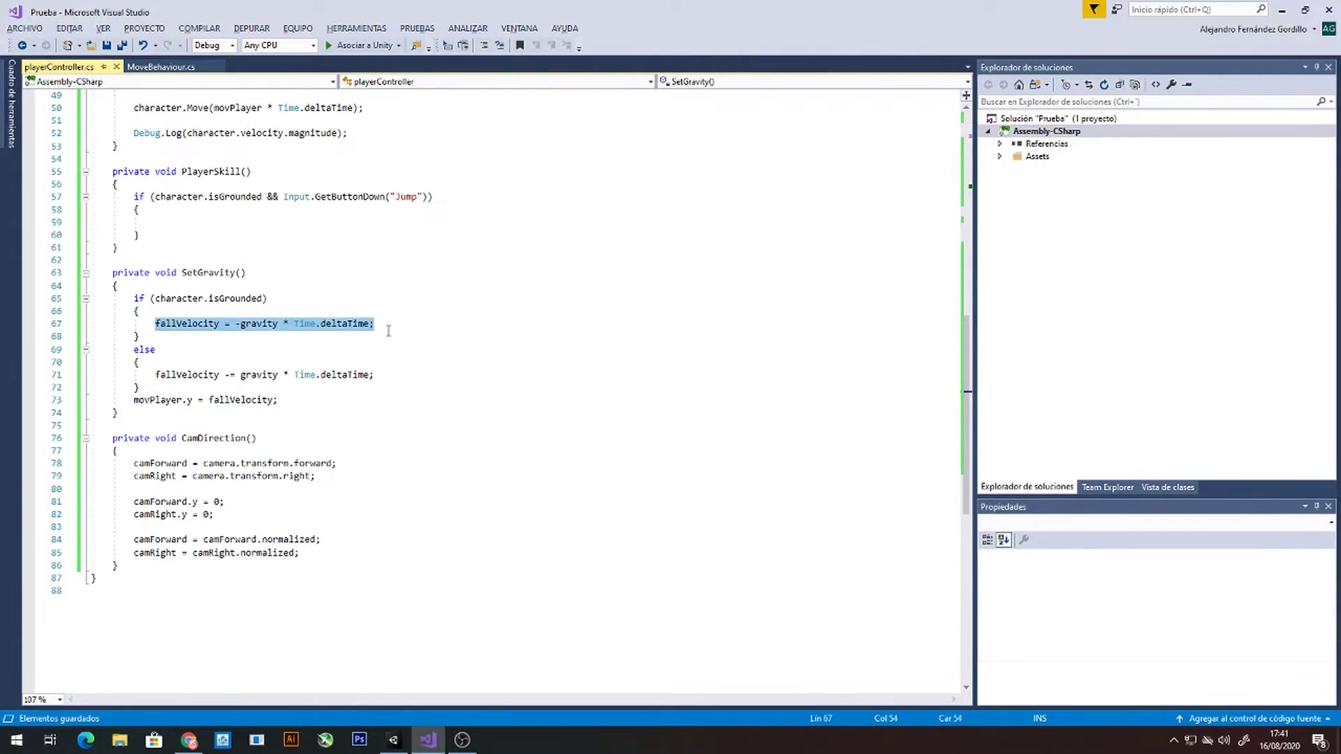
click(159, 219)
text(fallVelocity = -gravity * Time.deltaTime;)
click(238, 224)
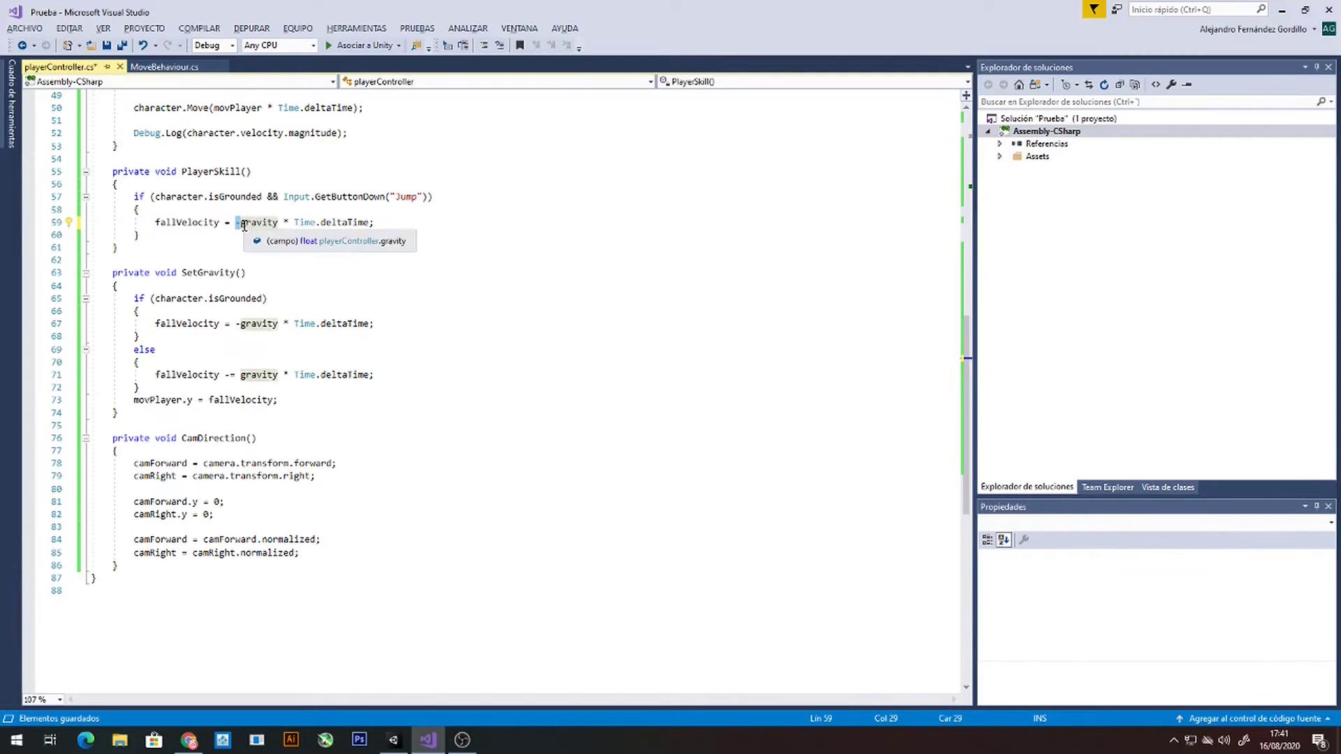
key(BackSpace)
double_click(246, 225)
text(jum)
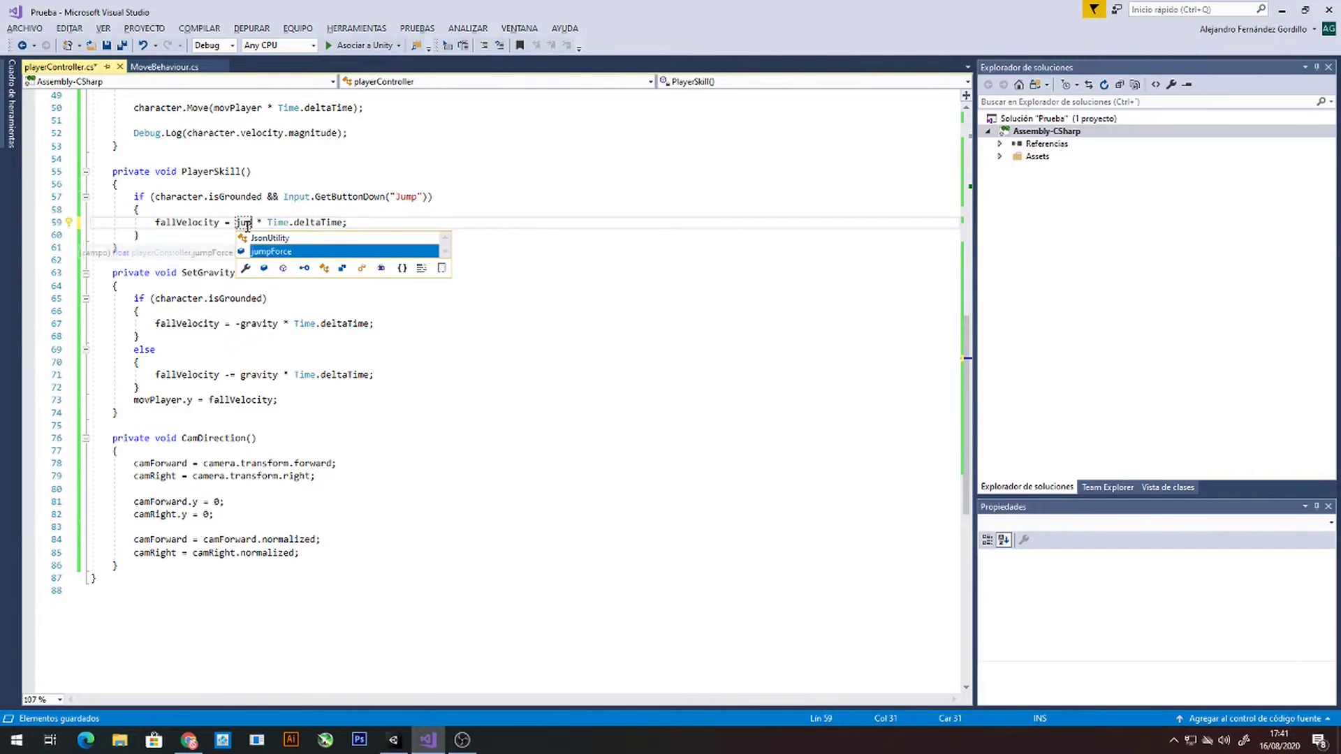
key(Tab)
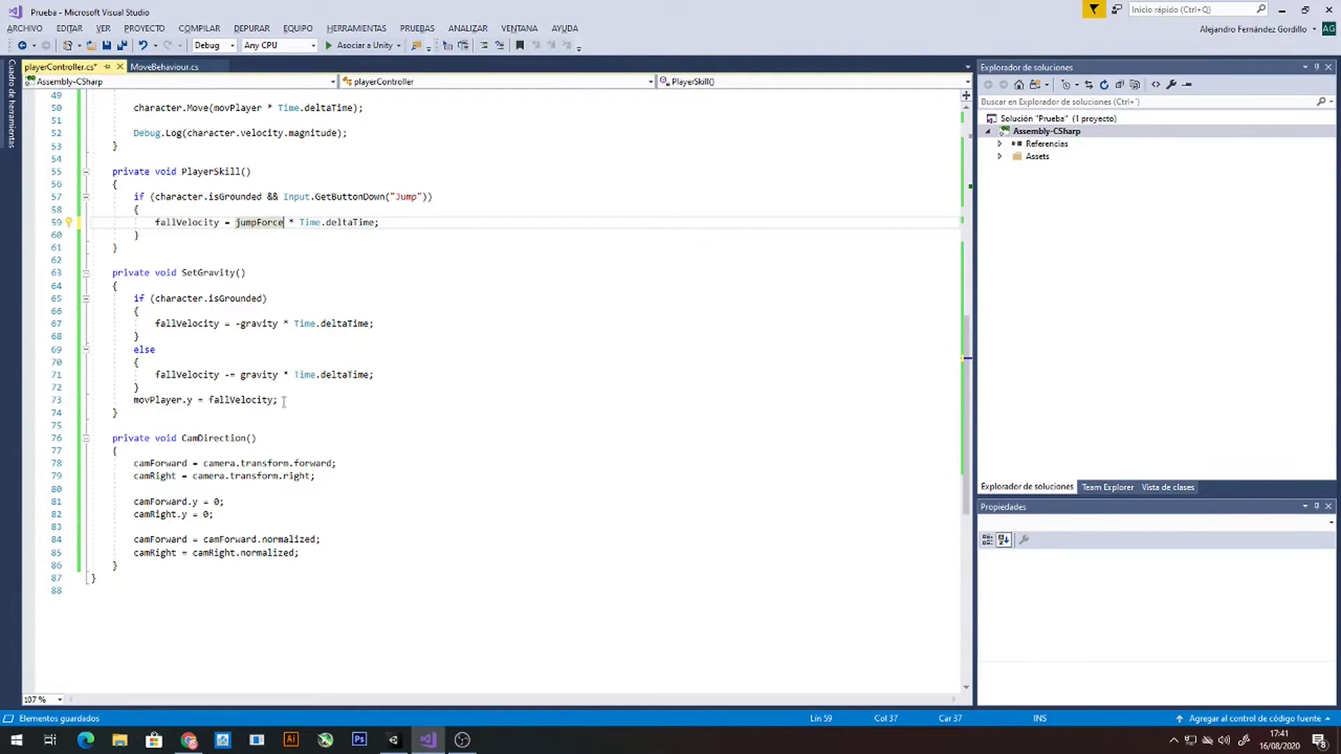
Add movPlayer.y = fallVelocity after the jump block, remove the Time.deltaTime factor, and run the game
drag(283, 401, 139, 387)
key(ctrl+c)
click(139, 235)
key(ctrl+v)
drag(378, 222, 290, 222)
key(Delete)
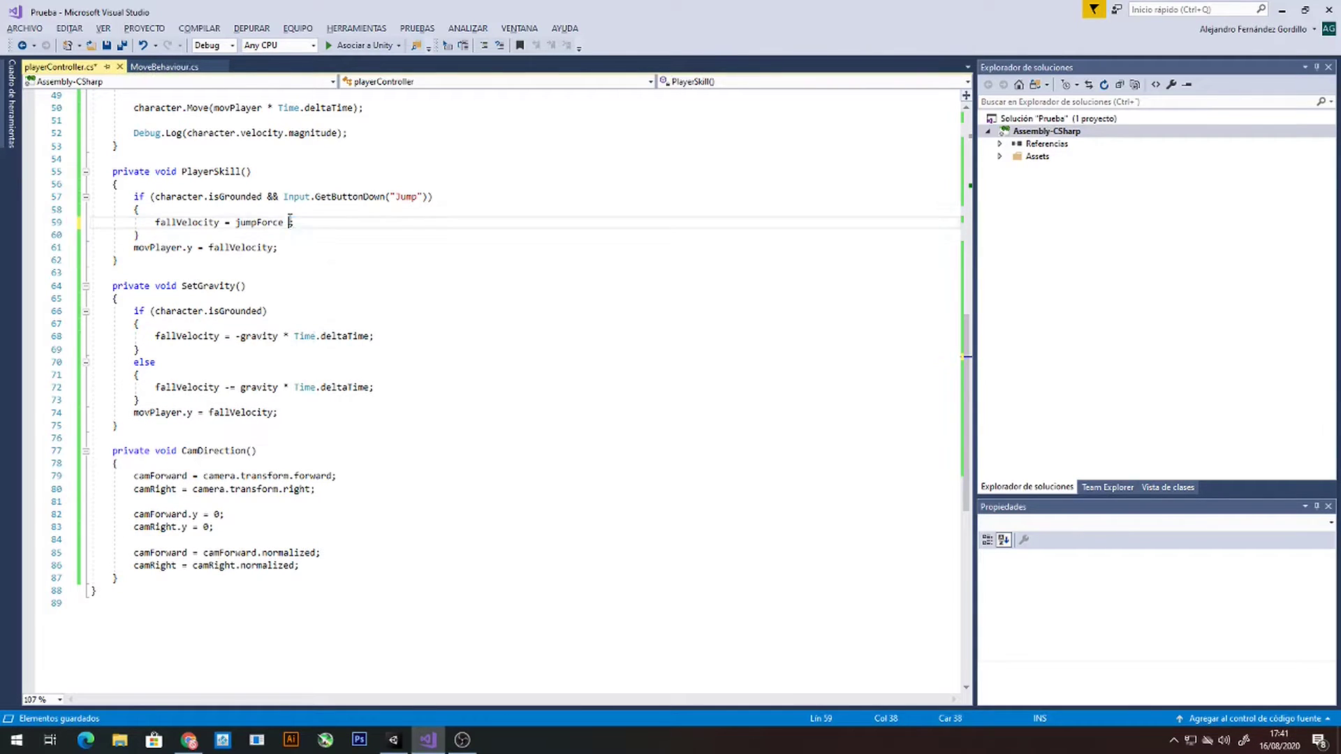
key(alt+Tab)
click(632, 40)
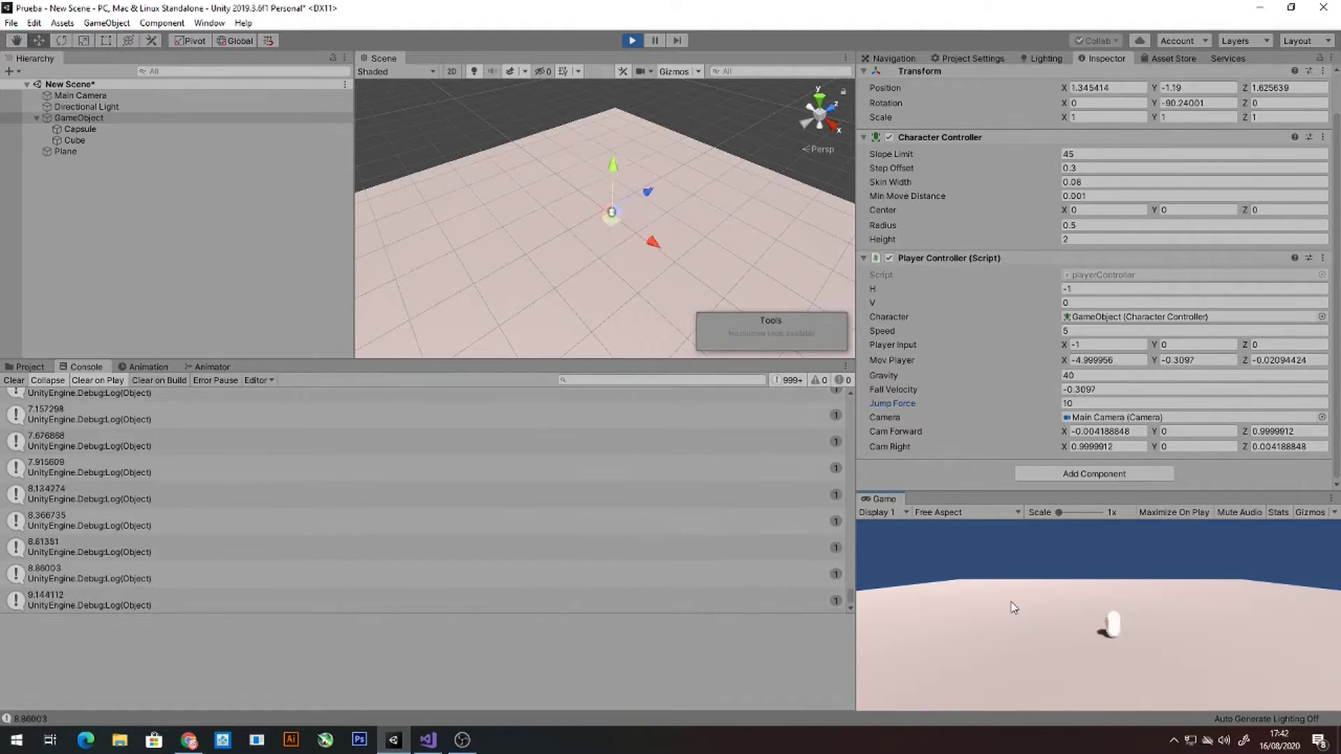
Move the character, then set Gravity to 40 and Jump Force to 15 in the Inspector
key(s)
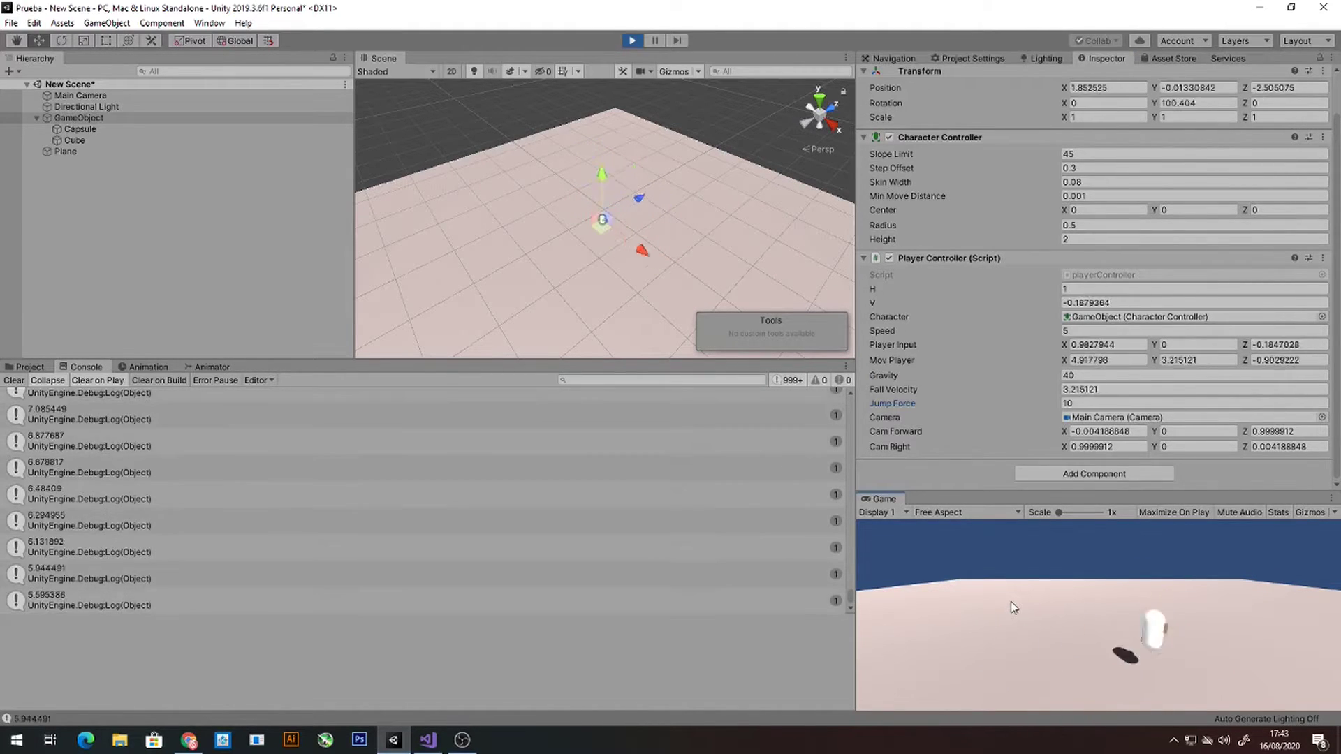
key(a)
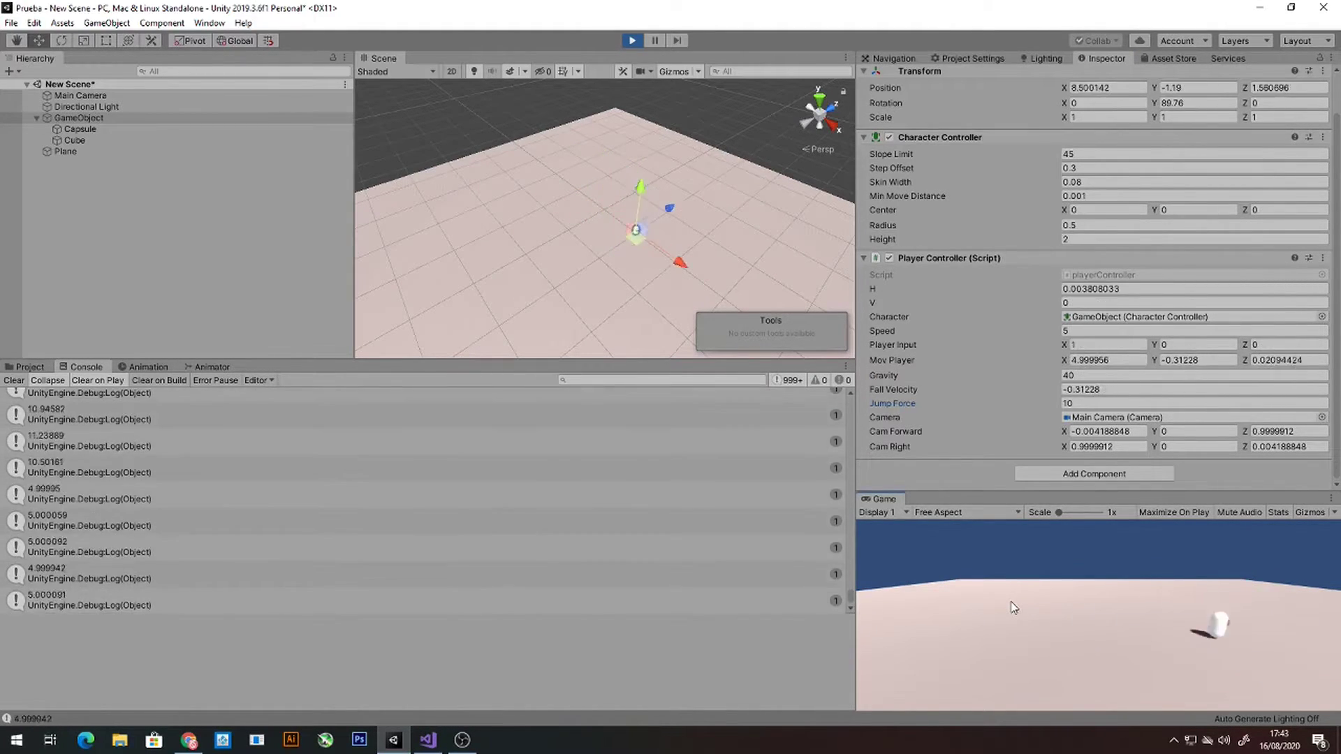
text(30)
key(BackSpace)
key(BackSpace)
text(40)
click(1194, 403)
text(15)
key(Return)
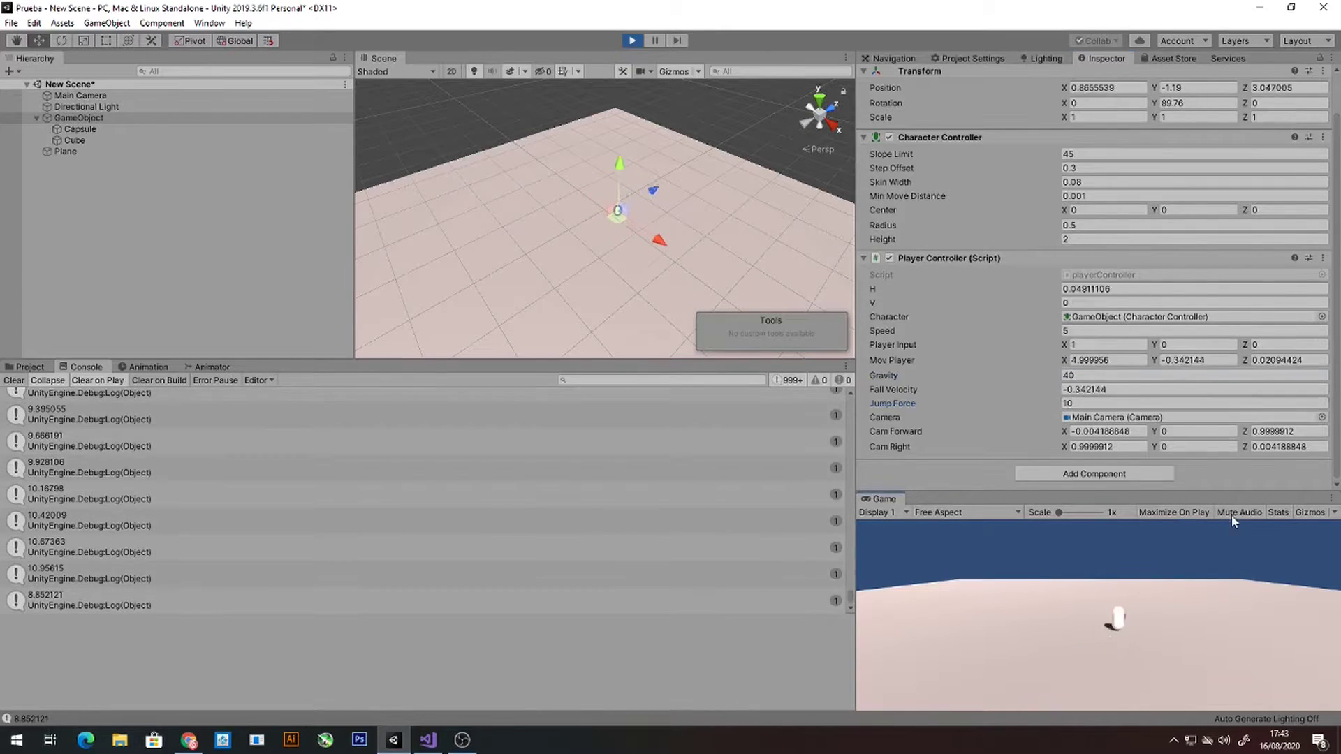
click(1103, 683)
Run and jump the character with the new values, then stop play mode
key(a)
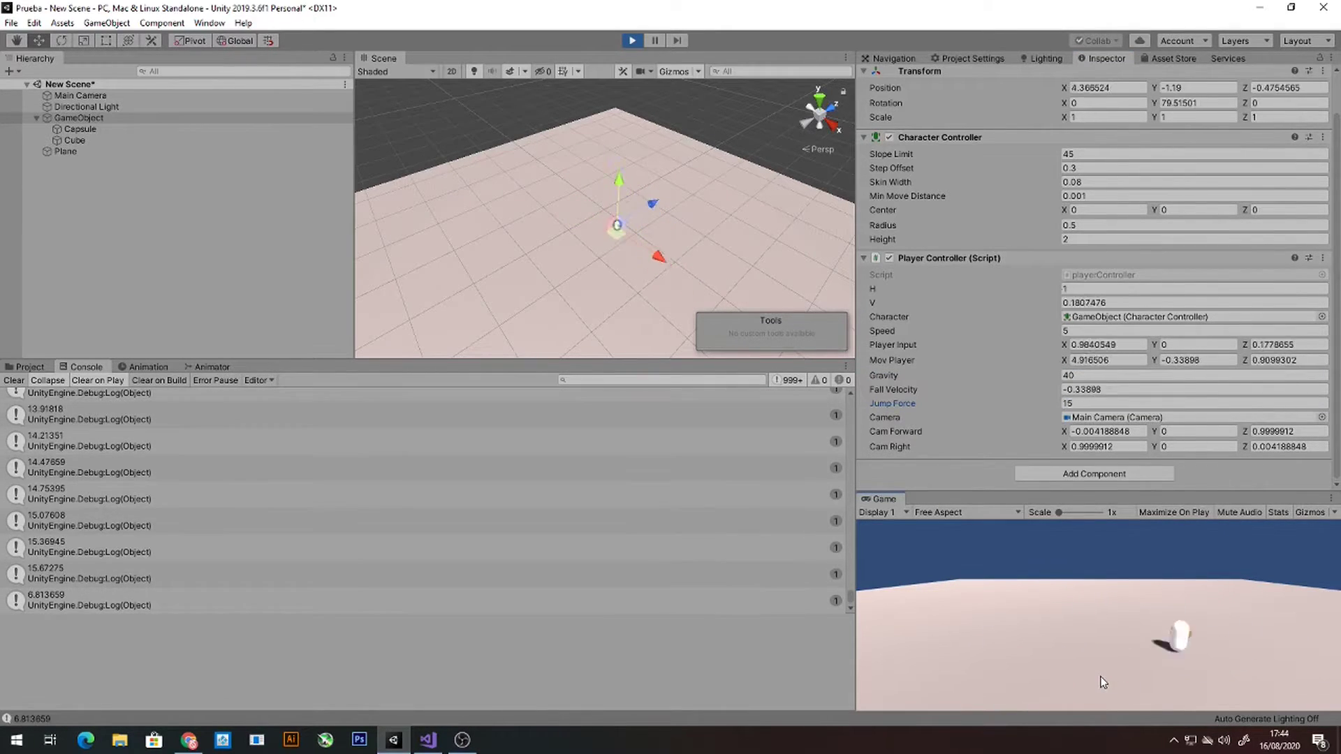
key(d)
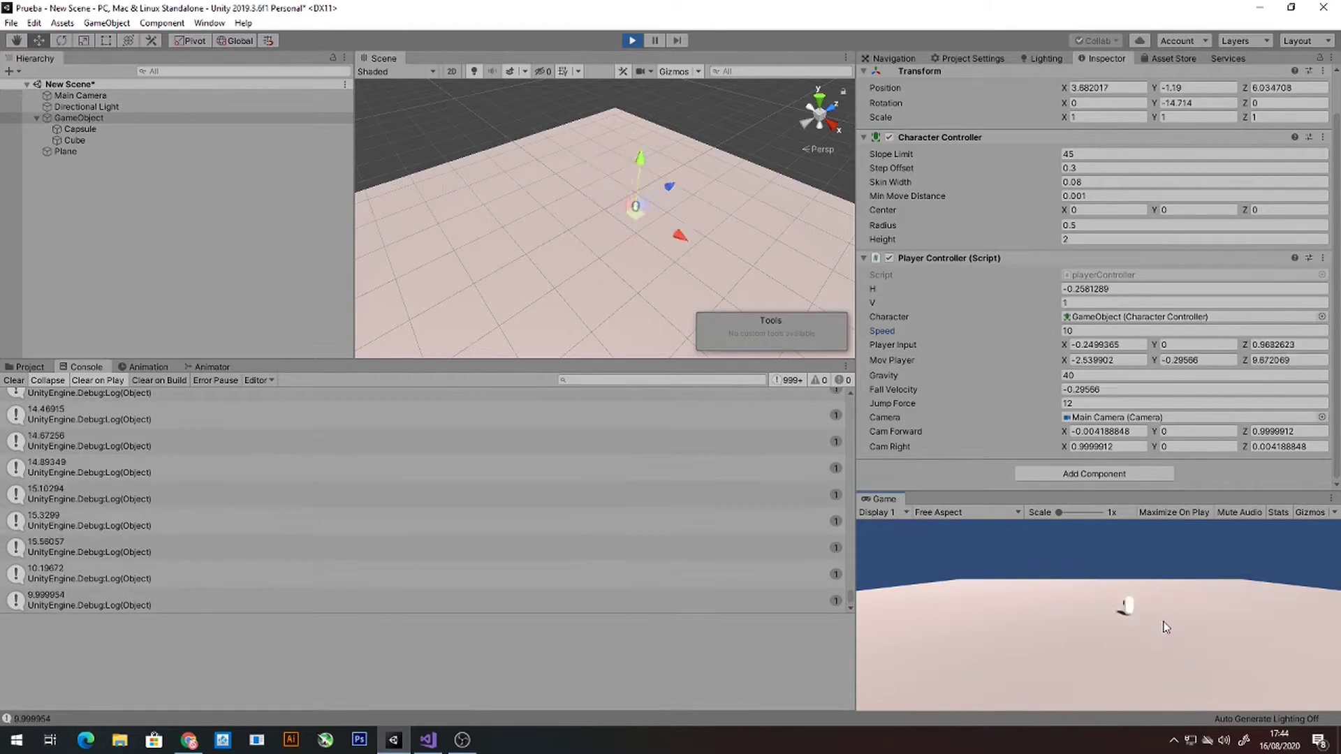
key(a)
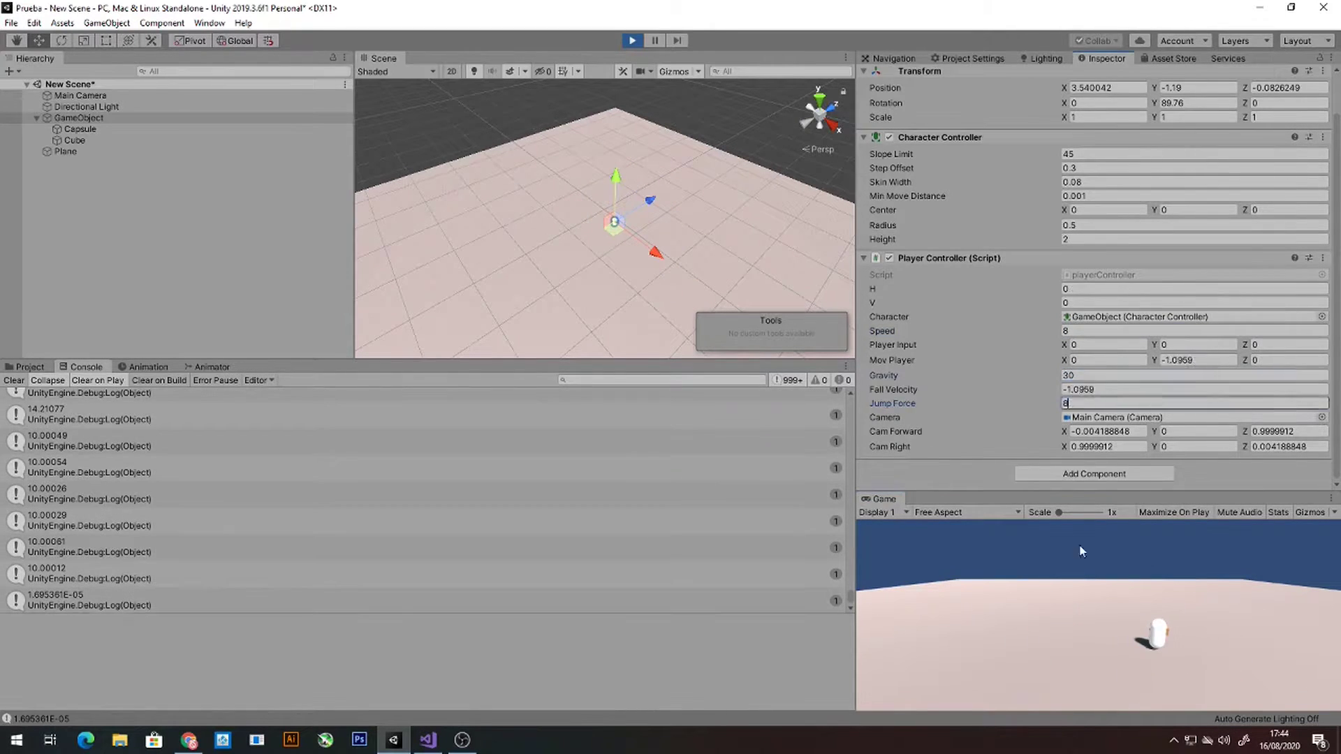
key(ctrl+p)
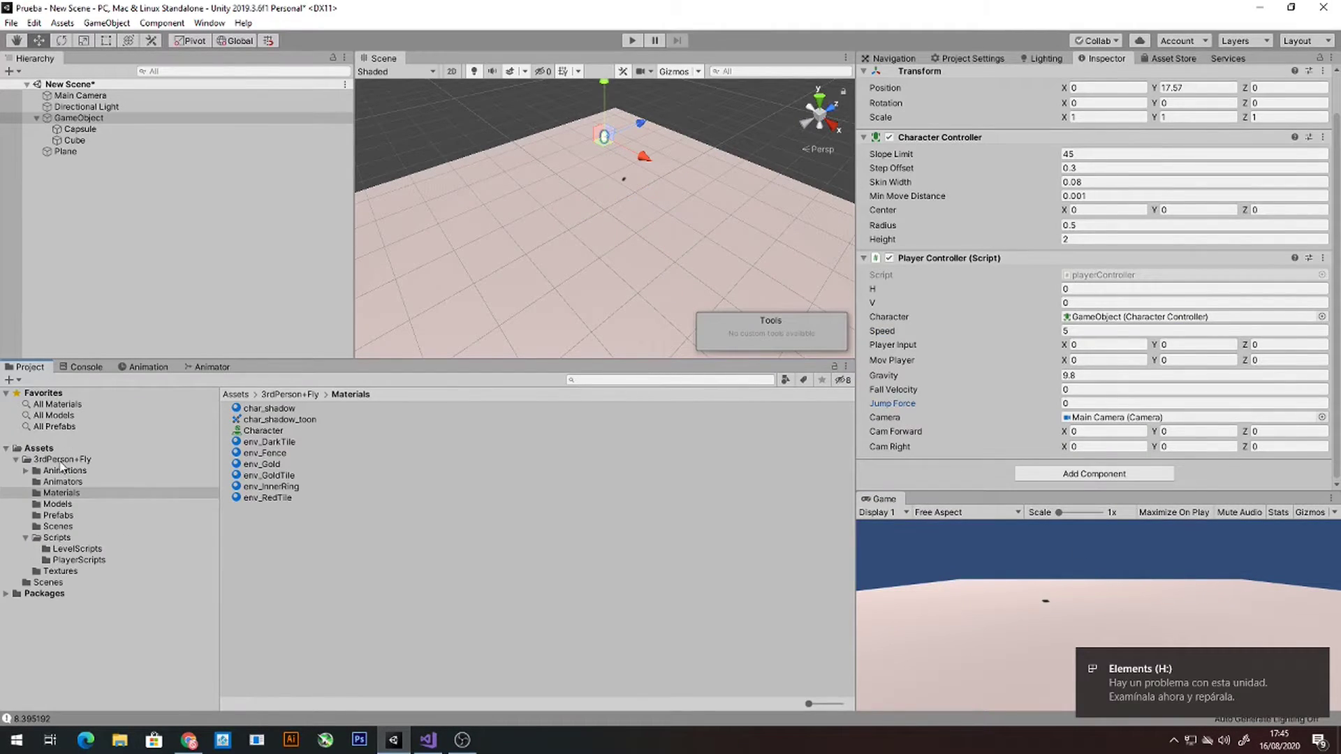
Open PersonajesFallGus on the Elements drive and box-select the Idle, Jumping and Running .fbx files
click(38, 448)
click(1187, 682)
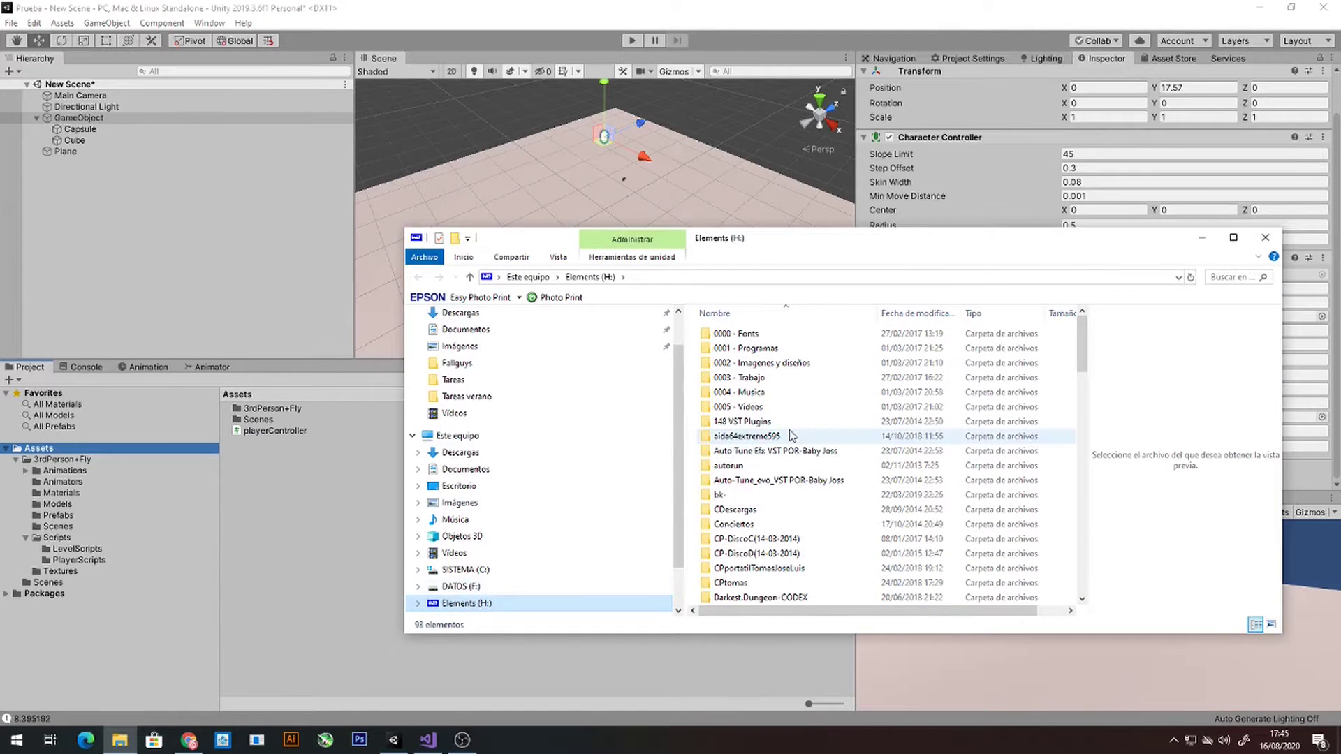
click(915, 314)
scroll(746, 374, down, 5)
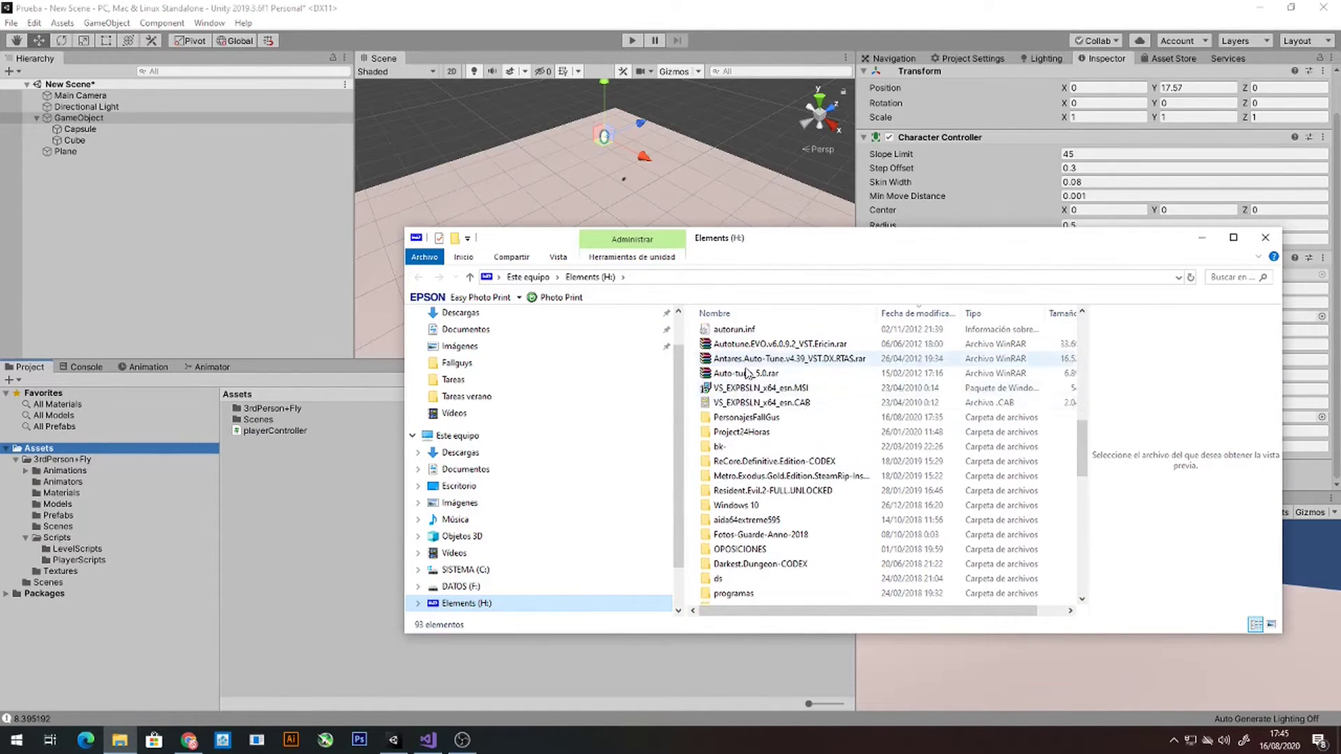
double_click(746, 416)
drag(803, 450, 724, 358)
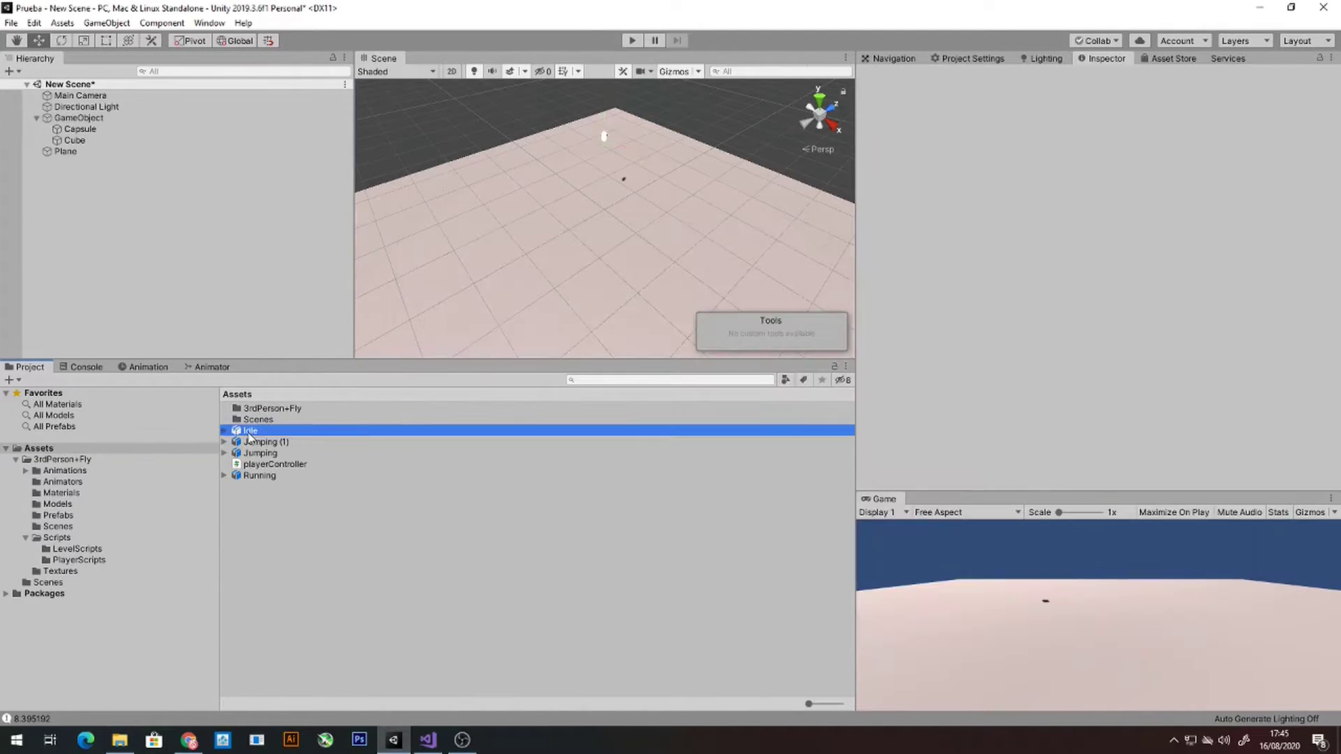
Create a new Animator Controller named player in the Assets folder
right_click(598, 537)
mouse_move(691, 191)
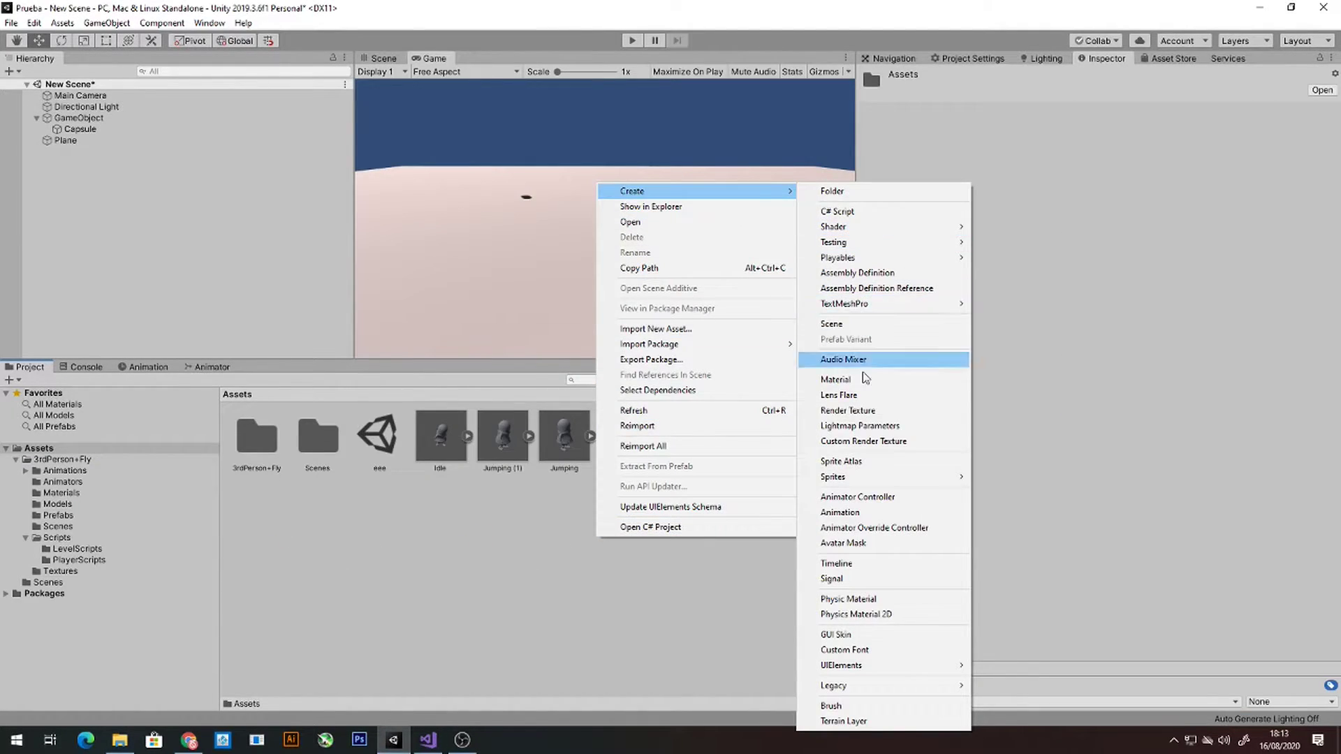
click(862, 497)
text(player)
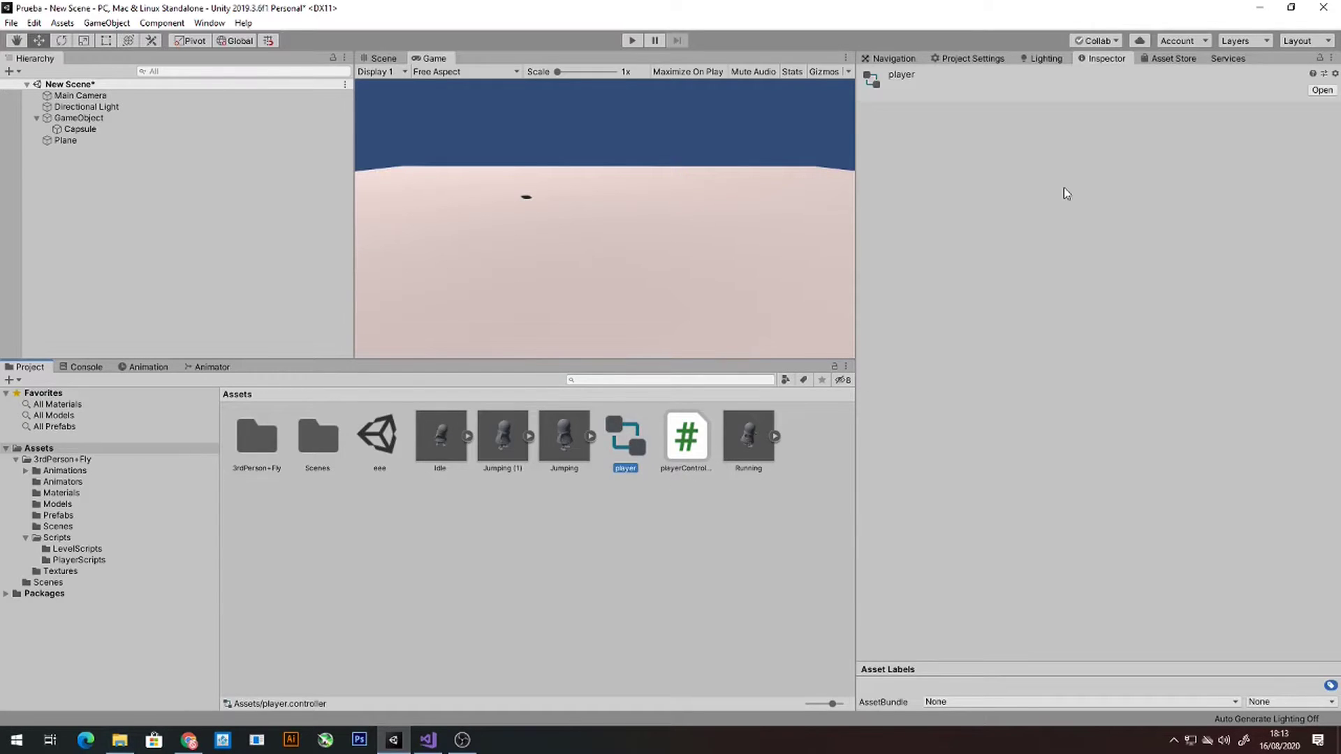
Add a new Blend Tree state beside Entry in the Animator and open it
click(212, 366)
right_click(652, 561)
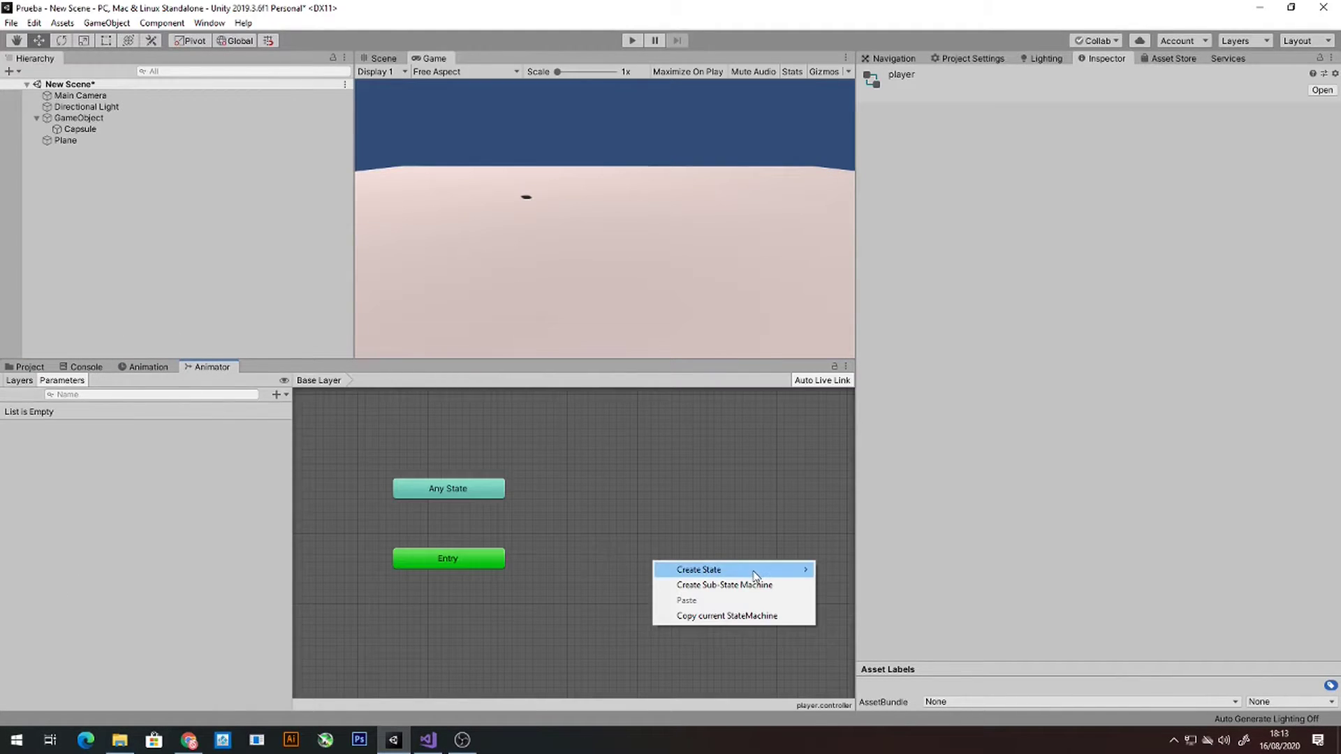
mouse_move(755, 576)
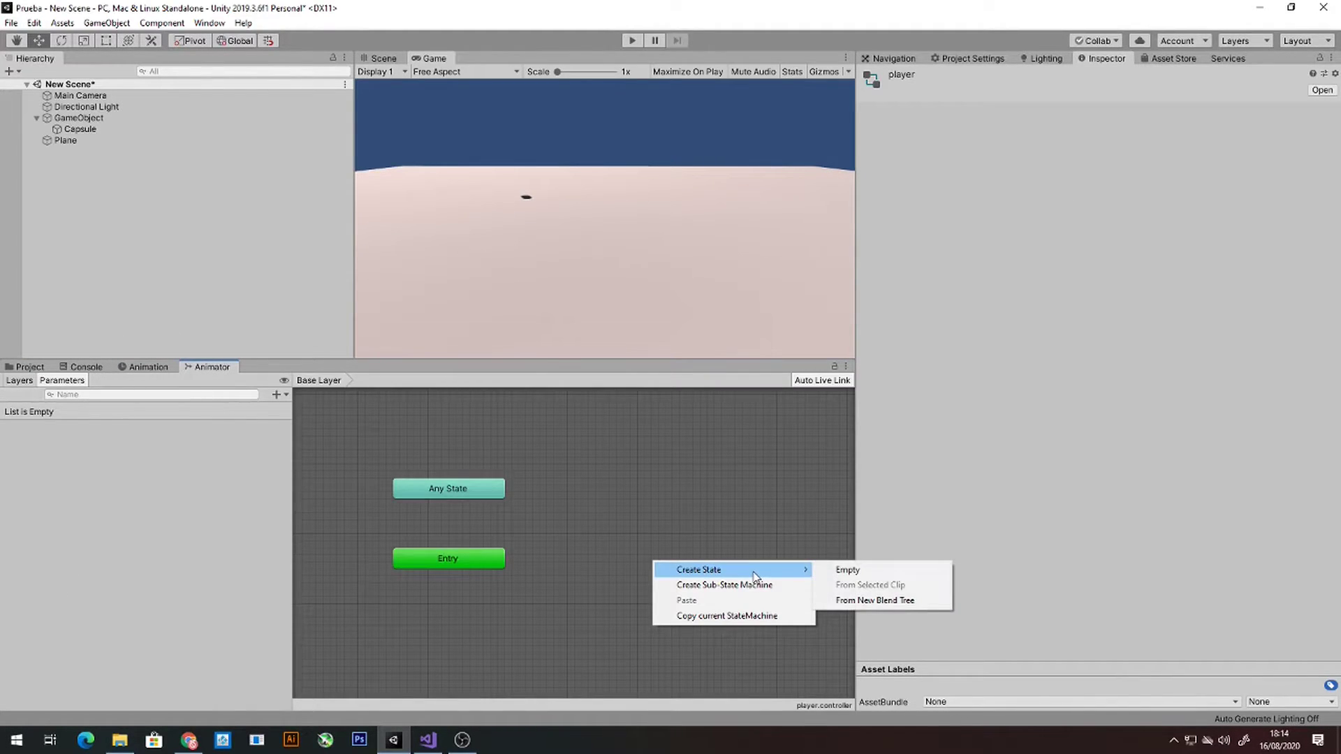
click(877, 605)
drag(706, 571, 619, 560)
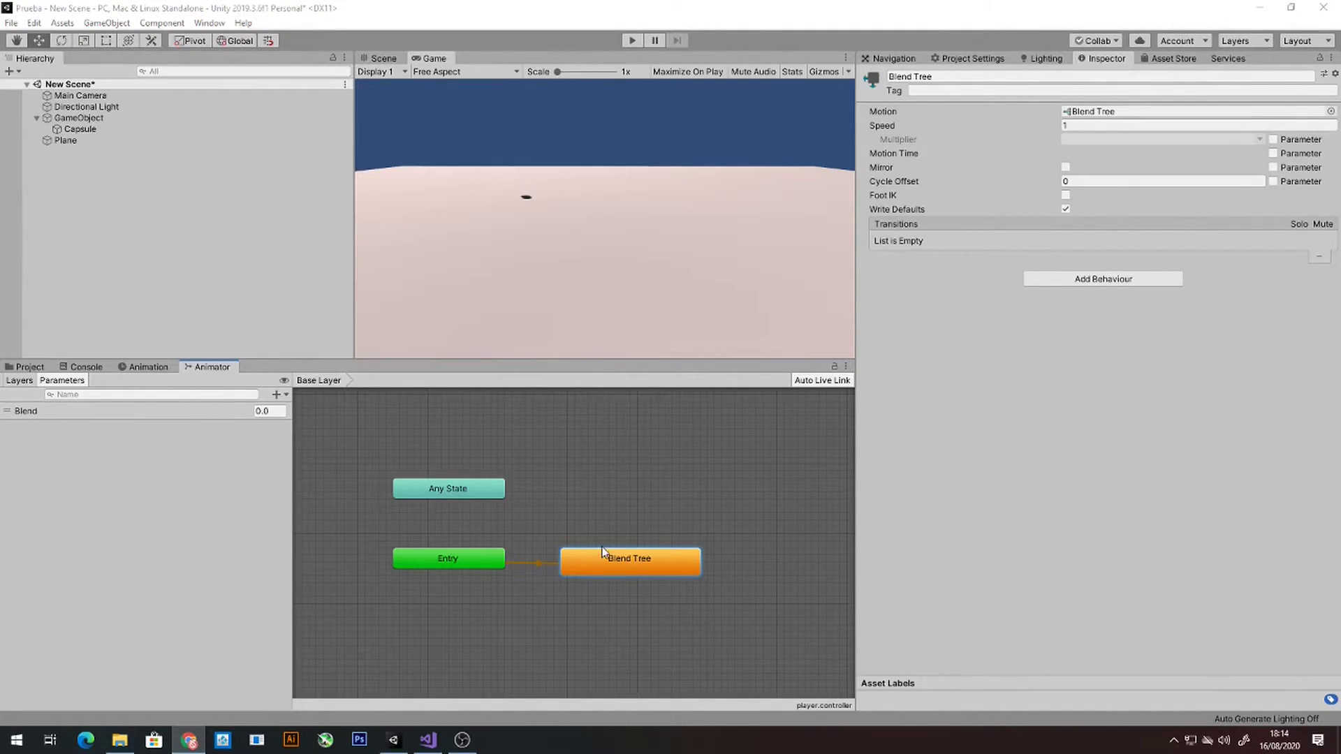
double_click(602, 552)
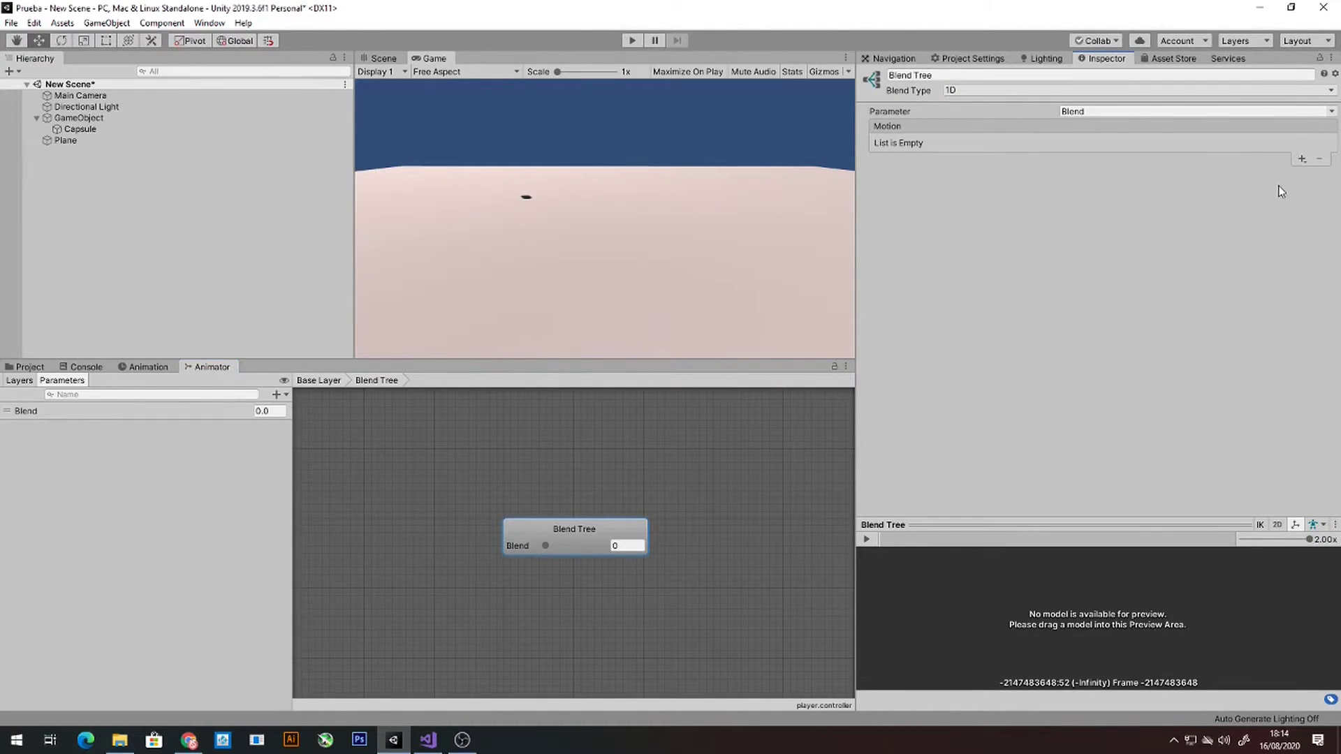
Add two Blend Tree motions, filled with the Idle and Running mixamo.com clips
click(1301, 159)
click(1250, 173)
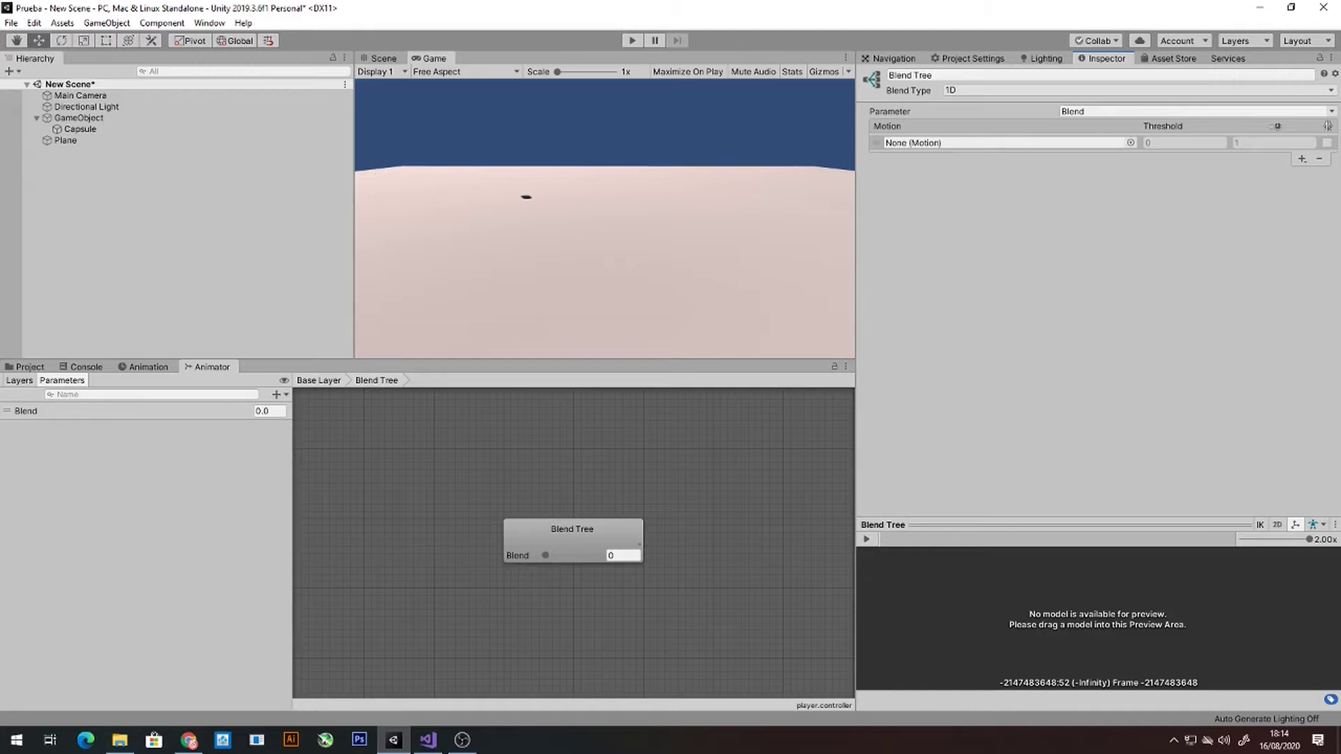
click(1301, 160)
click(1250, 173)
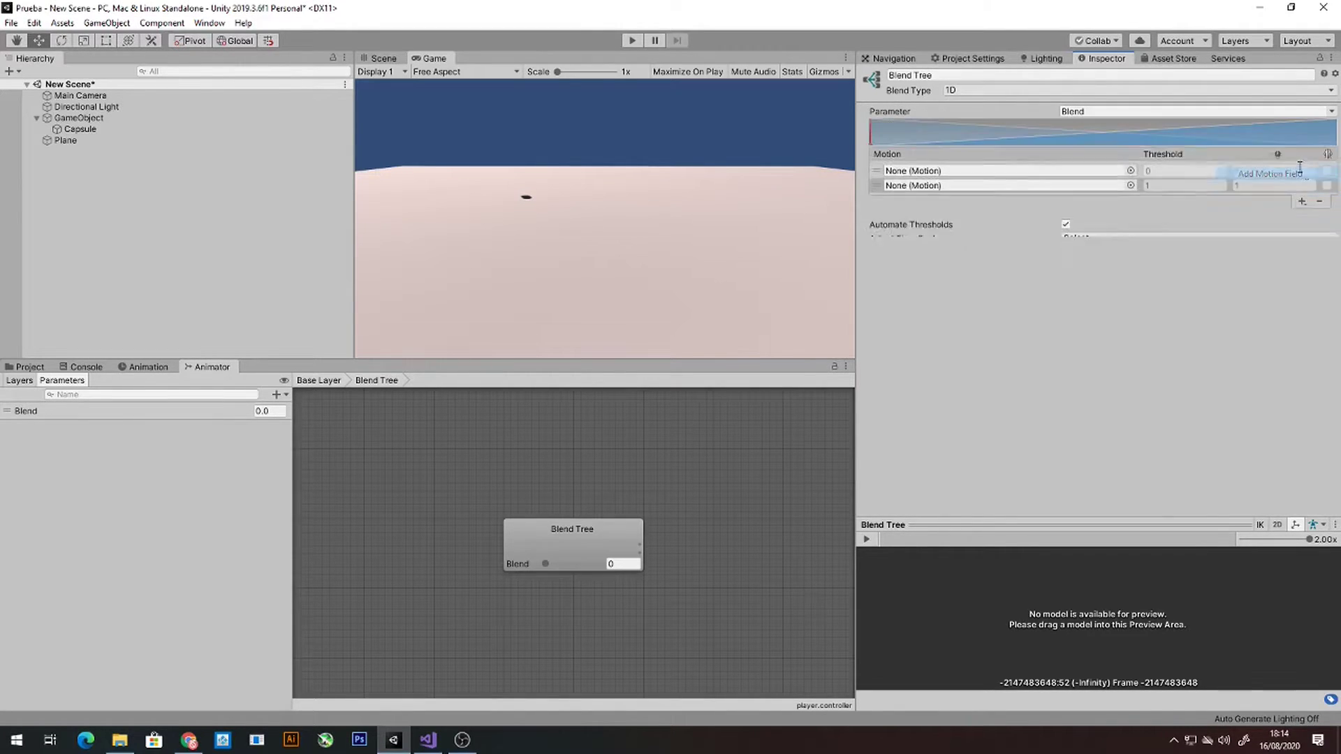
click(24, 367)
drag(256, 510, 914, 189)
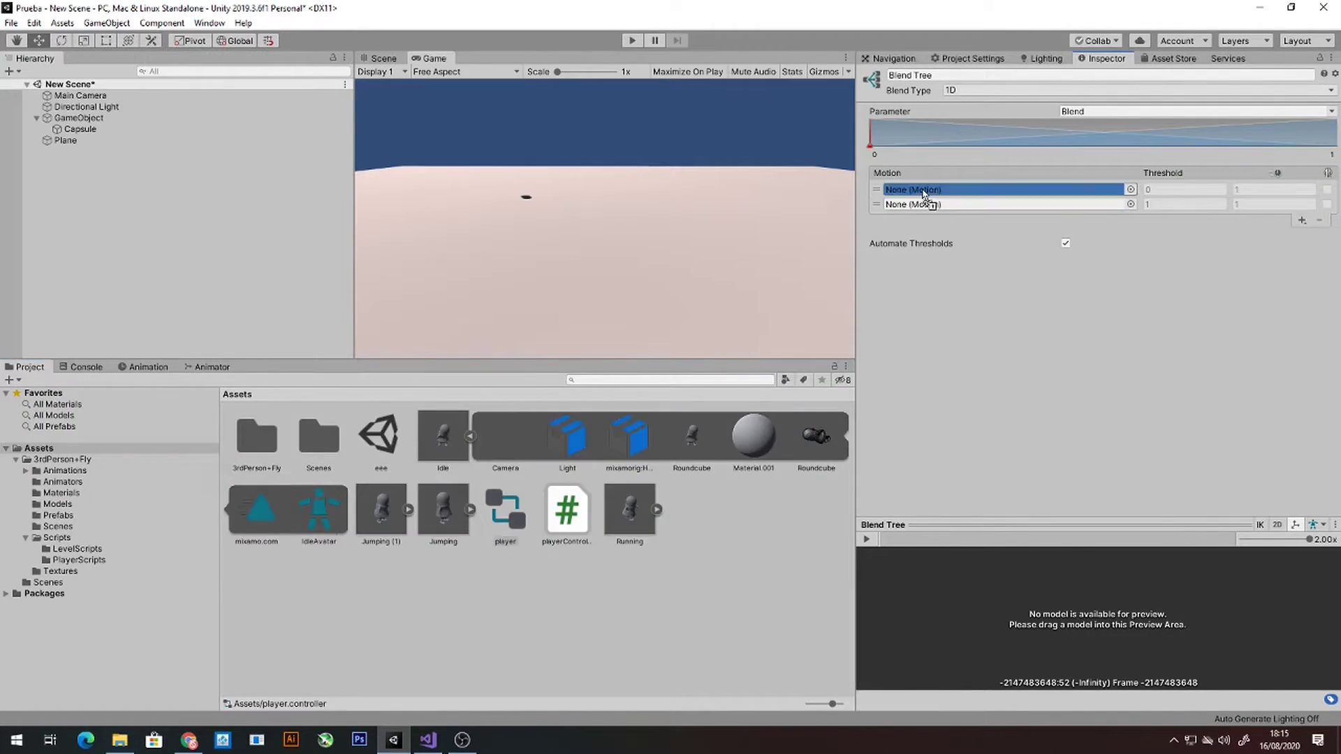
click(469, 438)
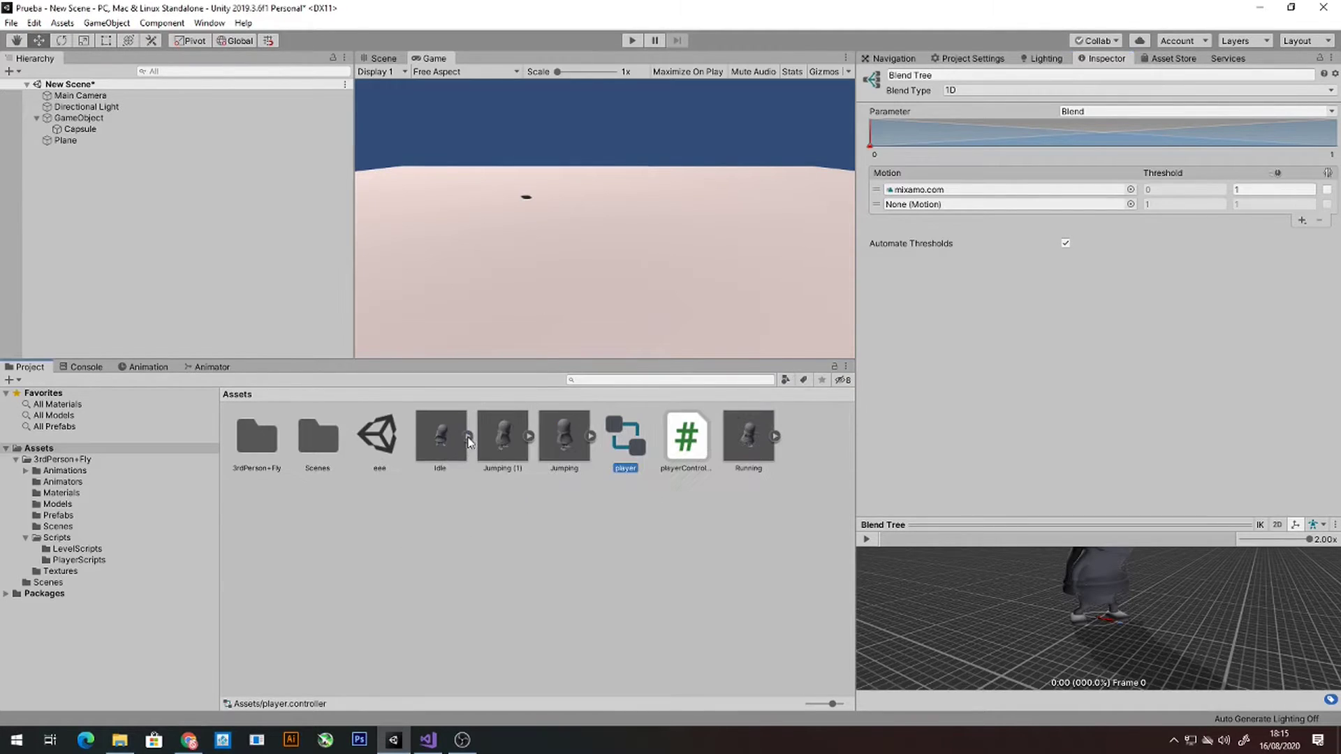
click(774, 438)
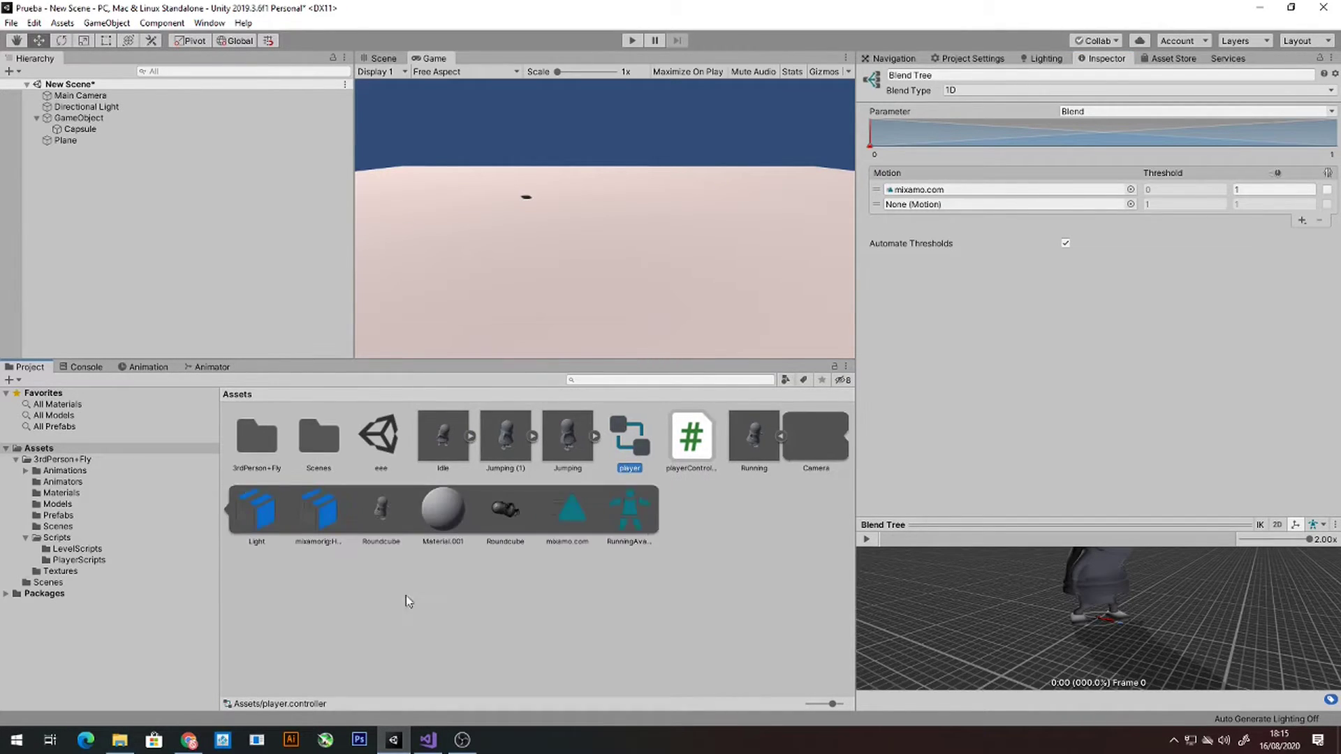
drag(628, 495, 962, 206)
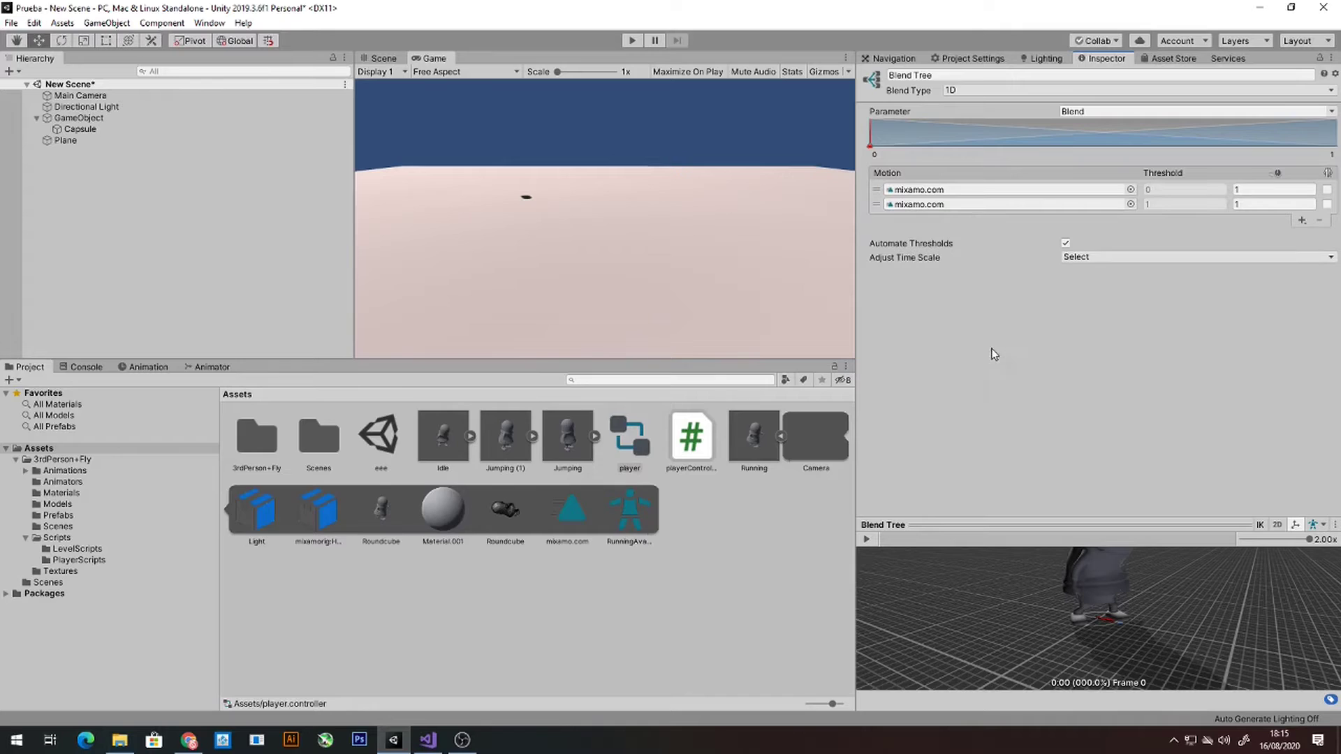
Rename the Blend parameter to speed and enlarge the animation preview
click(148, 367)
click(213, 368)
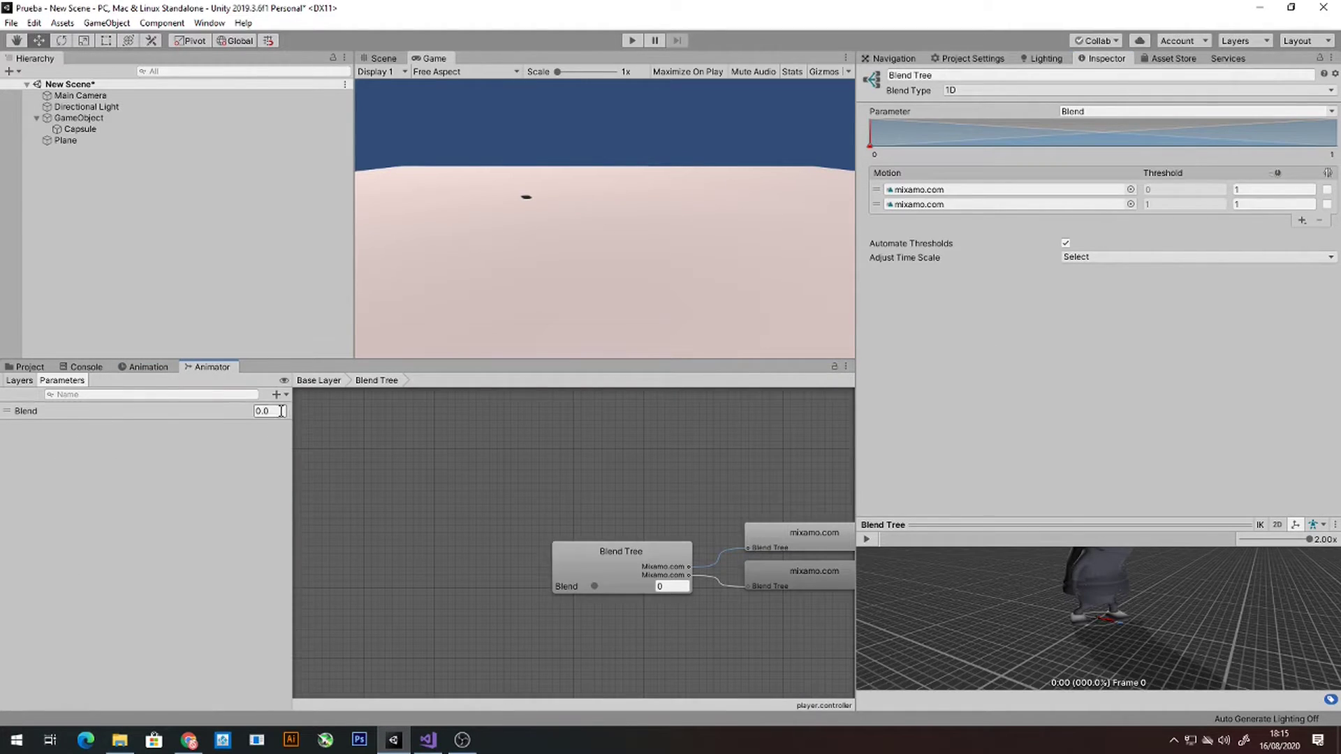
click(53, 415)
double_click(32, 413)
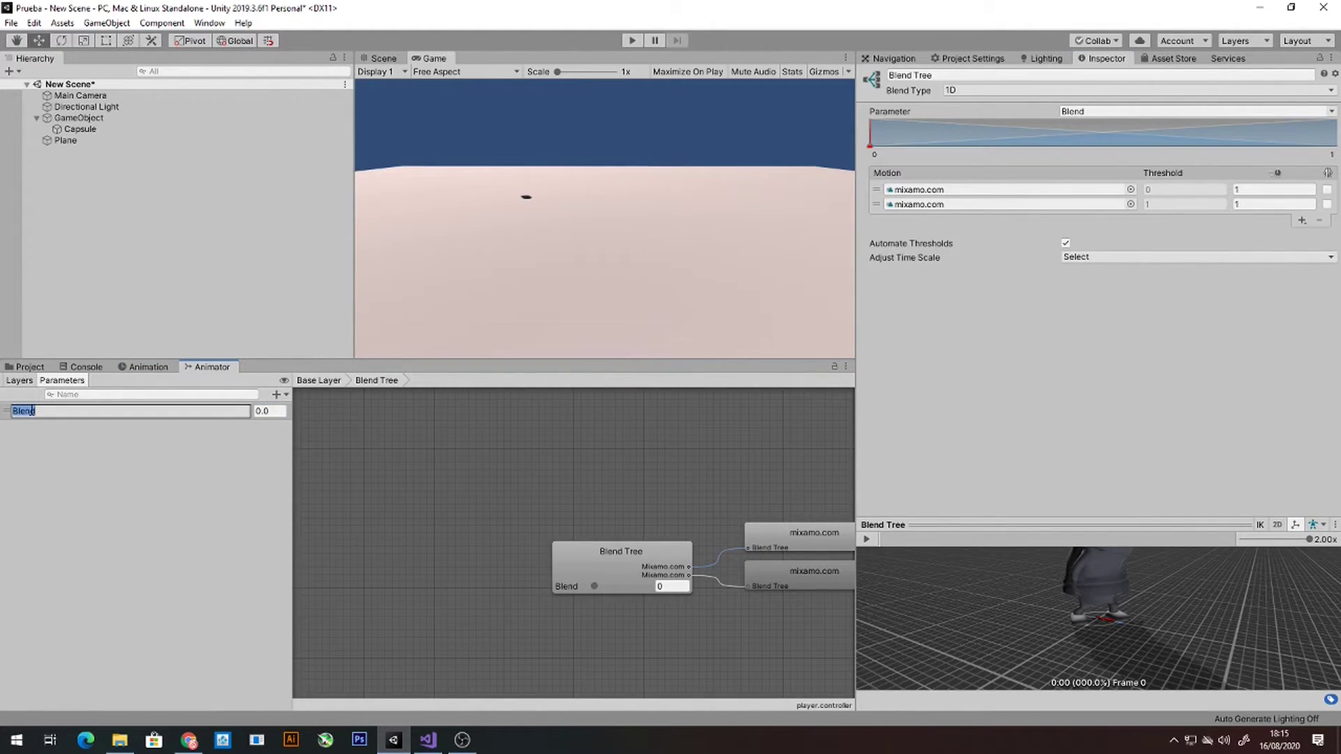
text(sped)
key(Return)
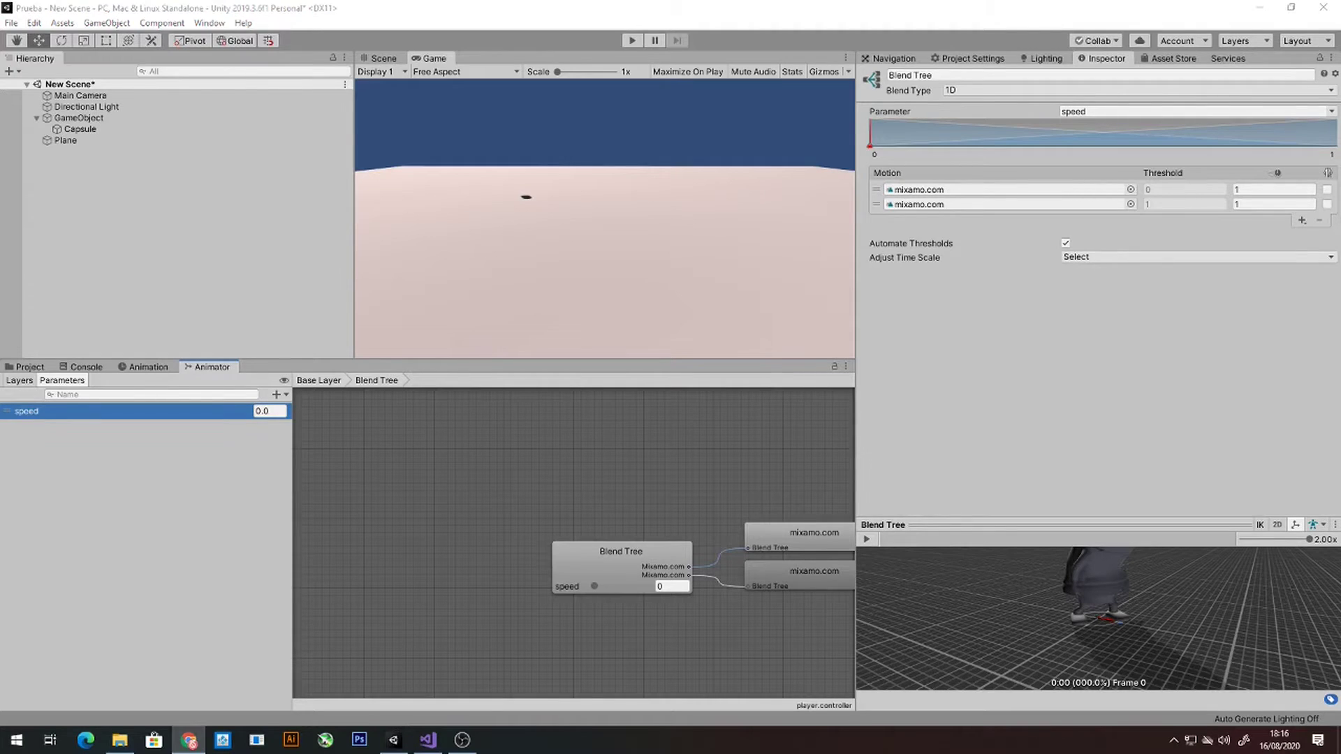
click(1066, 132)
drag(1067, 525, 1067, 403)
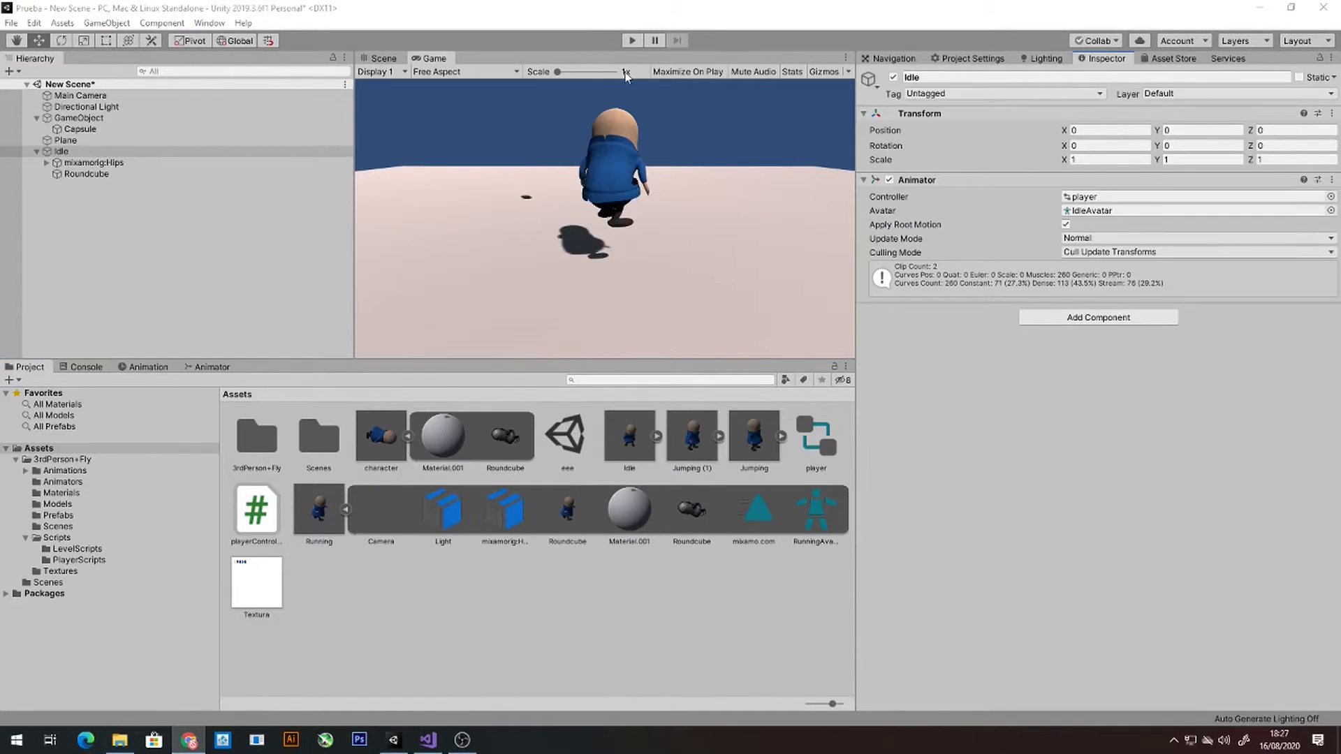
Start play mode and drag the Blend Tree speed to about 0.7 to preview the blend
click(632, 40)
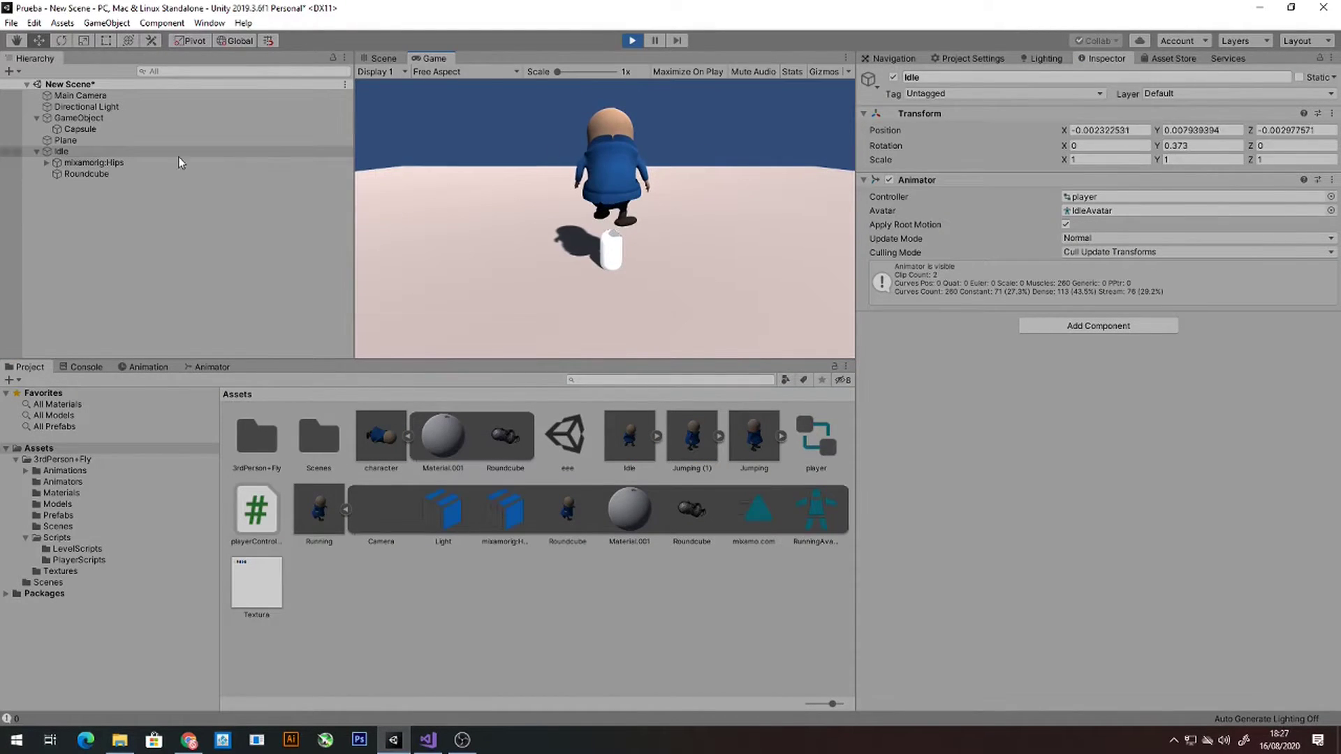
click(212, 367)
mouse_move(594, 593)
mouse_down()
mouse_move(631, 585)
mouse_move(548, 592)
mouse_up()
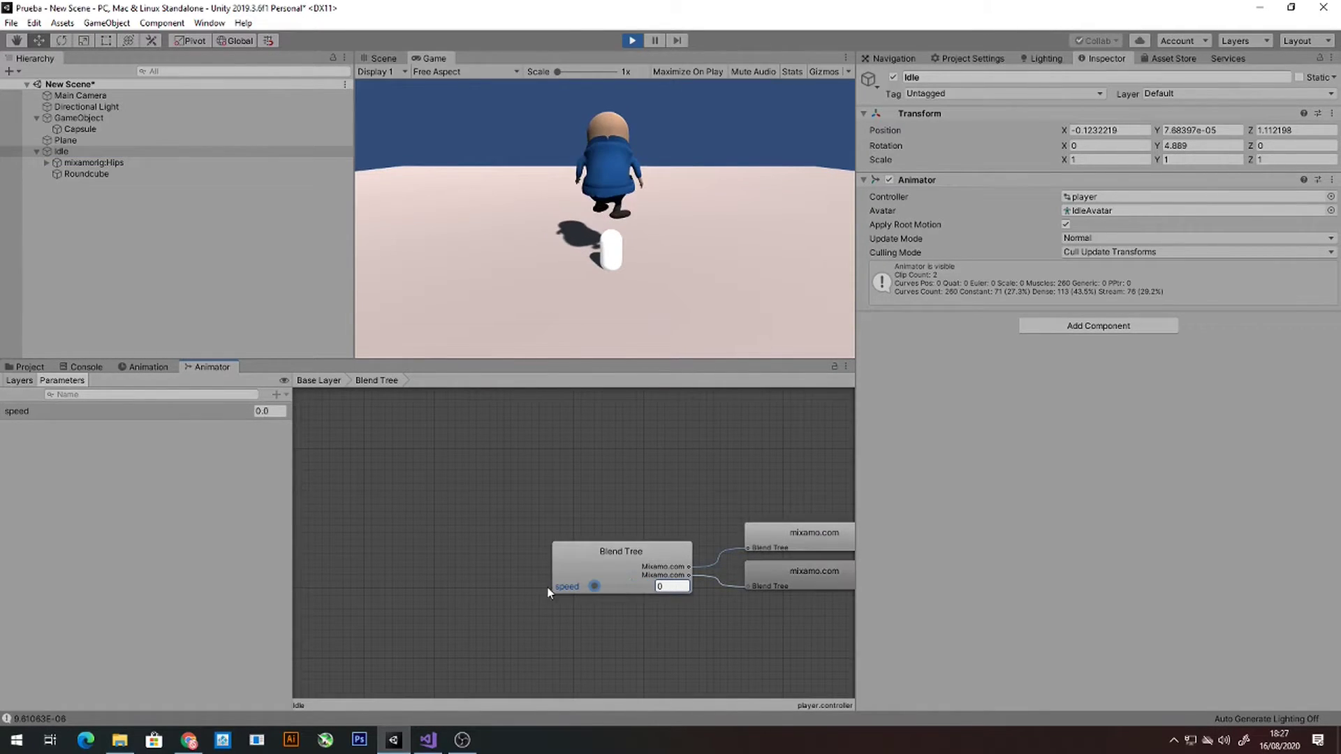
Enable Loop Time on Running.fbx and apply its import settings, with speed near 0.52
click(30, 367)
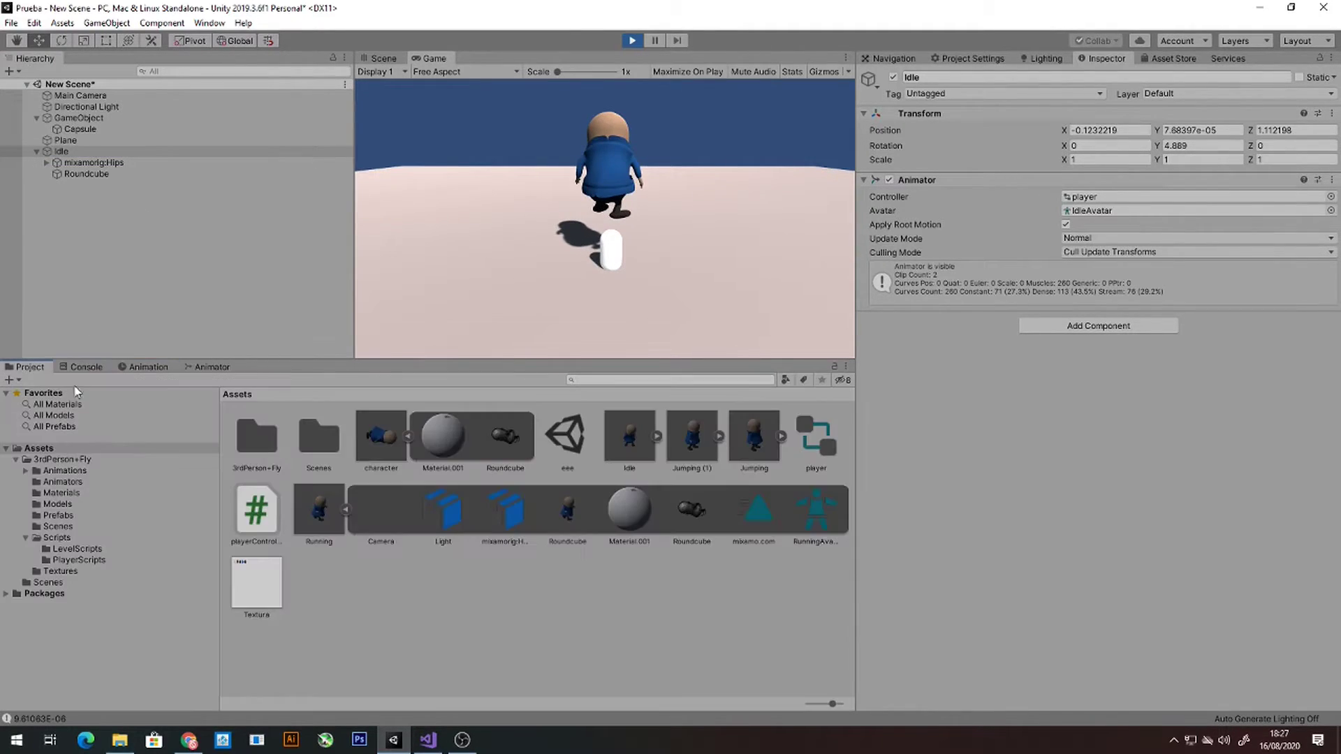
click(318, 521)
scroll(1025, 313, down, 5)
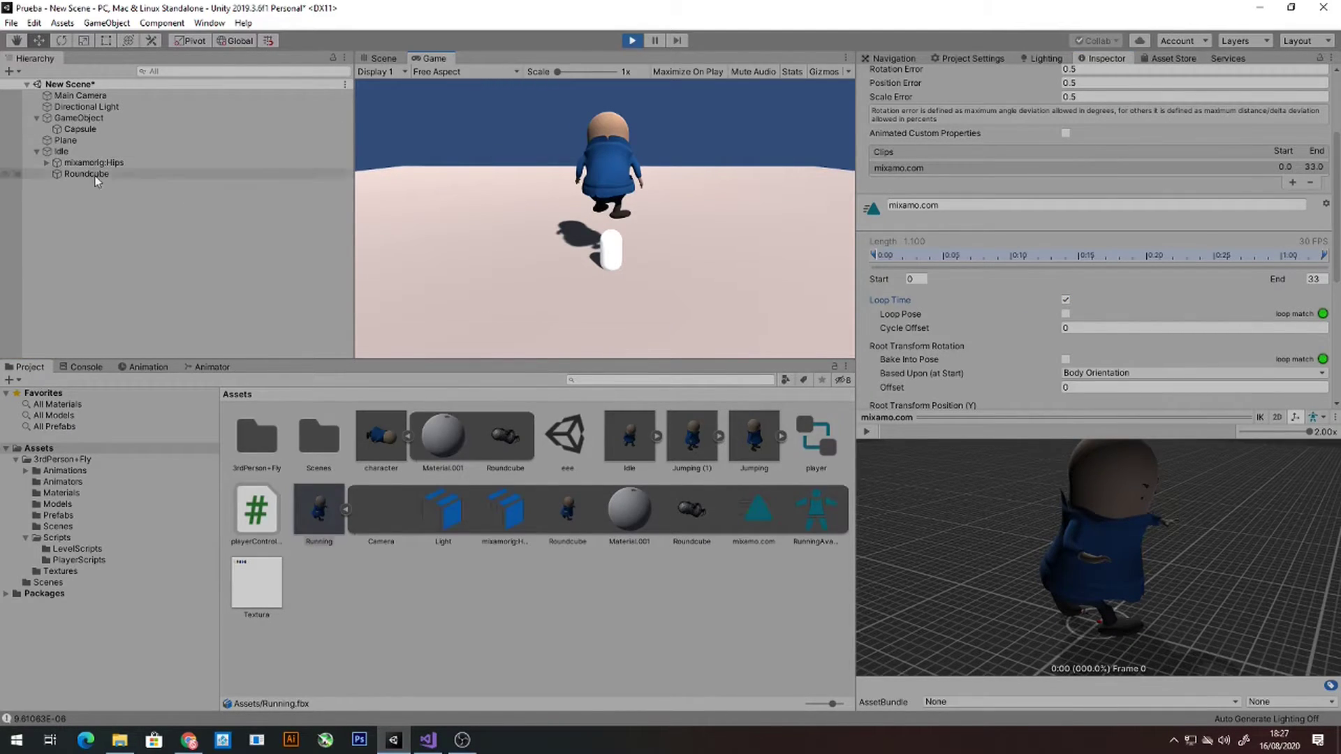
click(212, 366)
drag(552, 587, 621, 589)
click(621, 558)
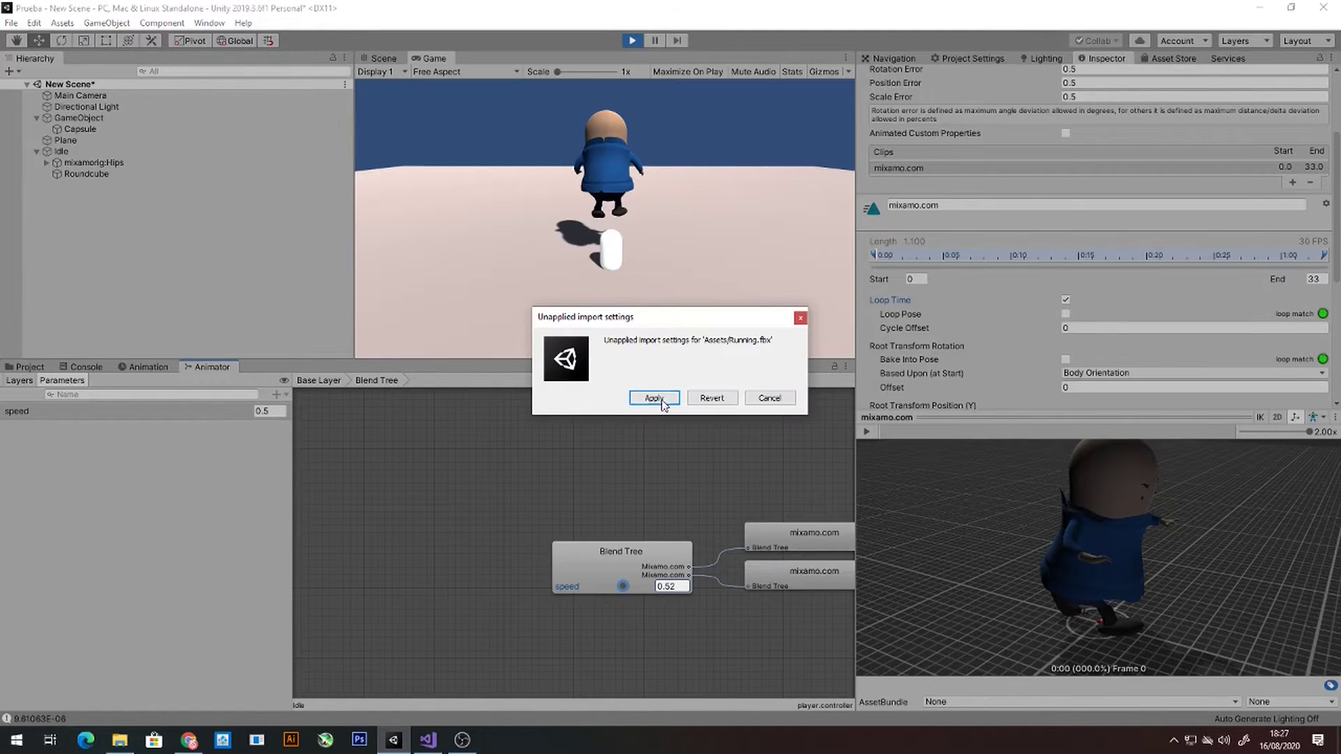
Set the Blend Tree speed to 1, select the Idle character, and stop play mode
click(649, 395)
text(1)
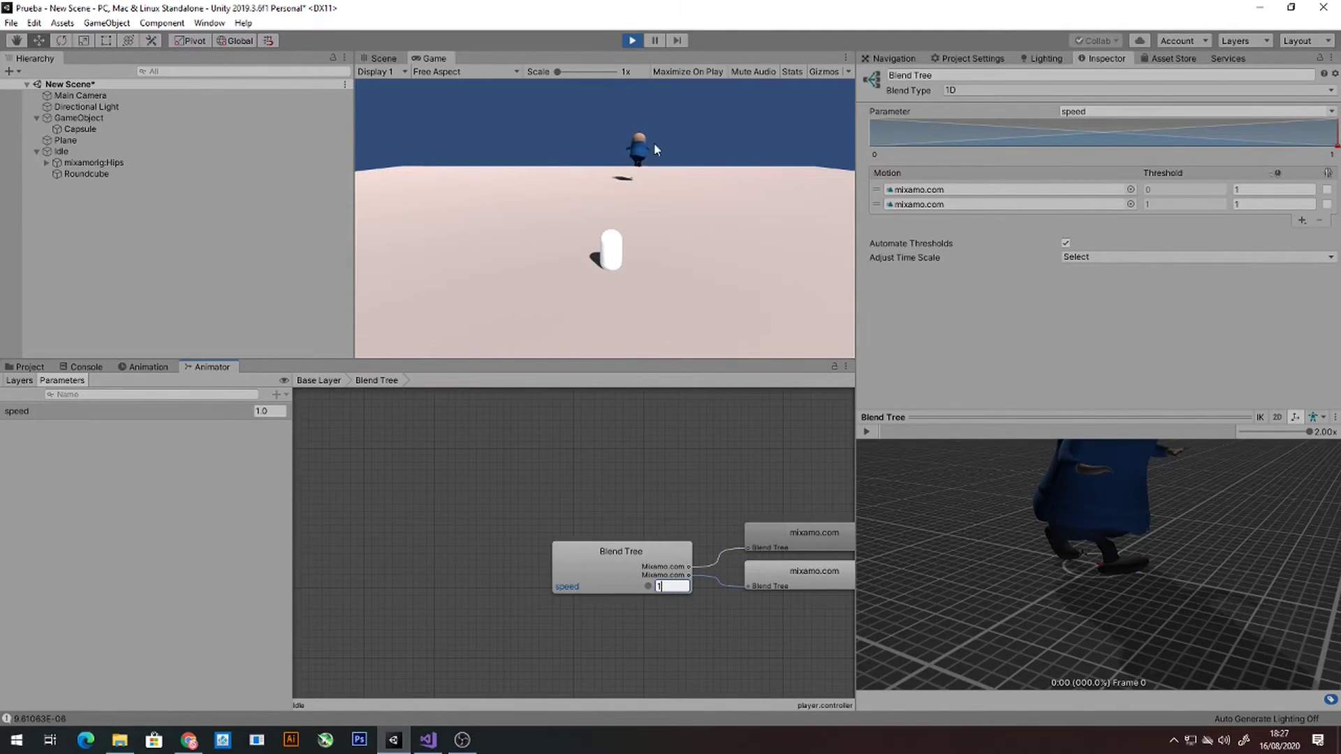
click(669, 605)
key(ctrl+p)
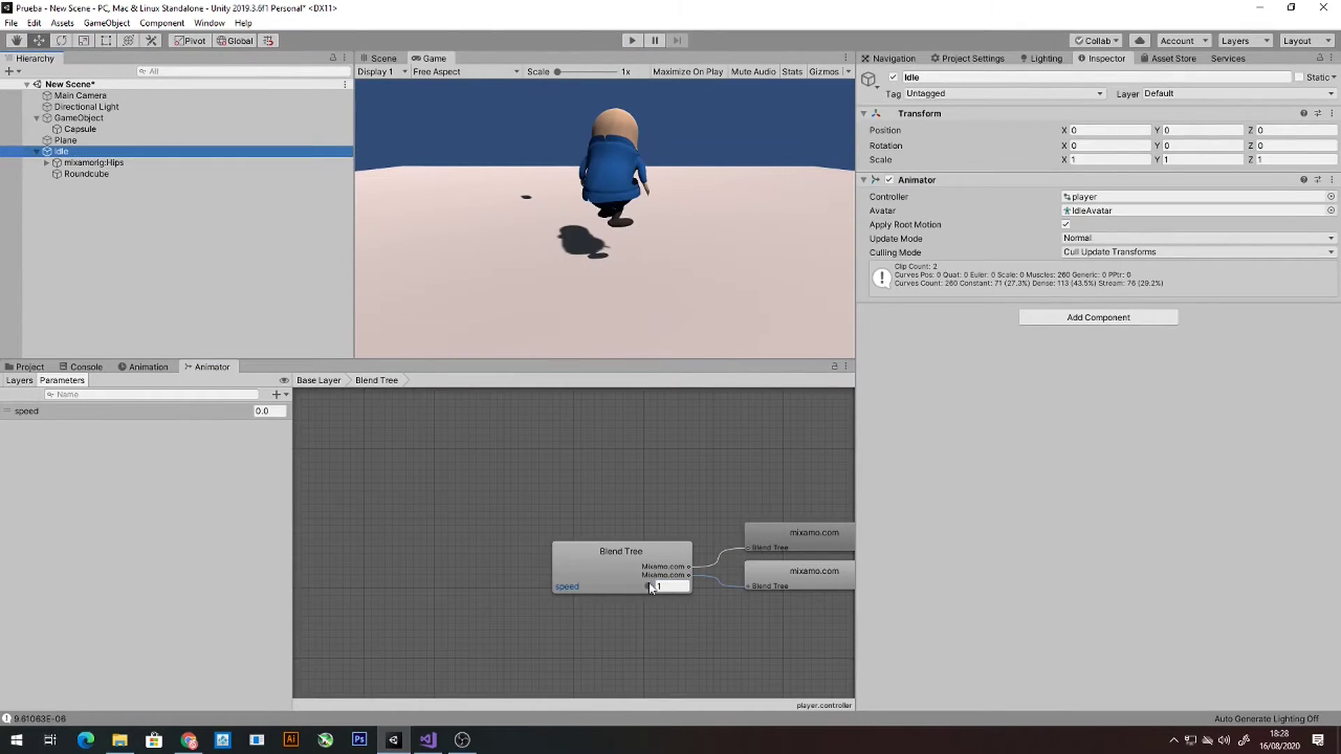
Turn off Automate Thresholds on the Blend Tree and play-test running at speed 1
click(650, 589)
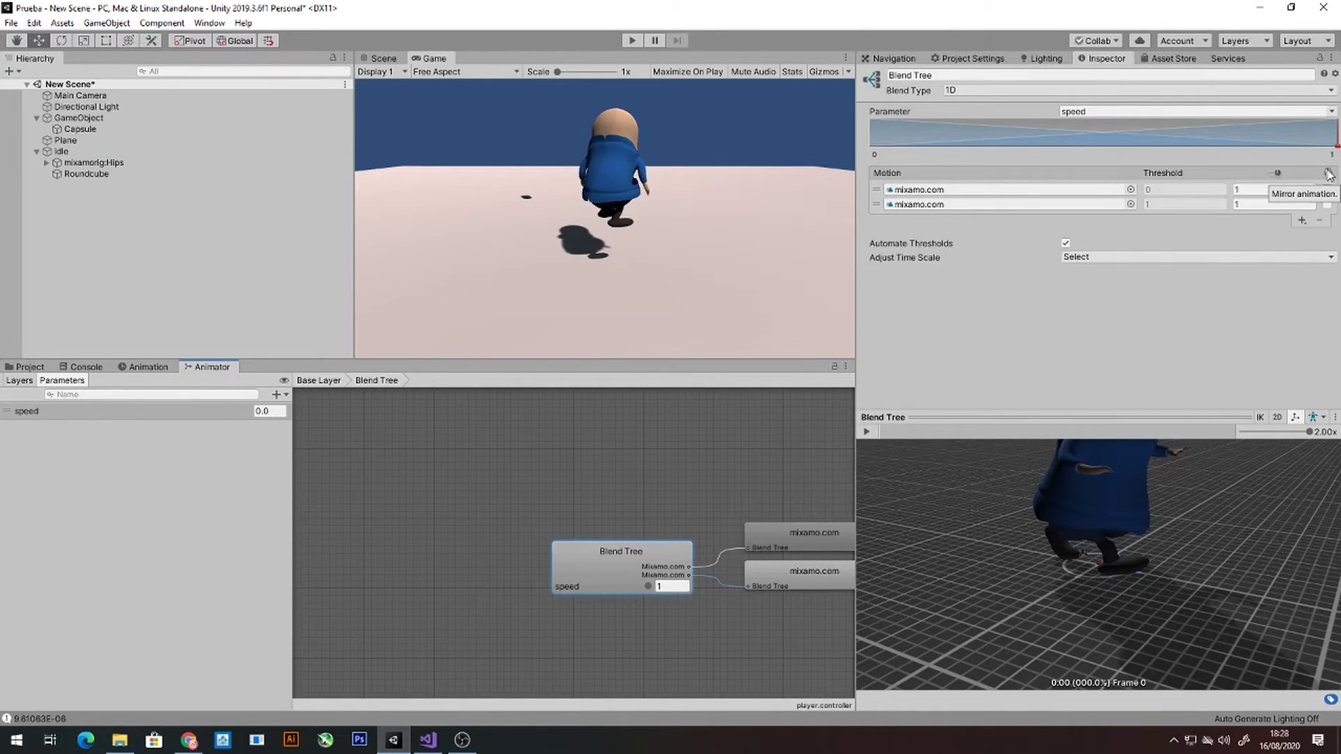
click(1066, 245)
click(1089, 257)
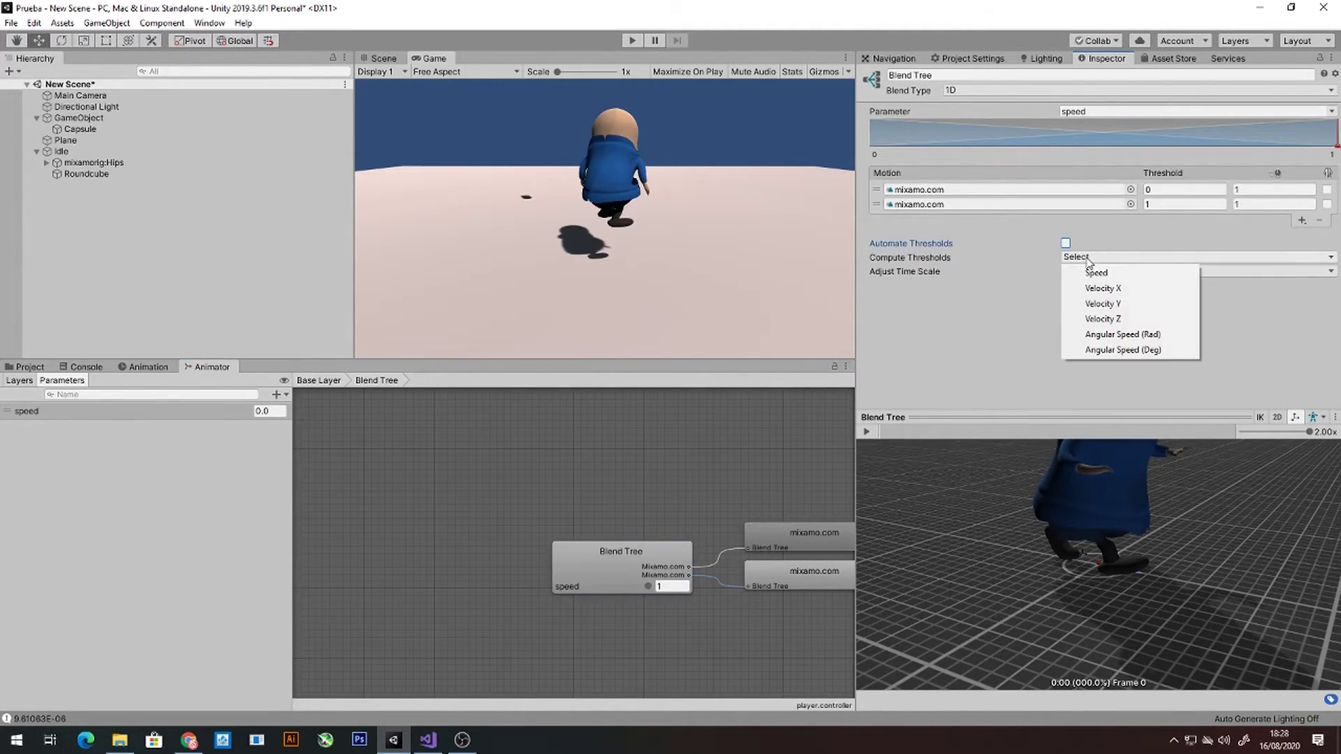
click(722, 131)
key(ctrl+p)
drag(625, 591, 739, 546)
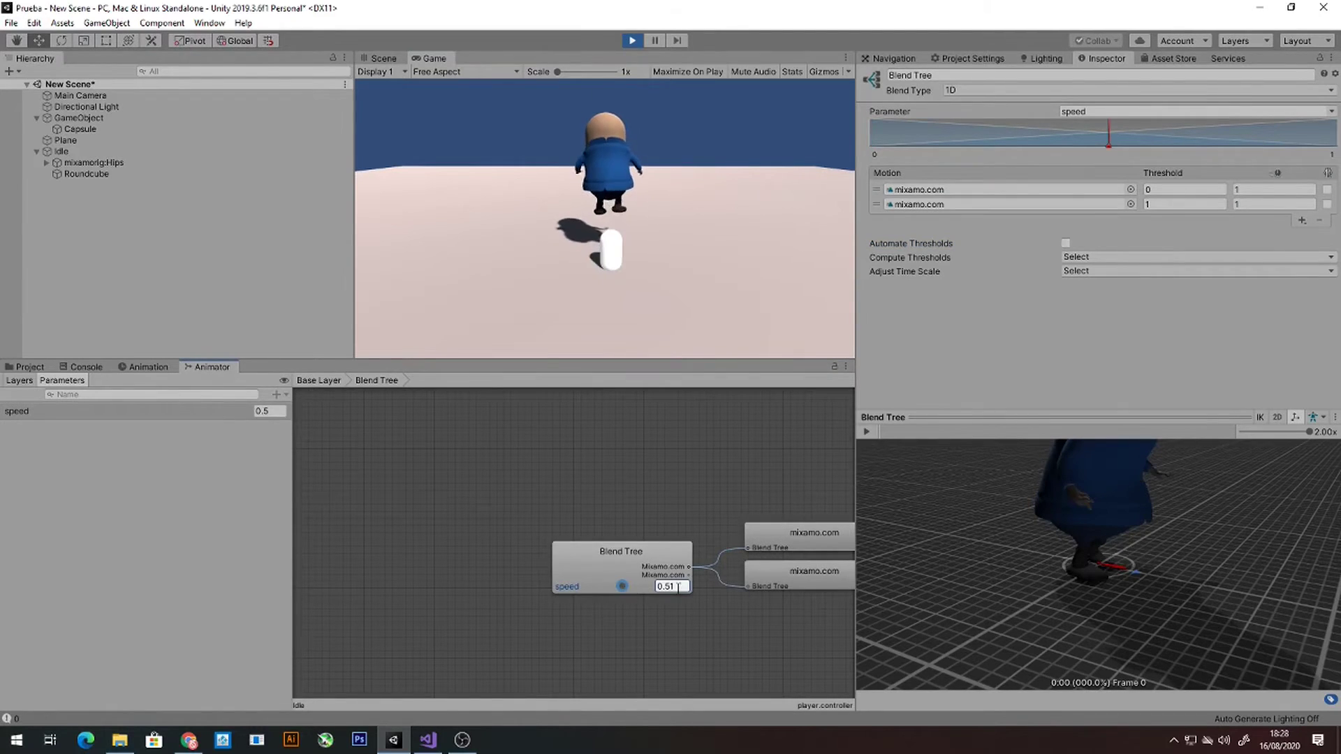
key(ctrl+p)
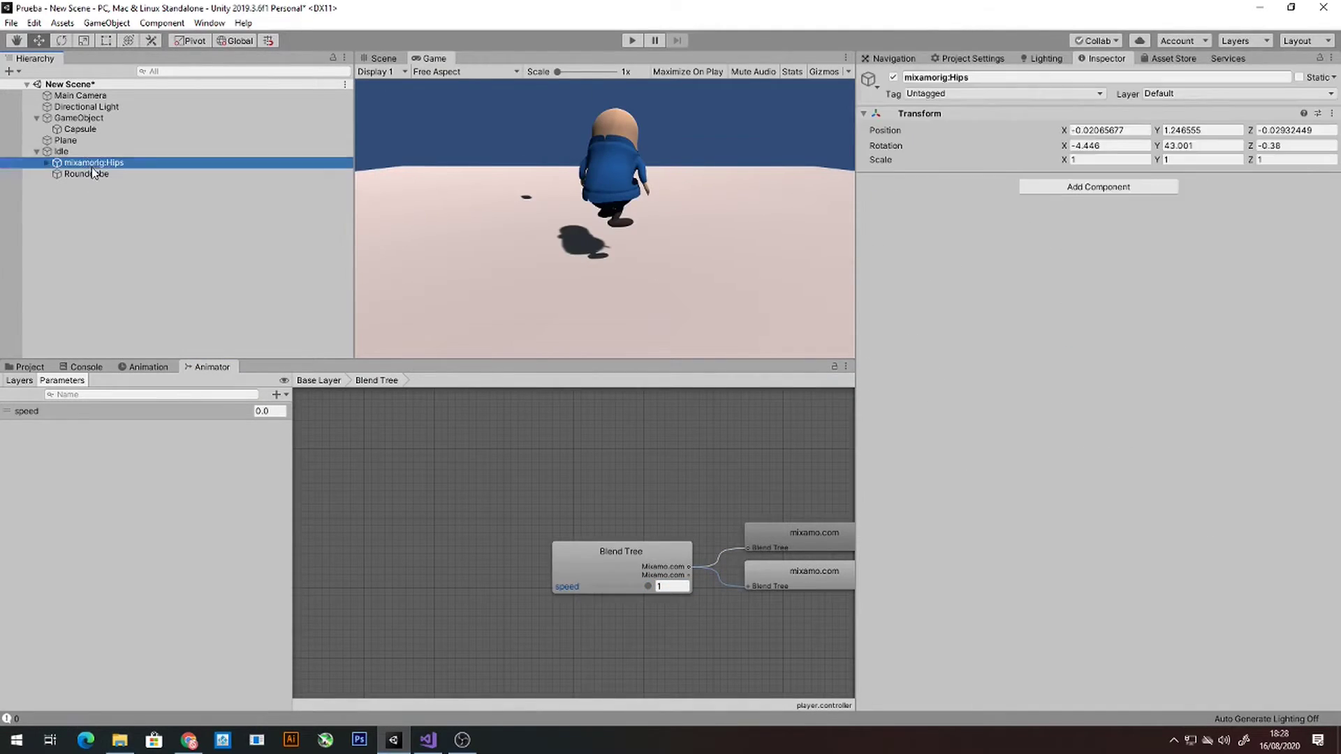
Set the Idle character's Animator culling mode to Always Animate, keeping Normal update mode, and play-test running
click(62, 151)
click(1102, 252)
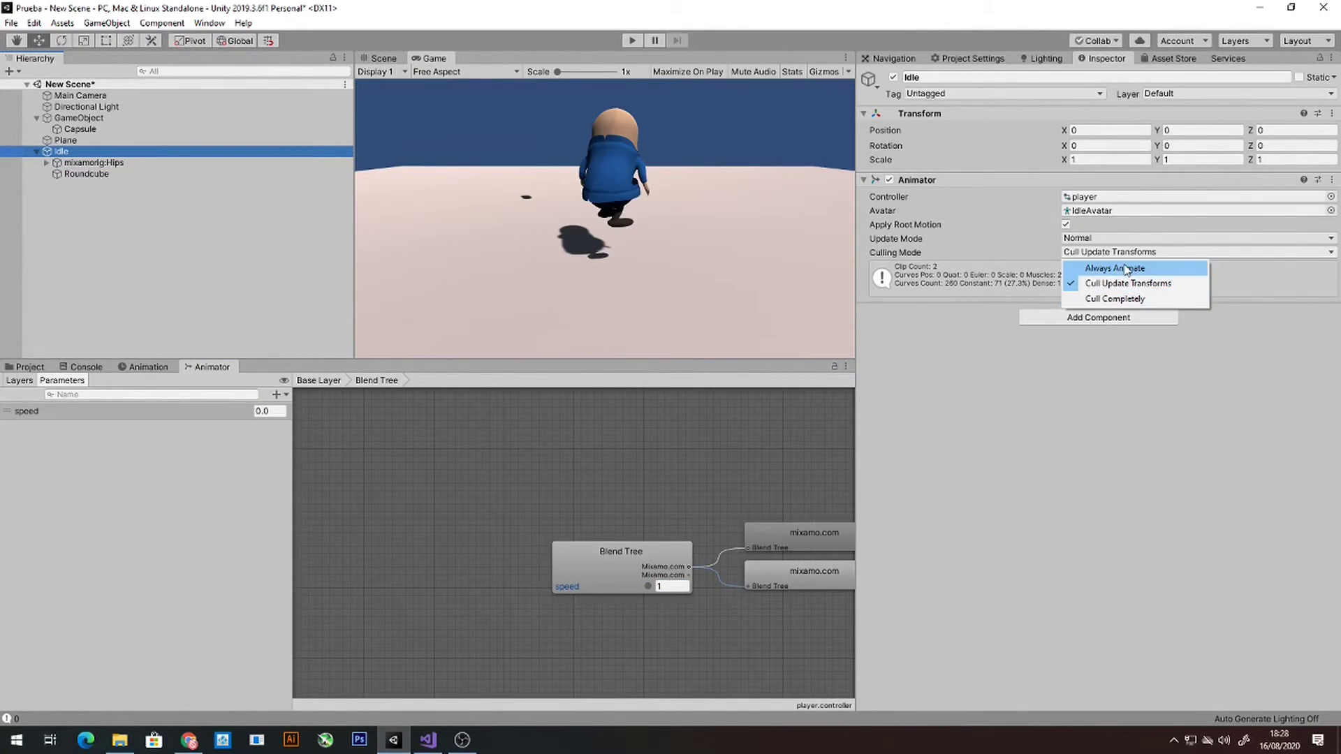
click(1125, 269)
click(632, 40)
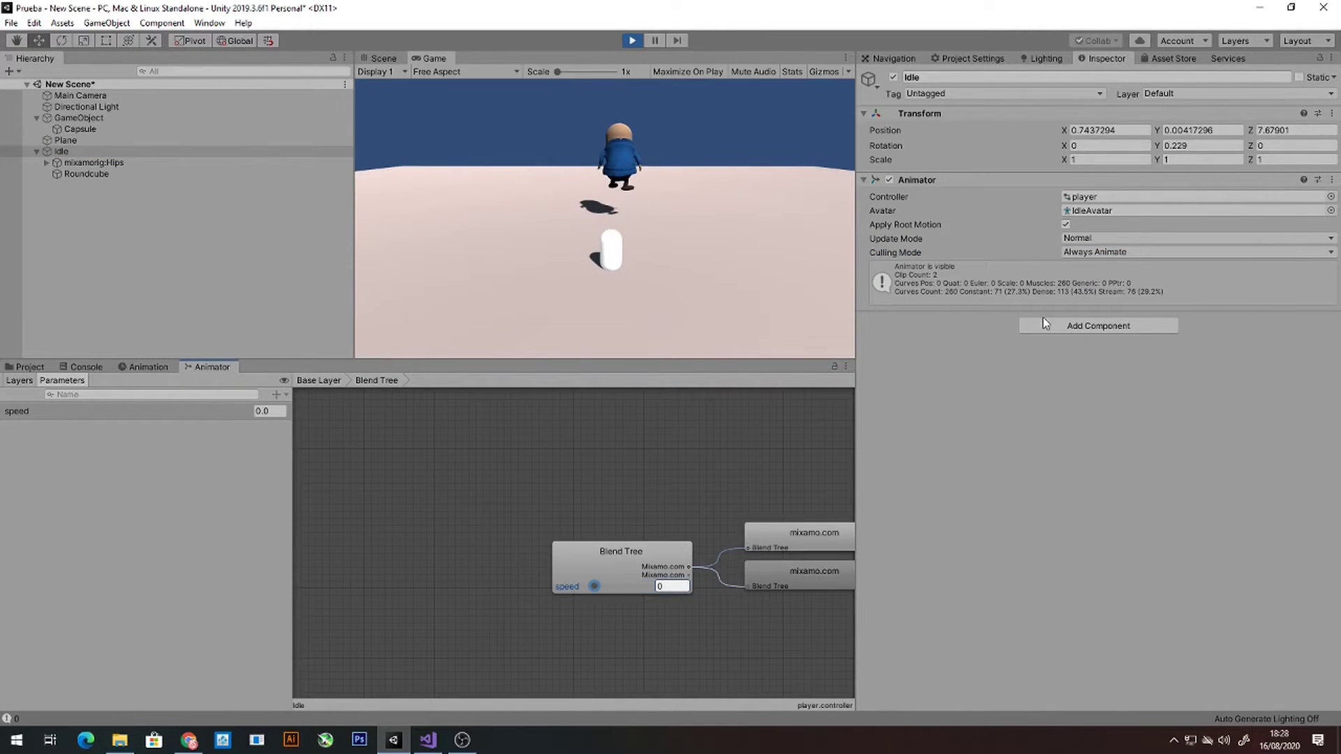
click(1095, 238)
click(1096, 238)
drag(594, 586, 663, 588)
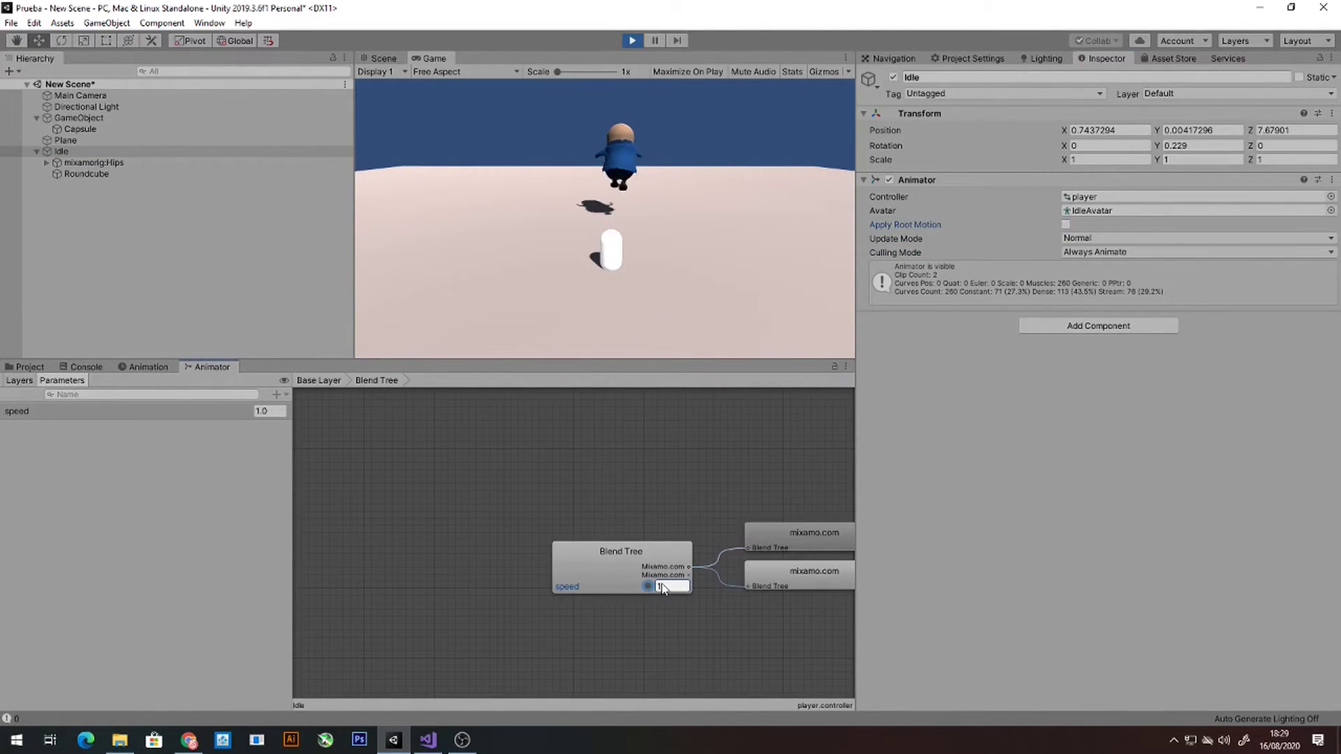
click(632, 40)
Pick a different culling mode option and play-test with speed lowered to about 0.9
click(1102, 252)
click(1103, 284)
key(ctrl+p)
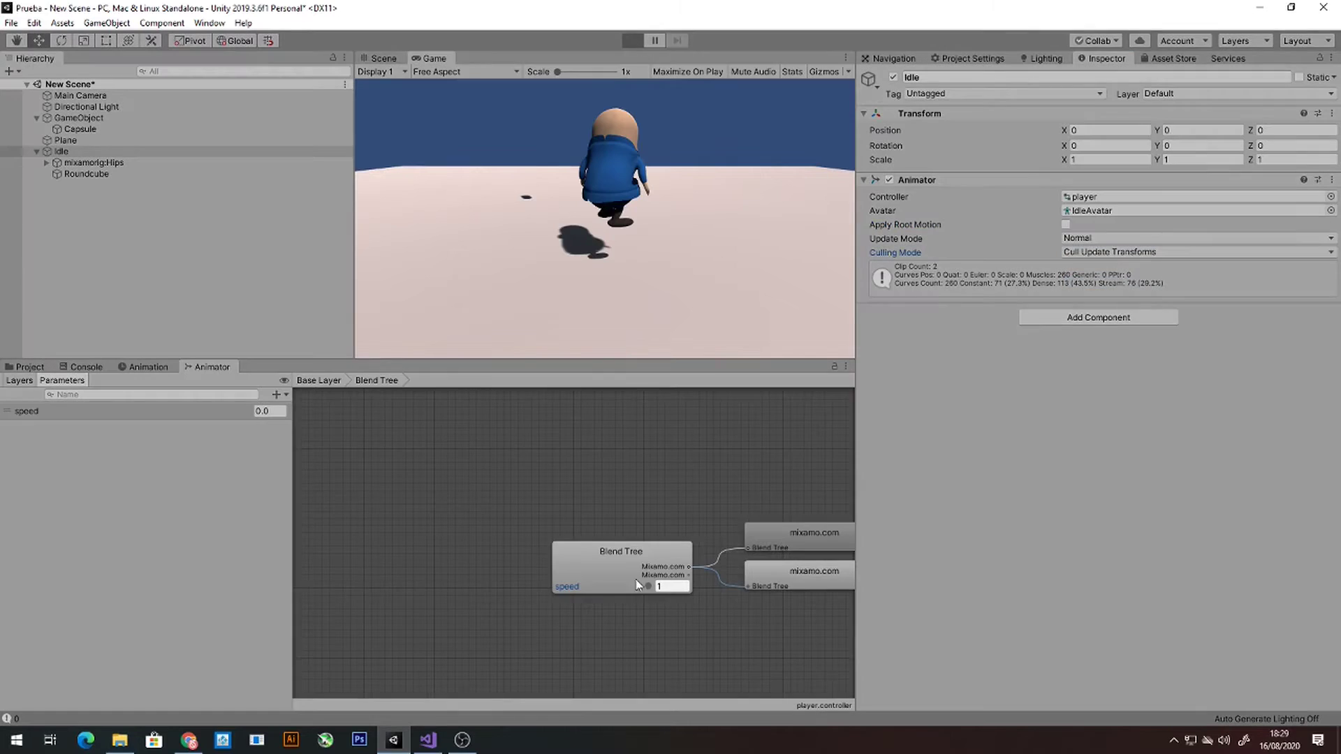
drag(648, 587, 598, 570)
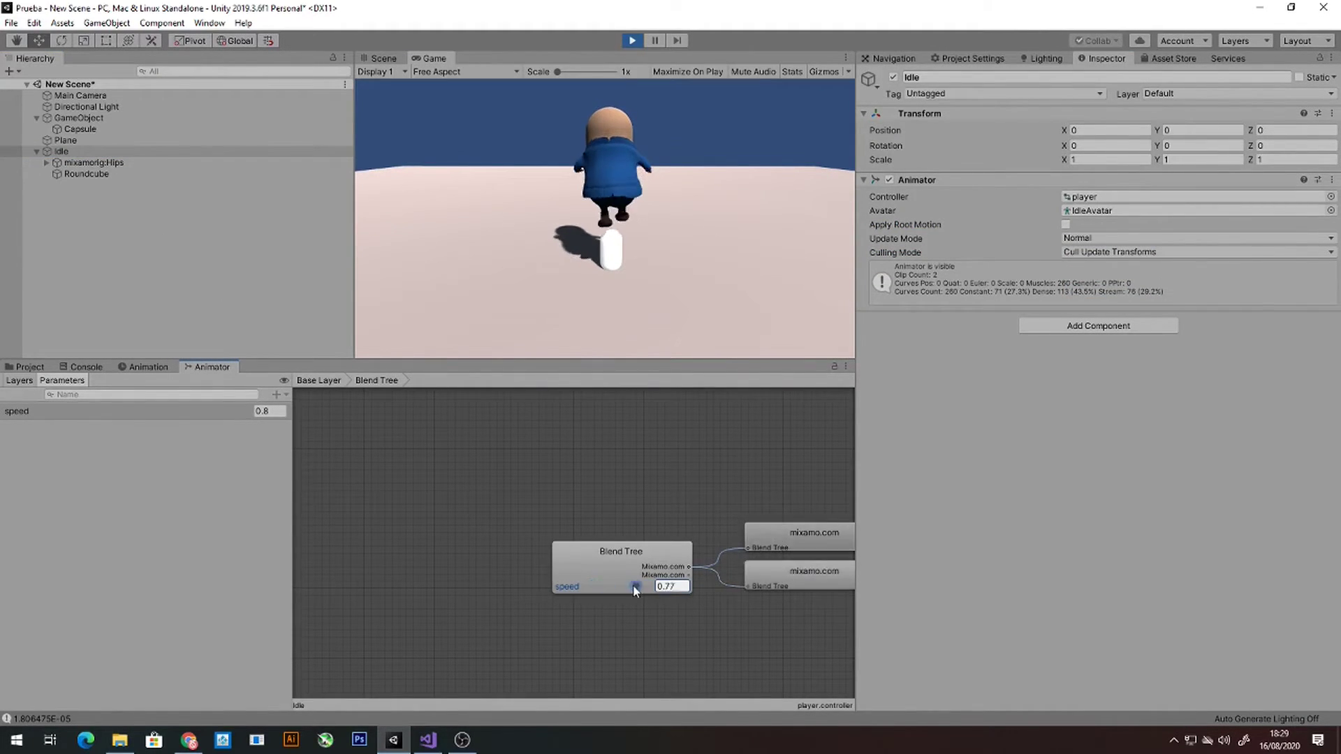
click(632, 40)
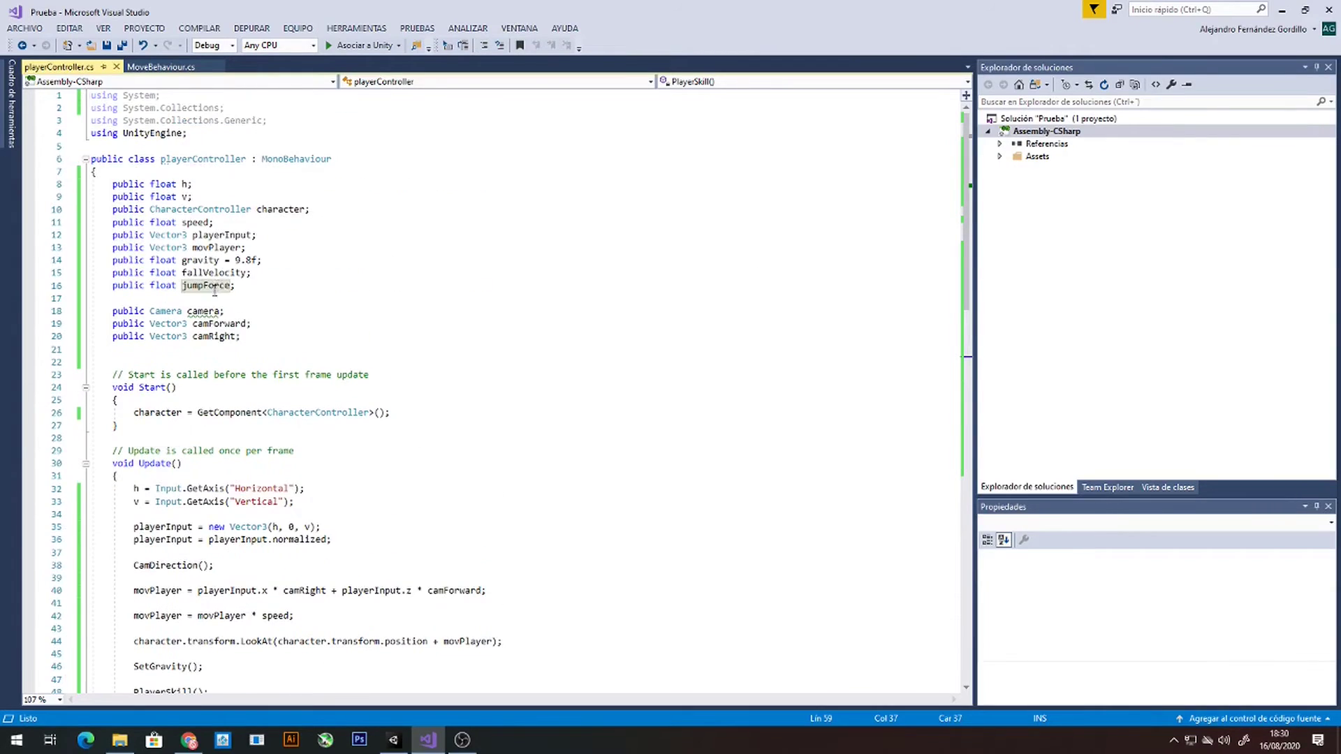
Add a public Animator field after the jumpForce line and save the script
click(254, 286)
key(Return)
text(public )
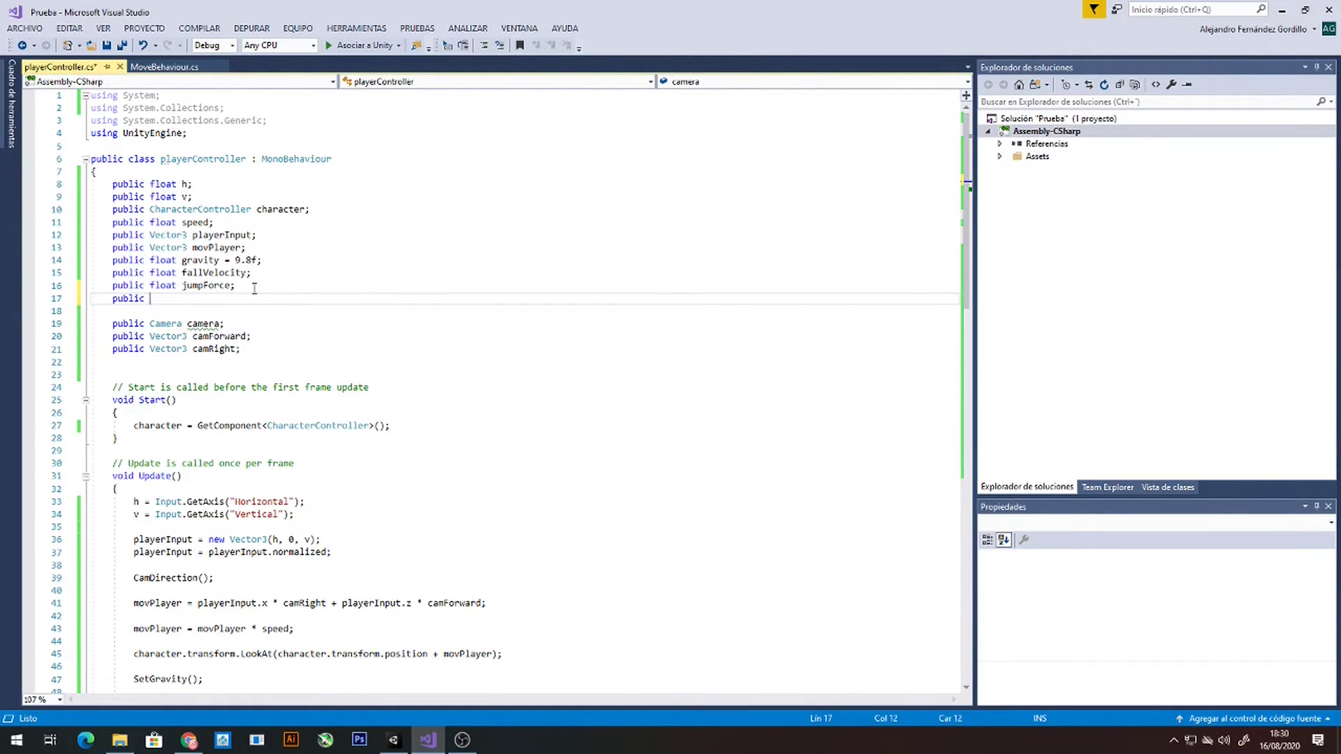
text(float animator;)
key(ctrl+s)
double_click(163, 299)
text(ani)
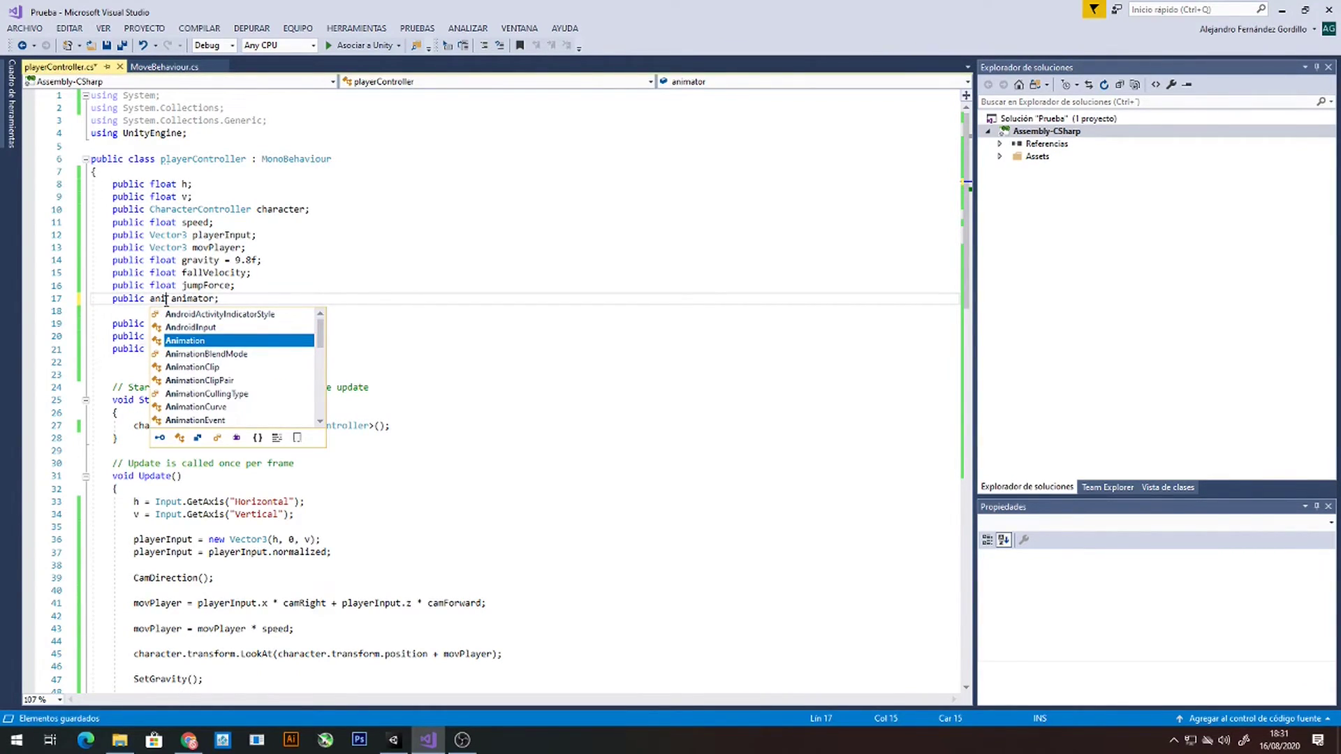
text(ma)
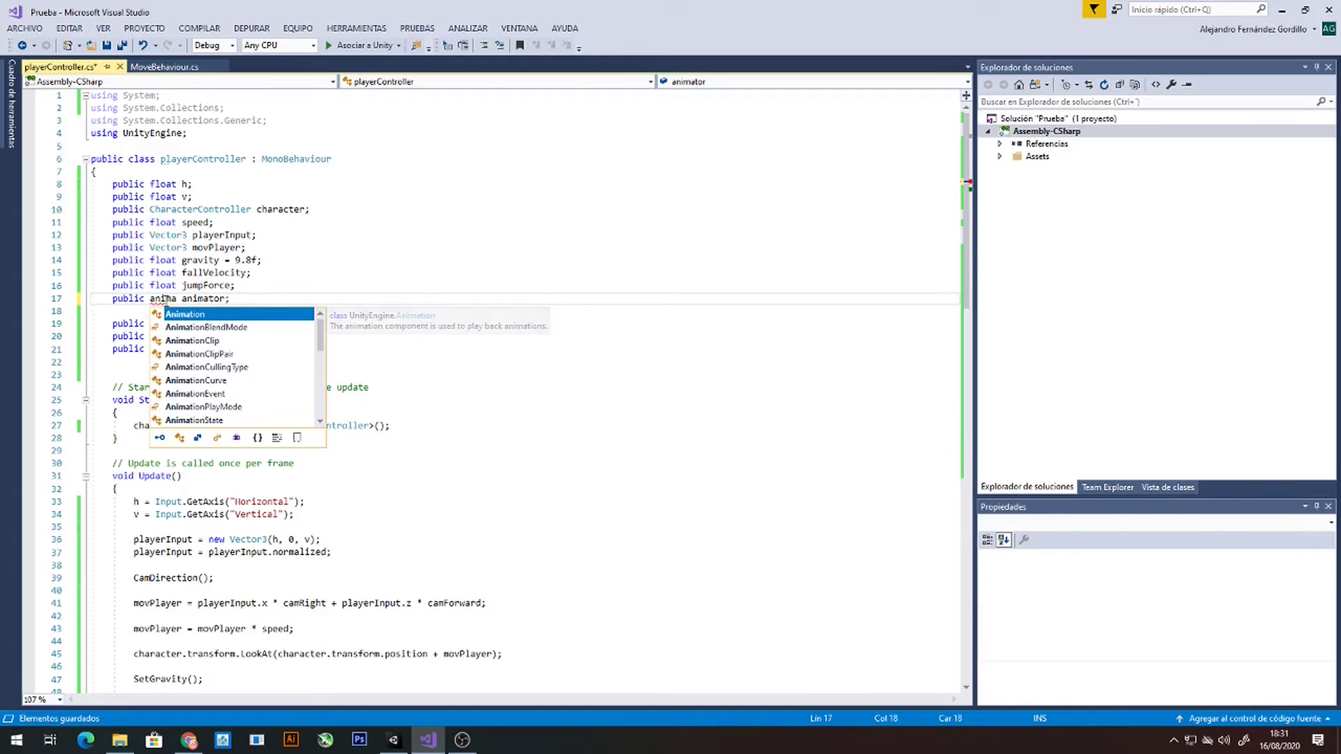
text(tor)
key(Tab)
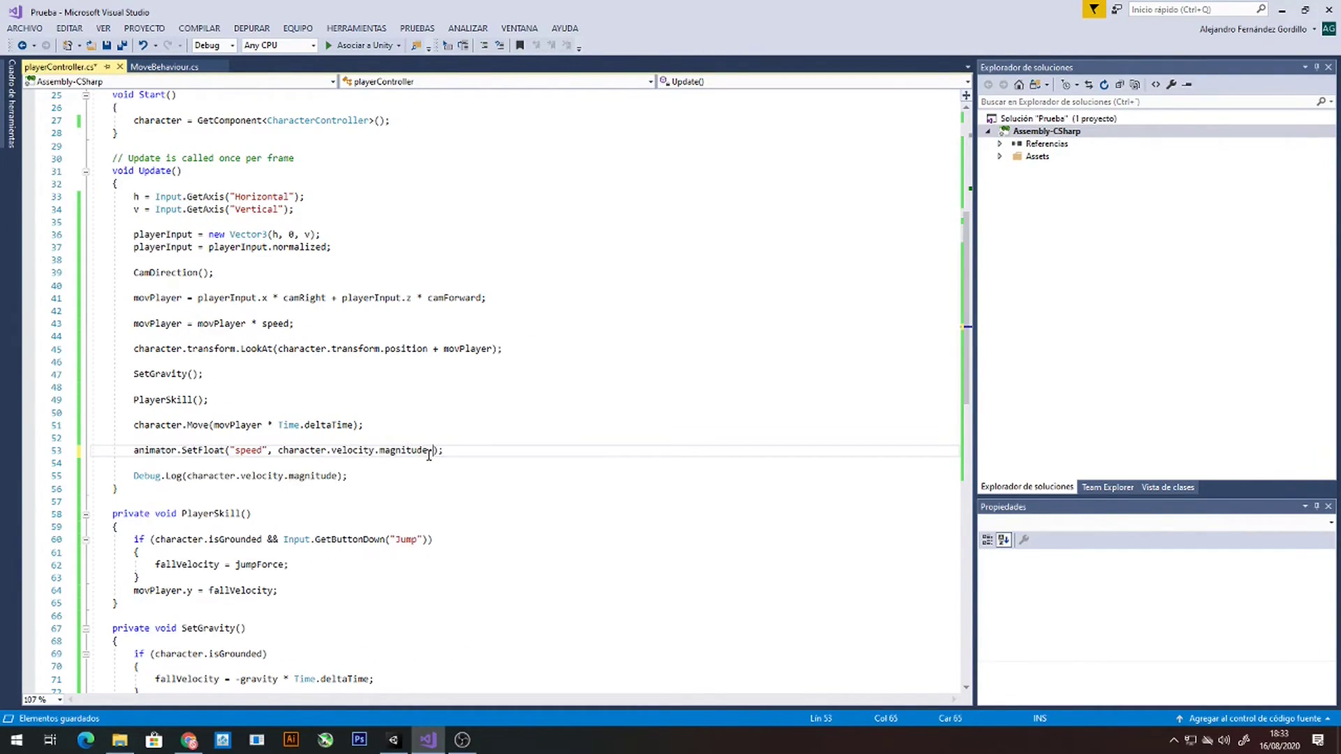
Change the SetFloat argument to character.velocity.normalized.magnitude
key(BackSpace)
key(Escape)
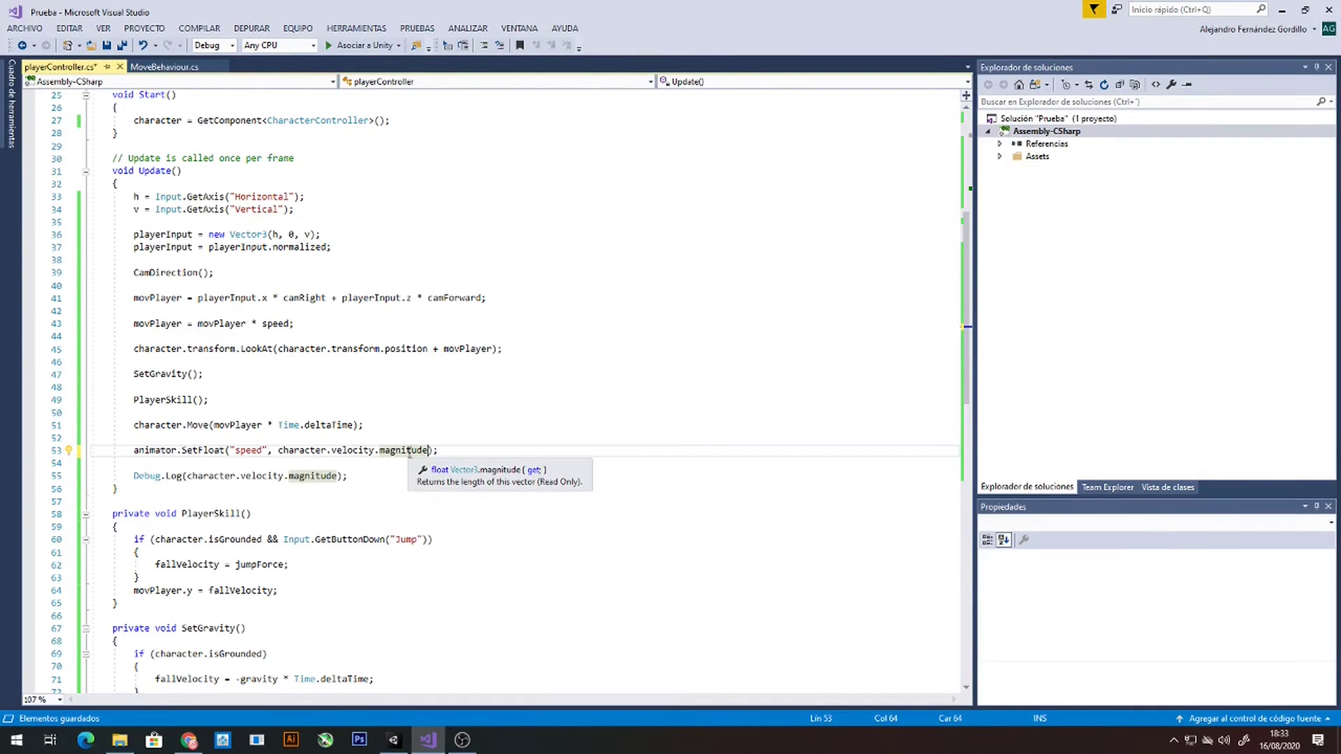
text(normalized)
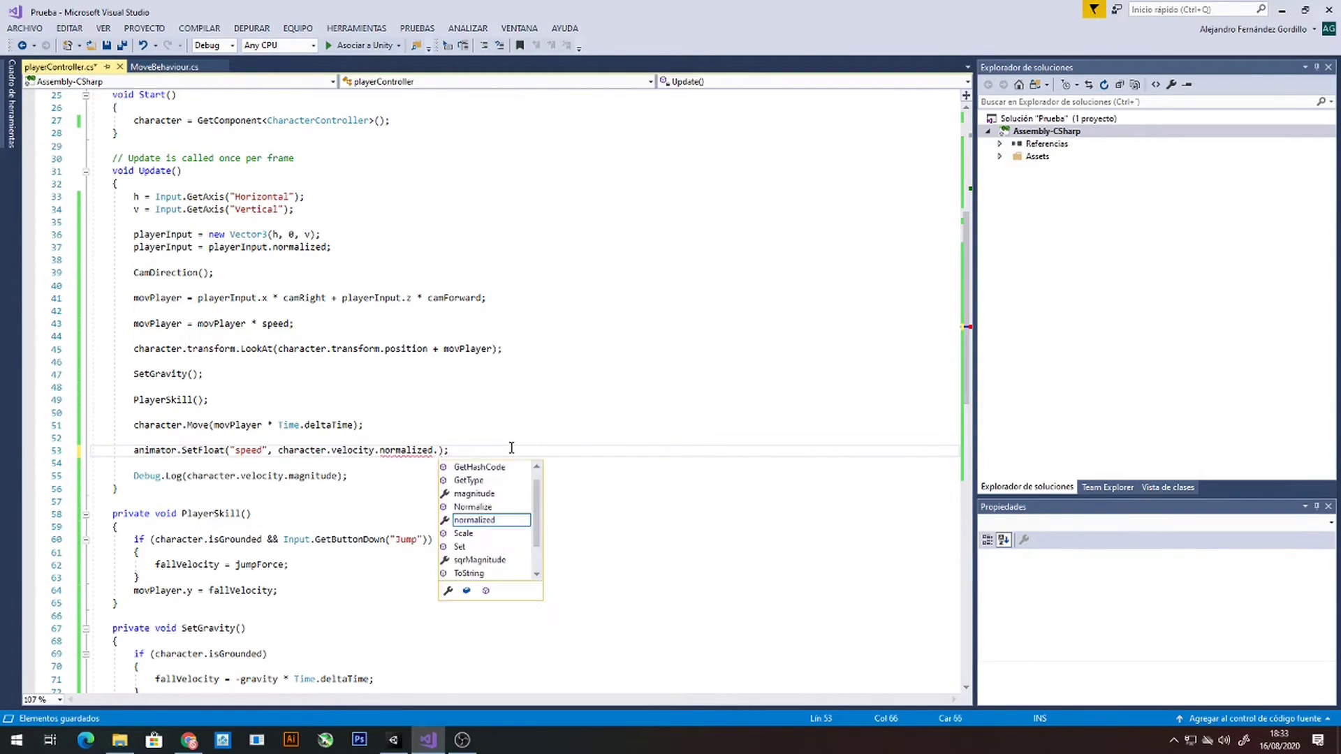
text(.magnitude)
key(alt+Tab)
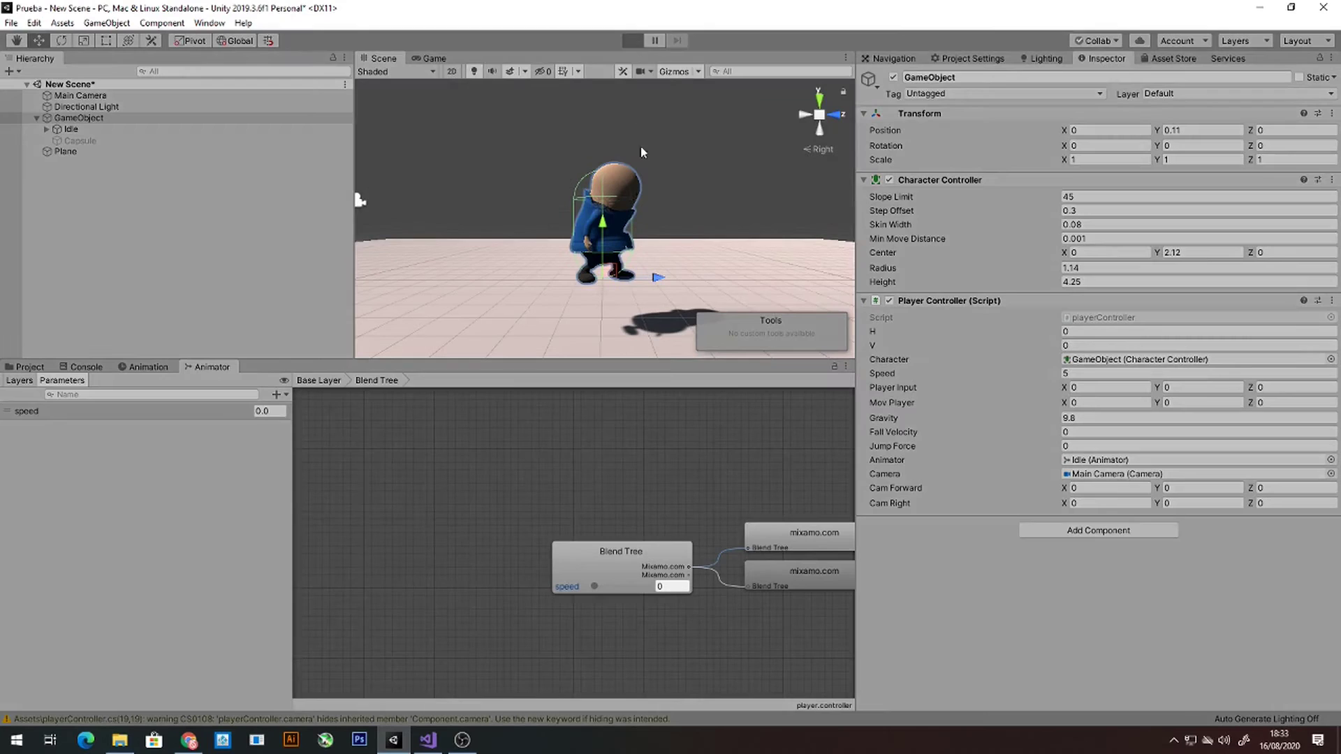
Walk the character around with WASD, set Gravity to 40, and check the Blend Tree
key(a)
key(w)
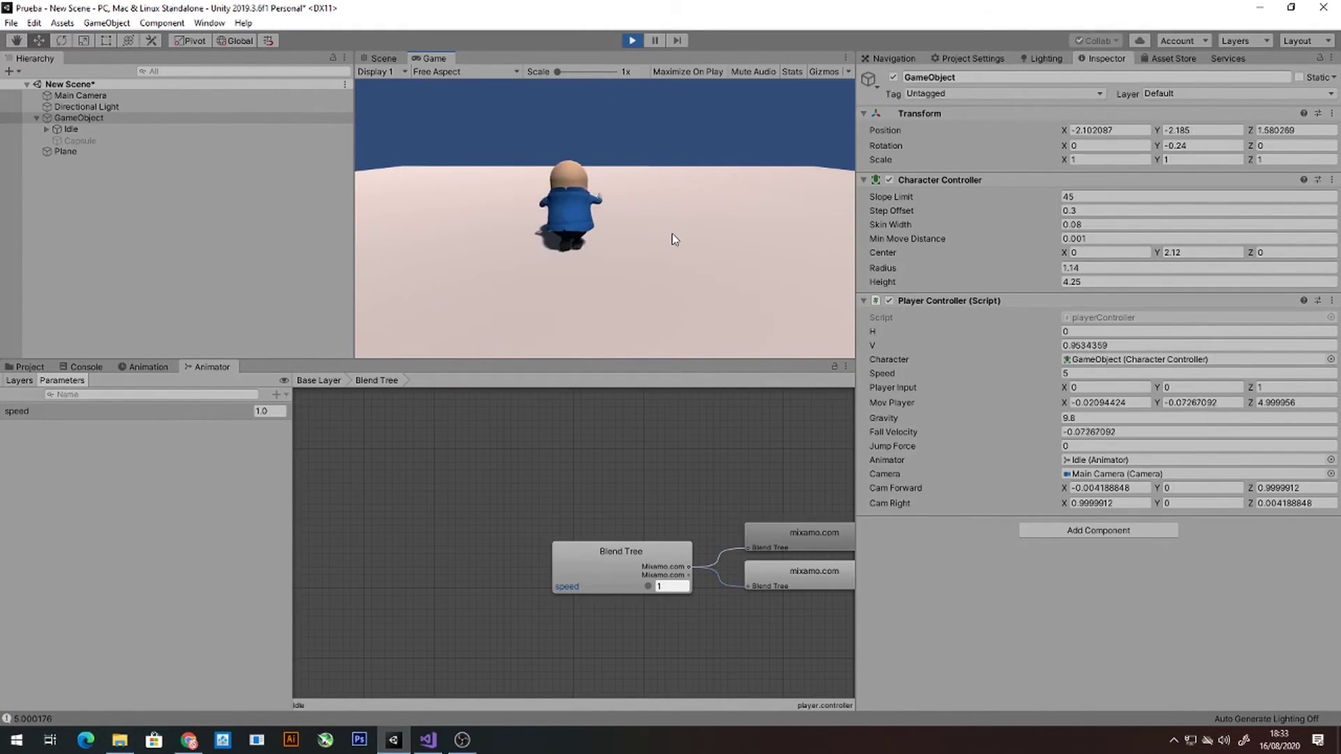
key(d)
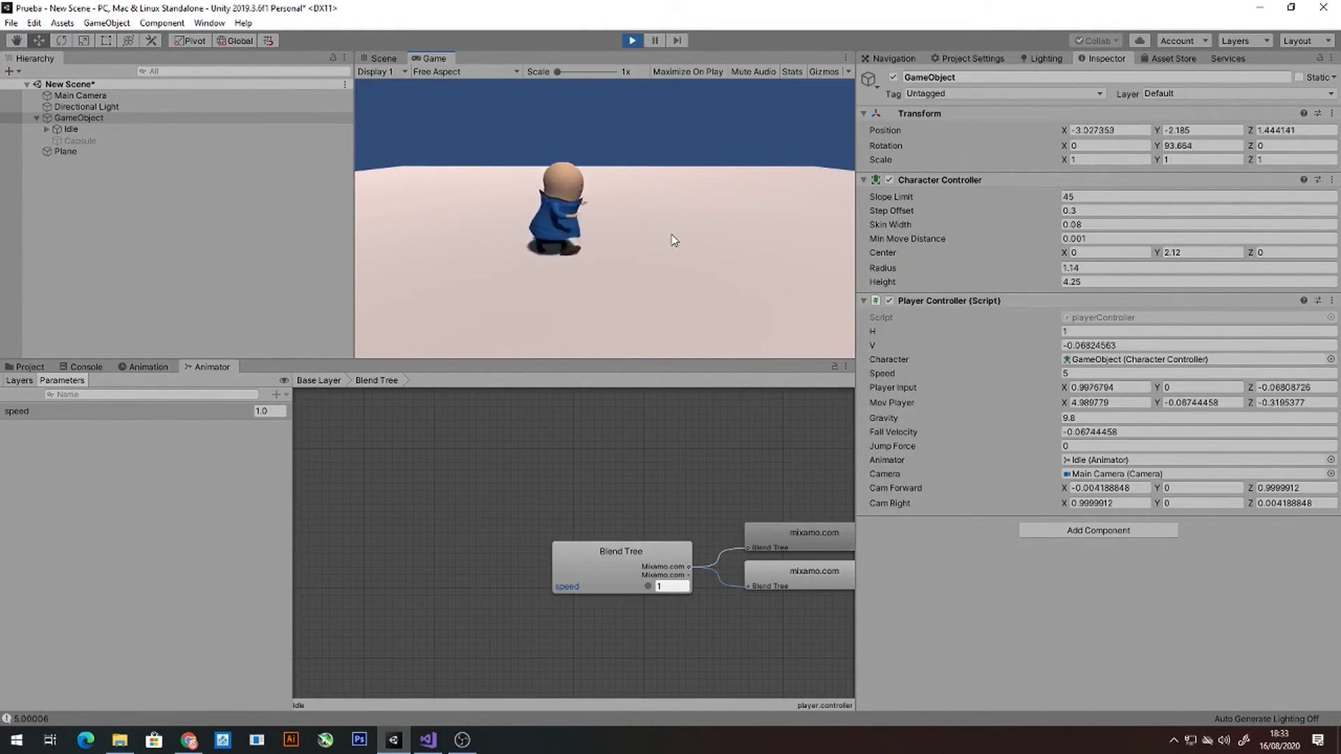
click(1085, 417)
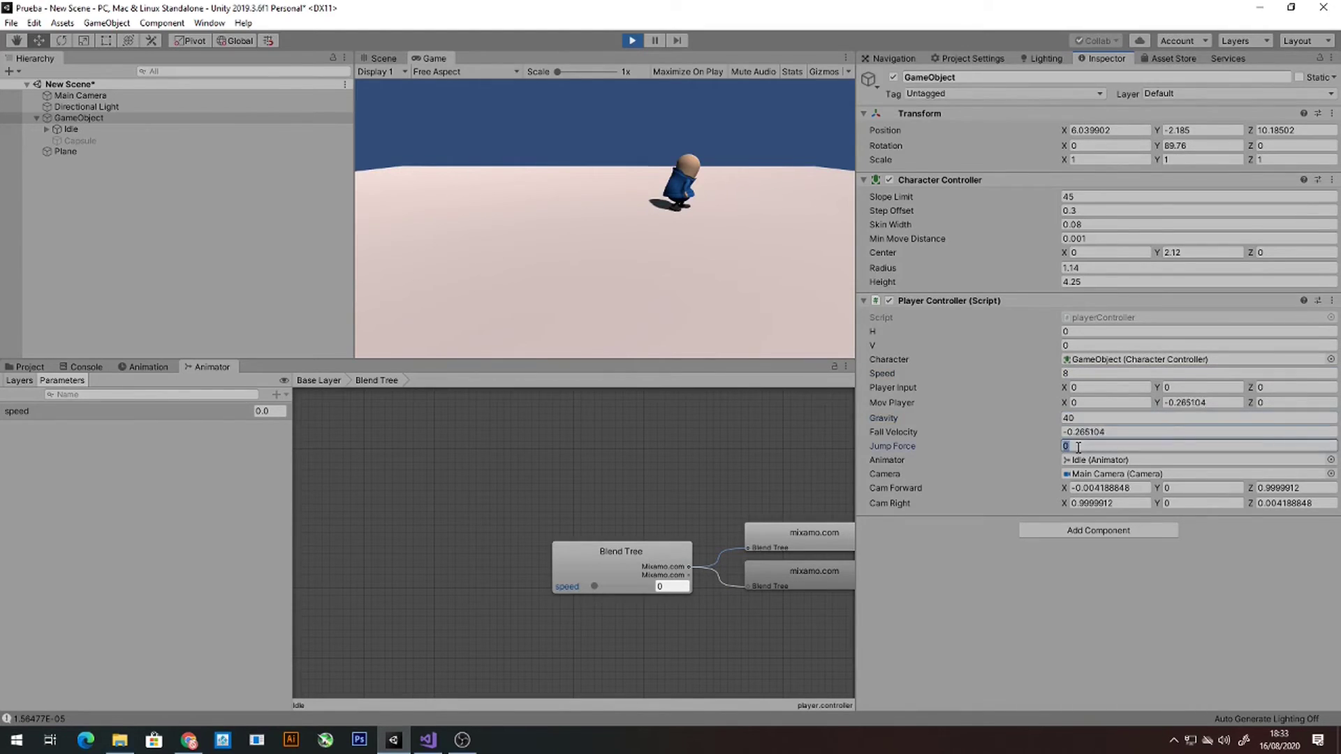
text(8)
key(w)
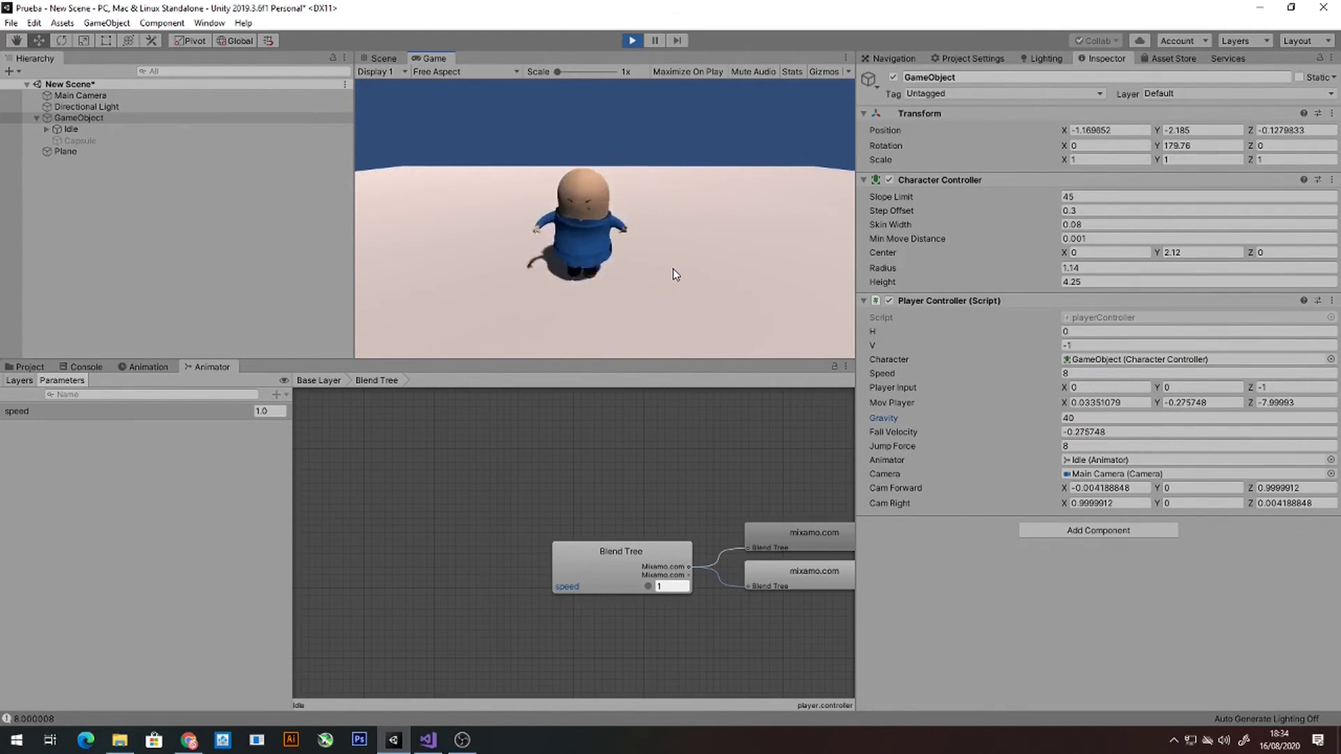
key(s)
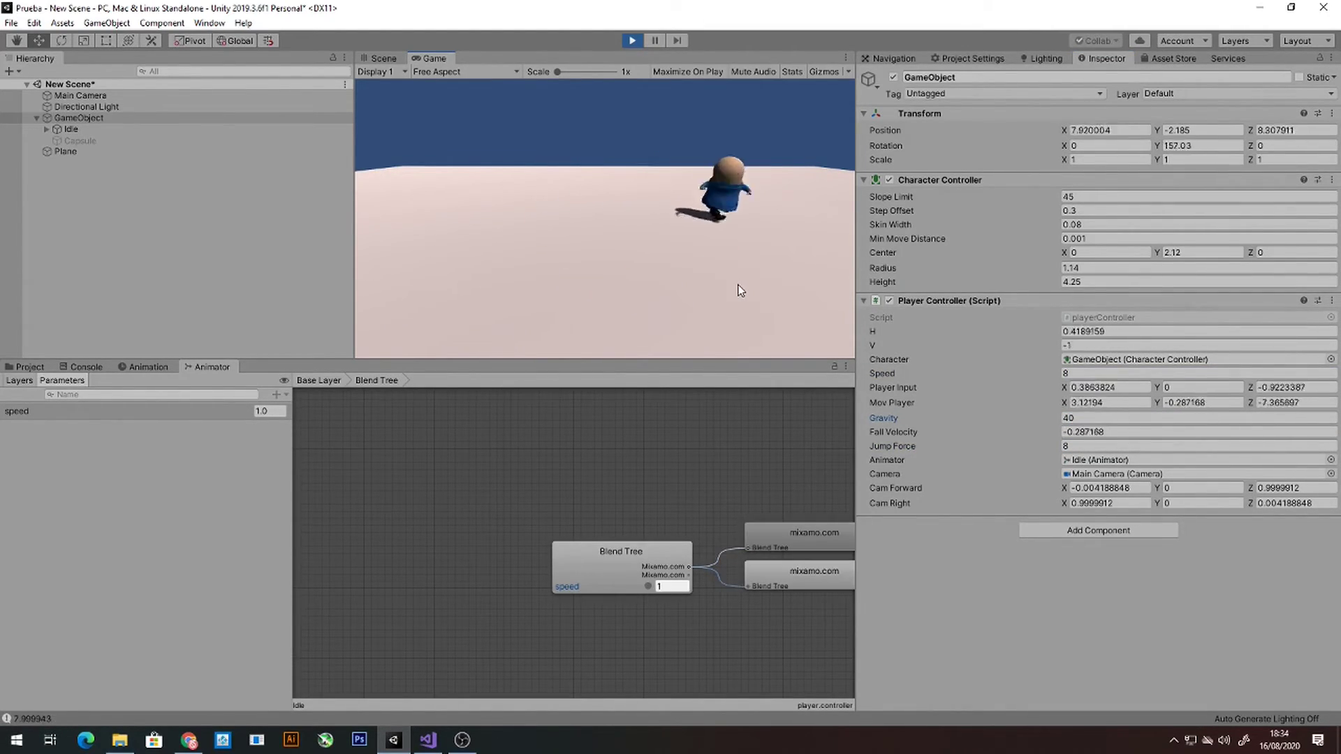
key(a)
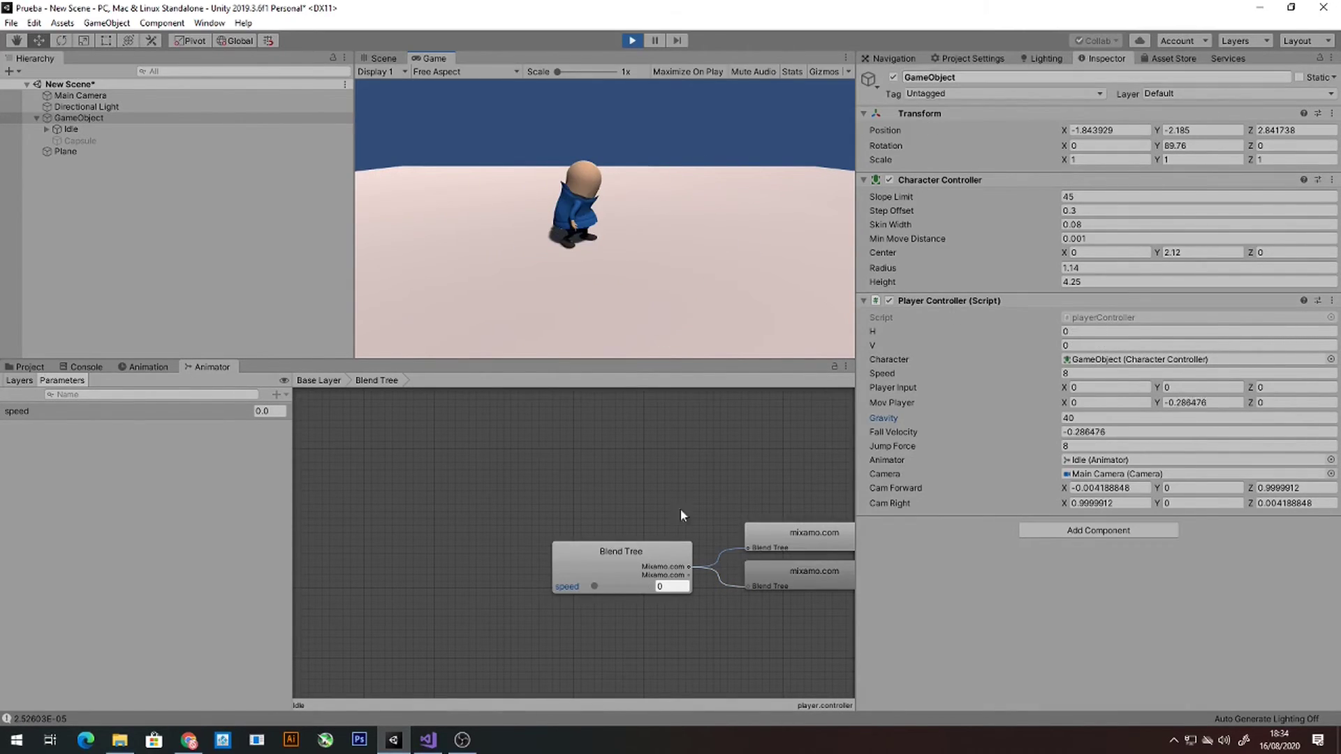
click(649, 556)
Restart Play mode and run the character around the plane in every direction with WASD
click(632, 41)
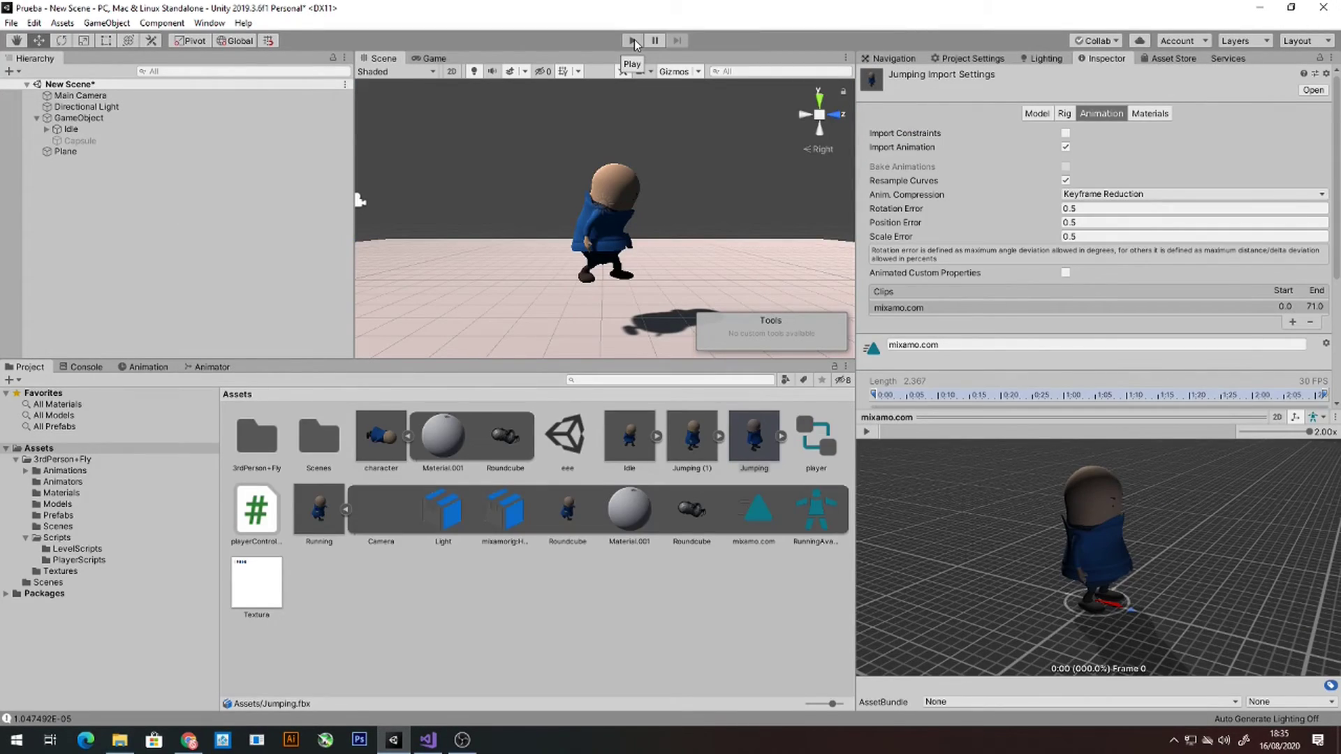
click(633, 41)
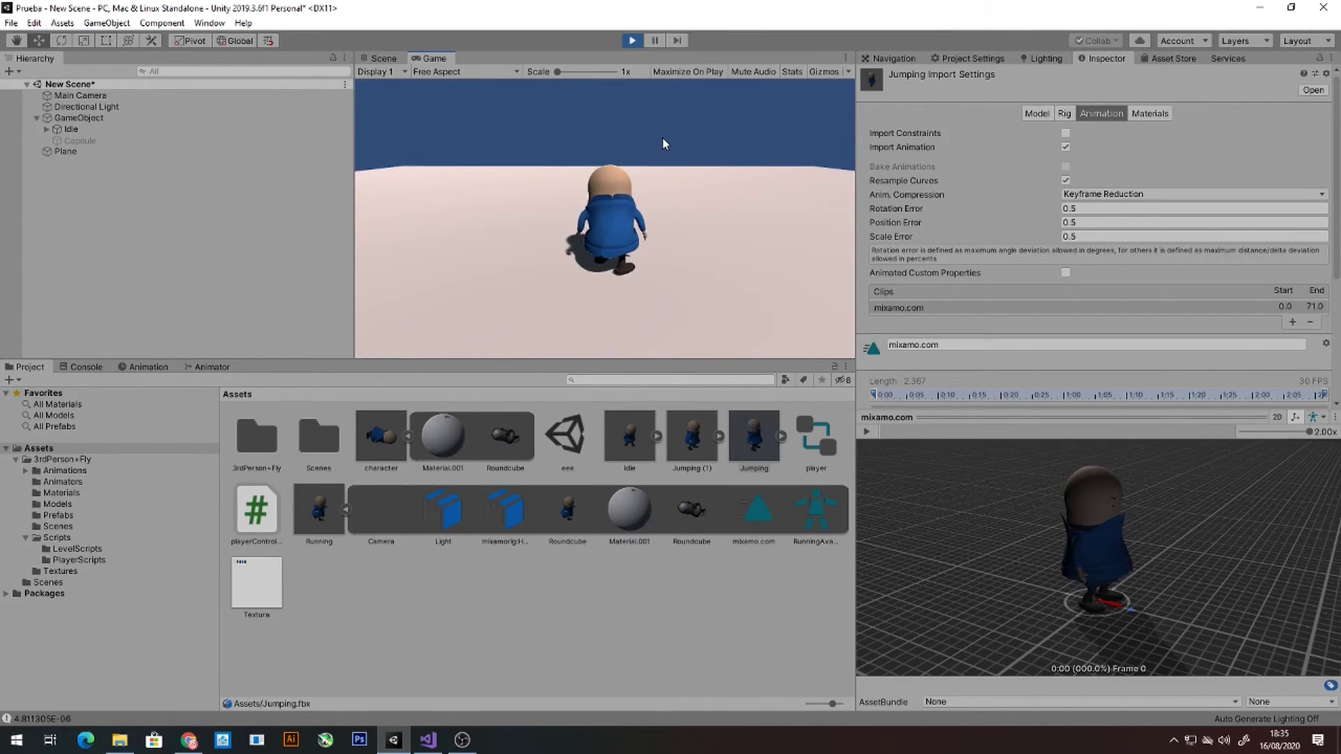
key(a)
key(d)
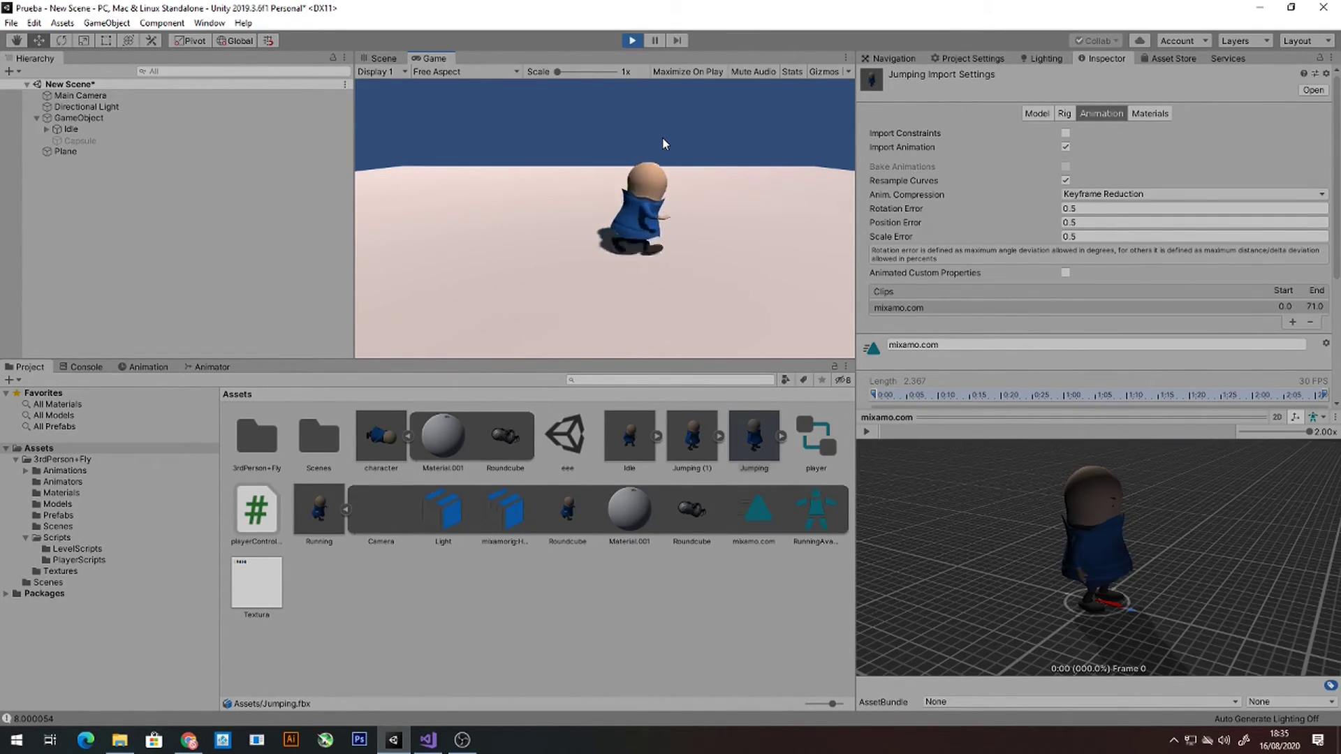
key(s)
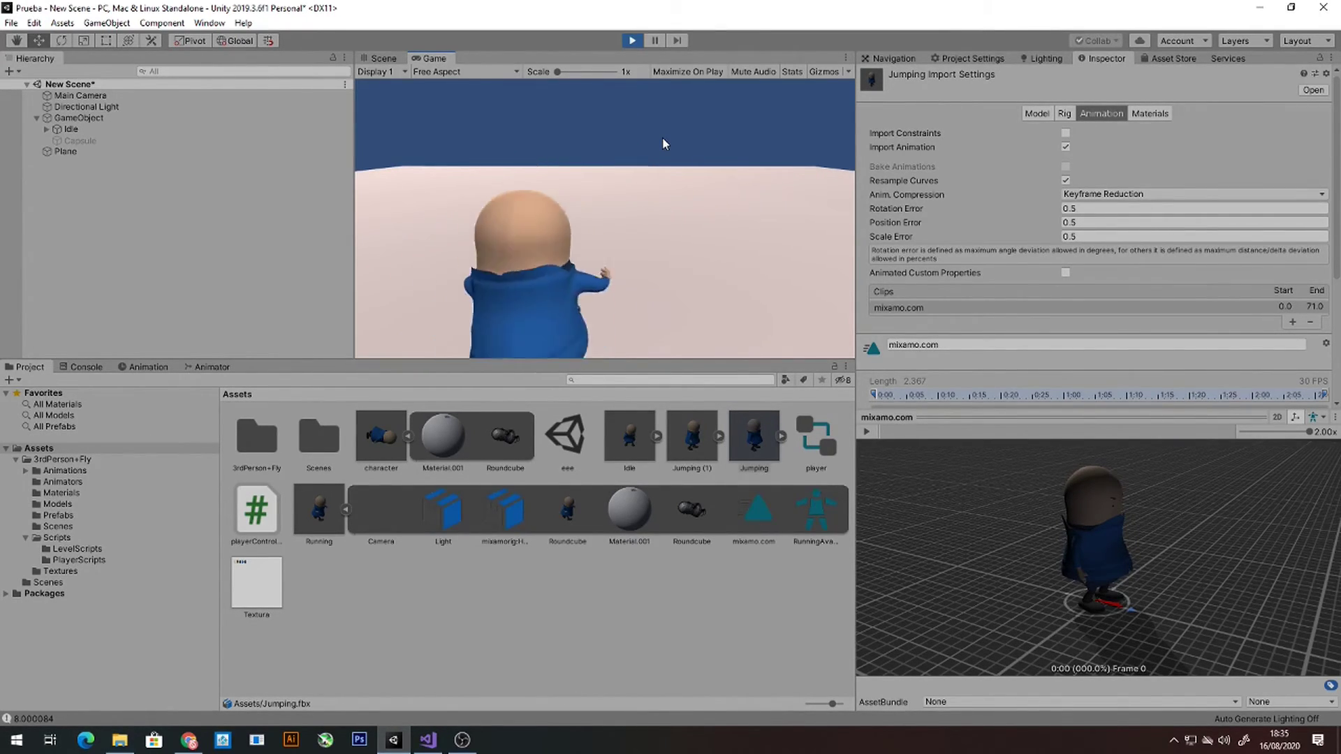
key(w)
key(d)
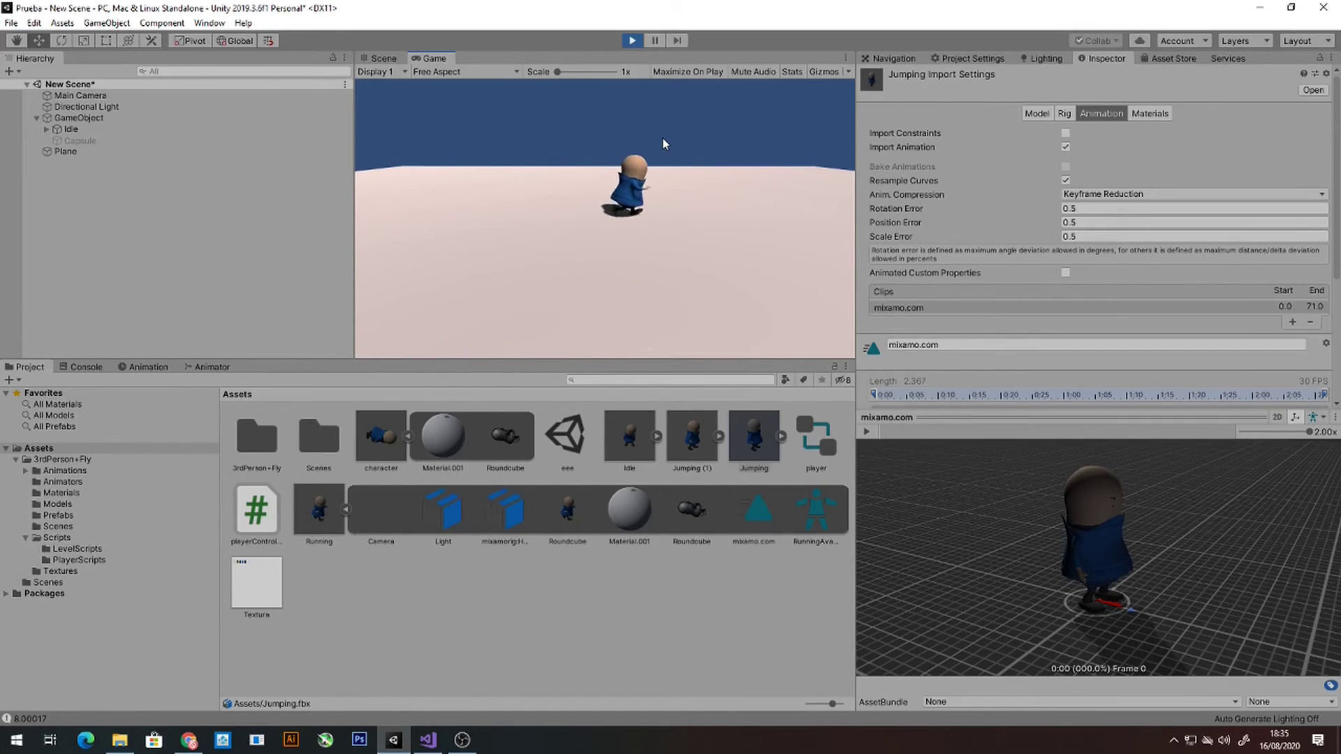
key(s)
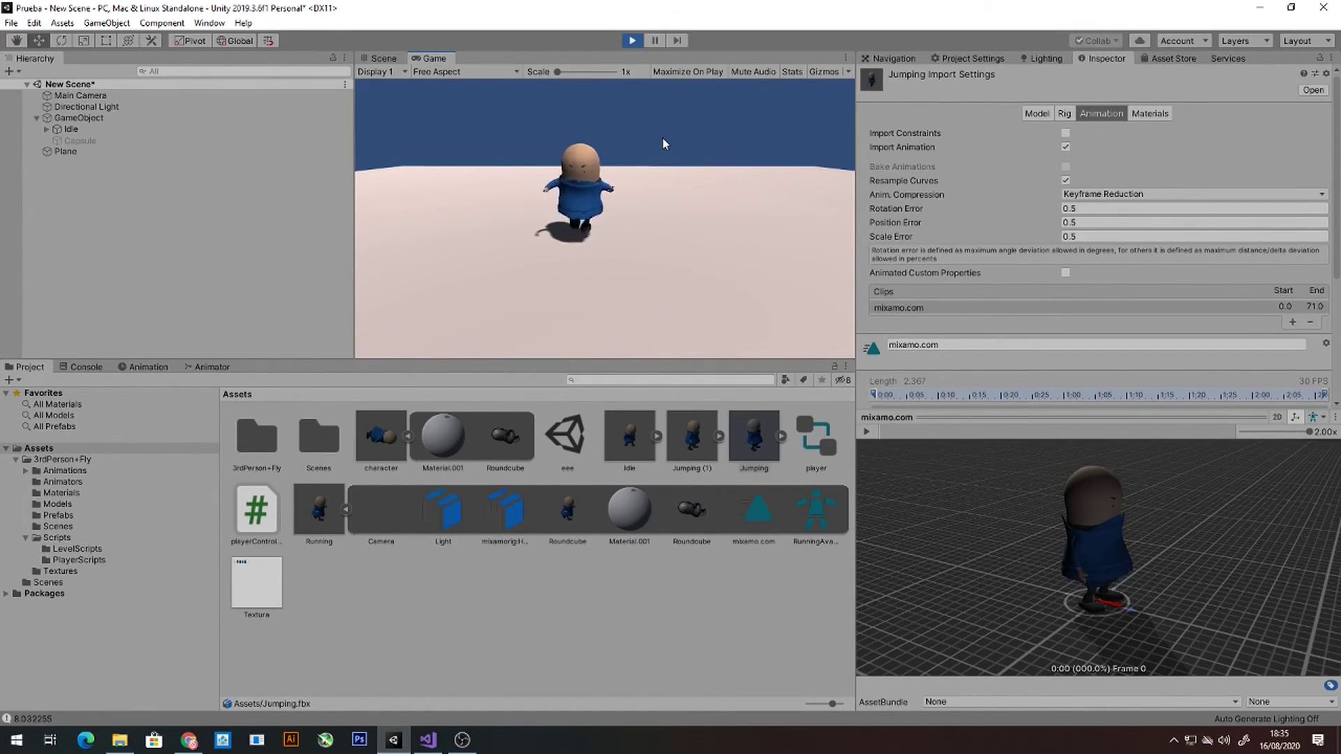
key(a)
key(d)
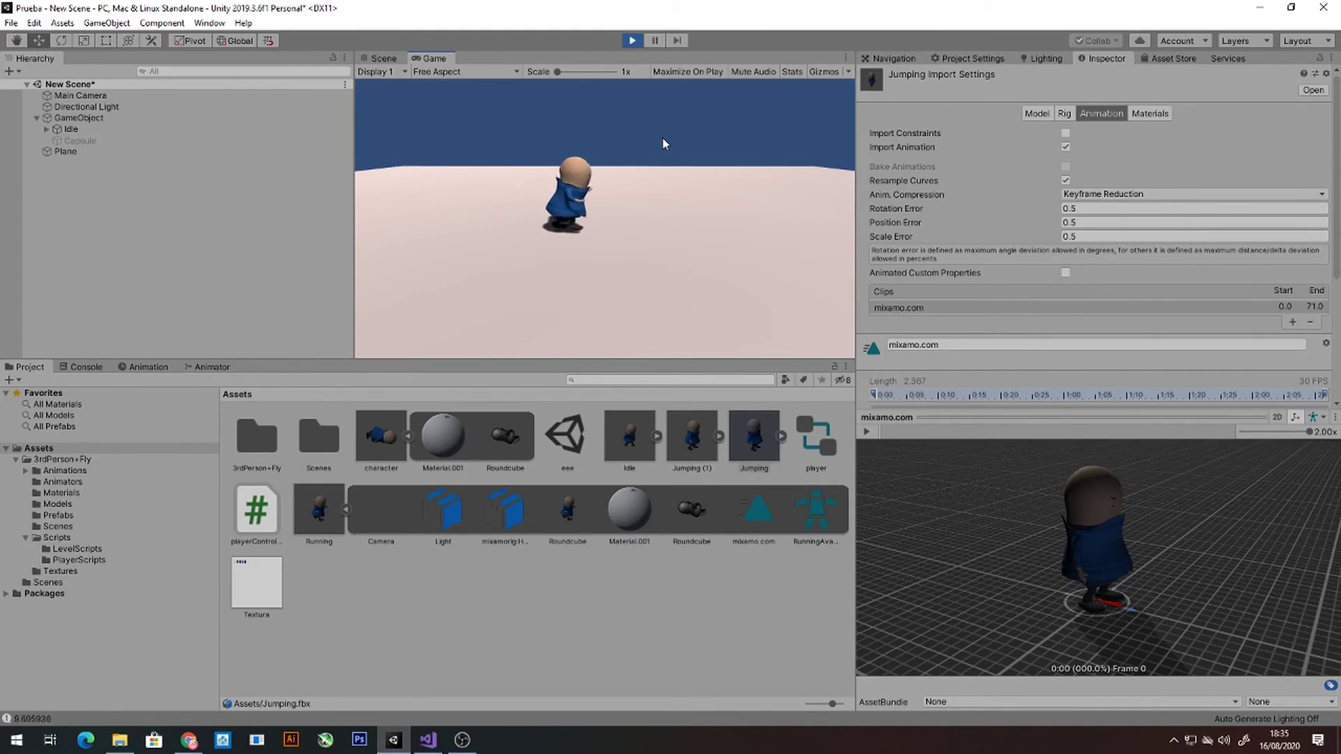
key(a)
key(d)
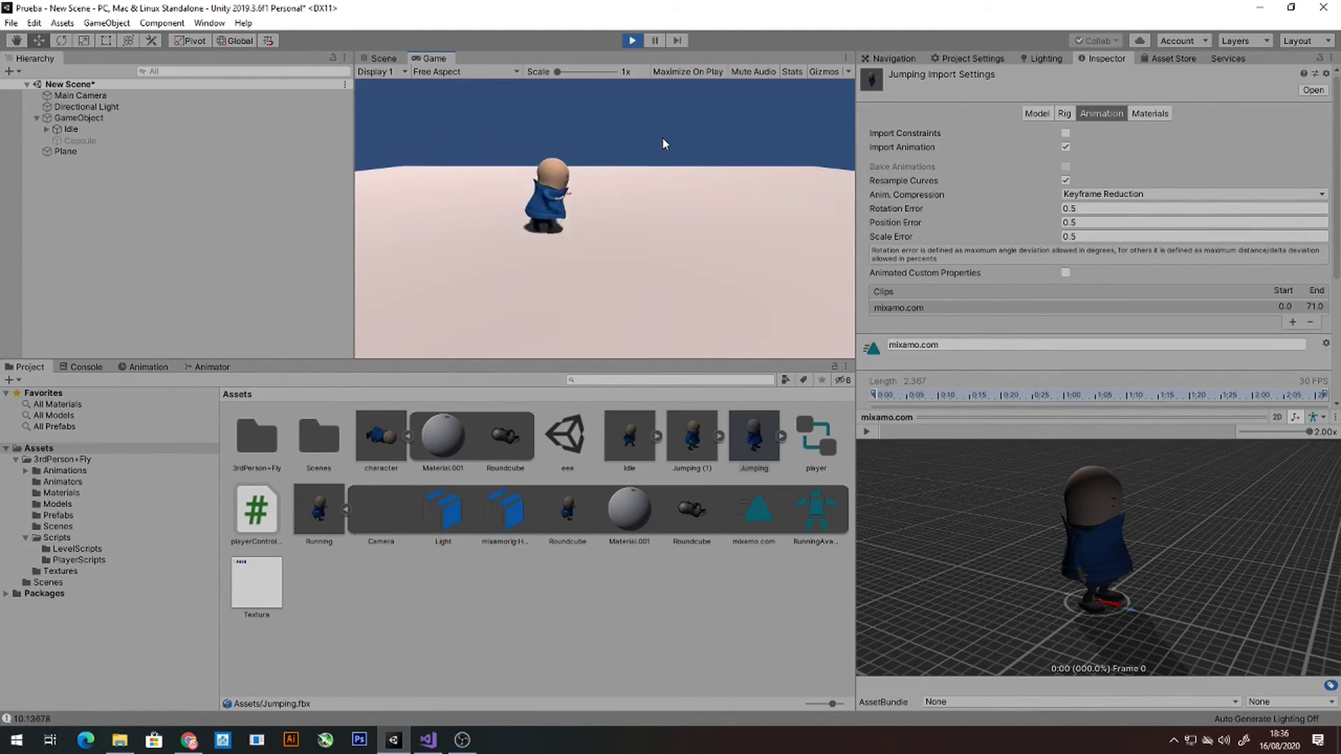
key(d)
key(s)
key(a)
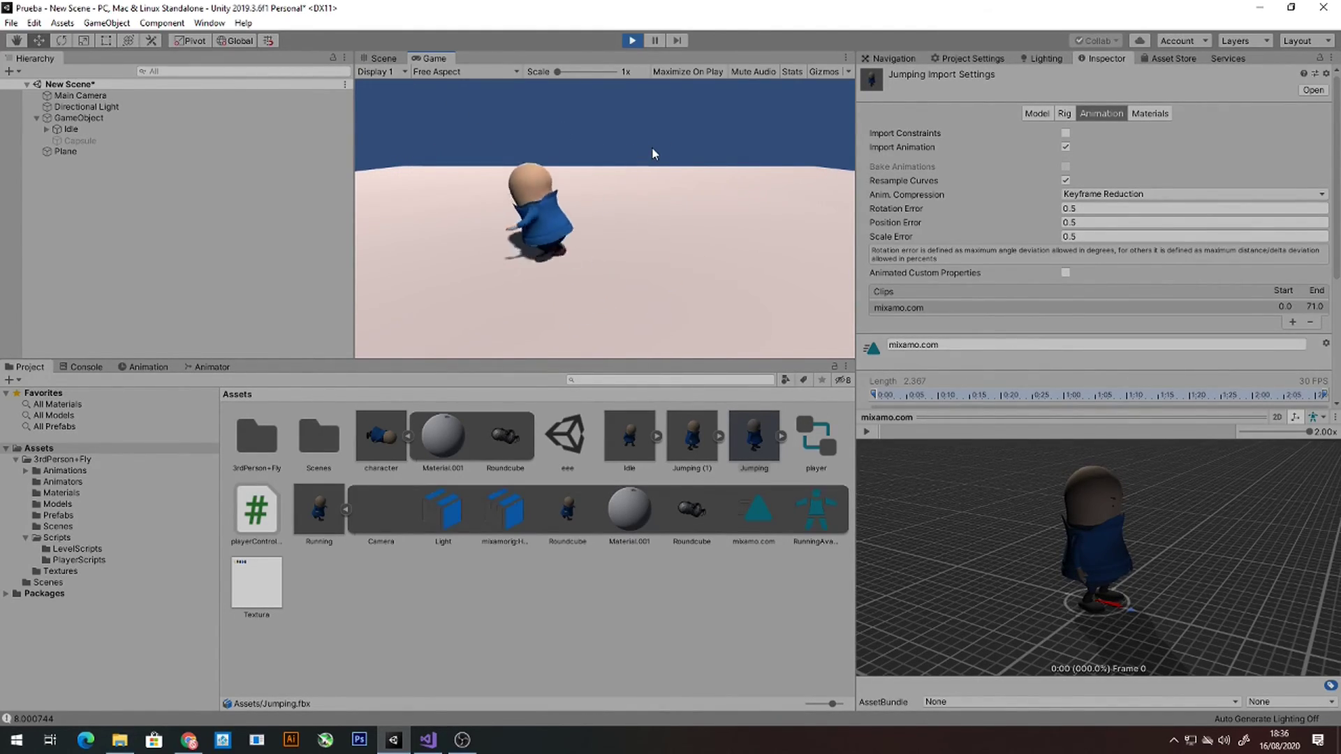
key(s)
key(w)
key(a)
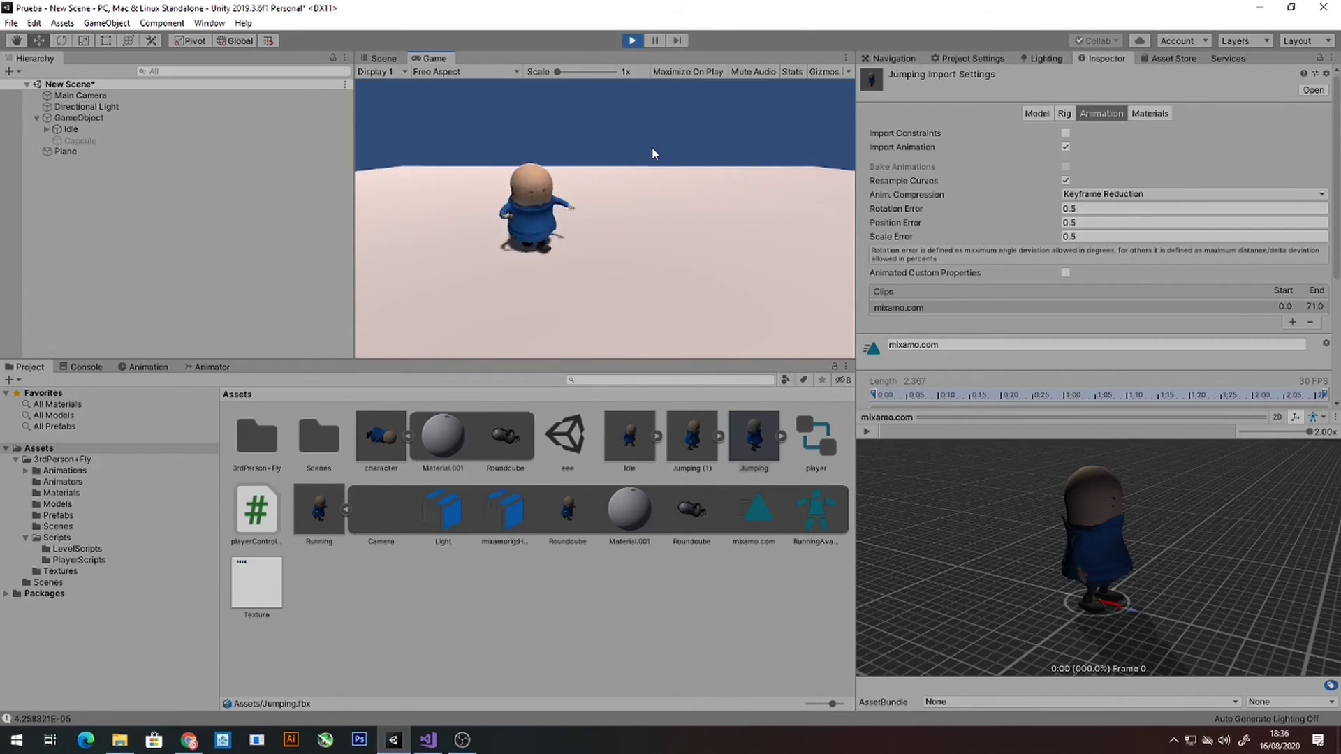
key(s)
key(d)
key(a)
key(s)
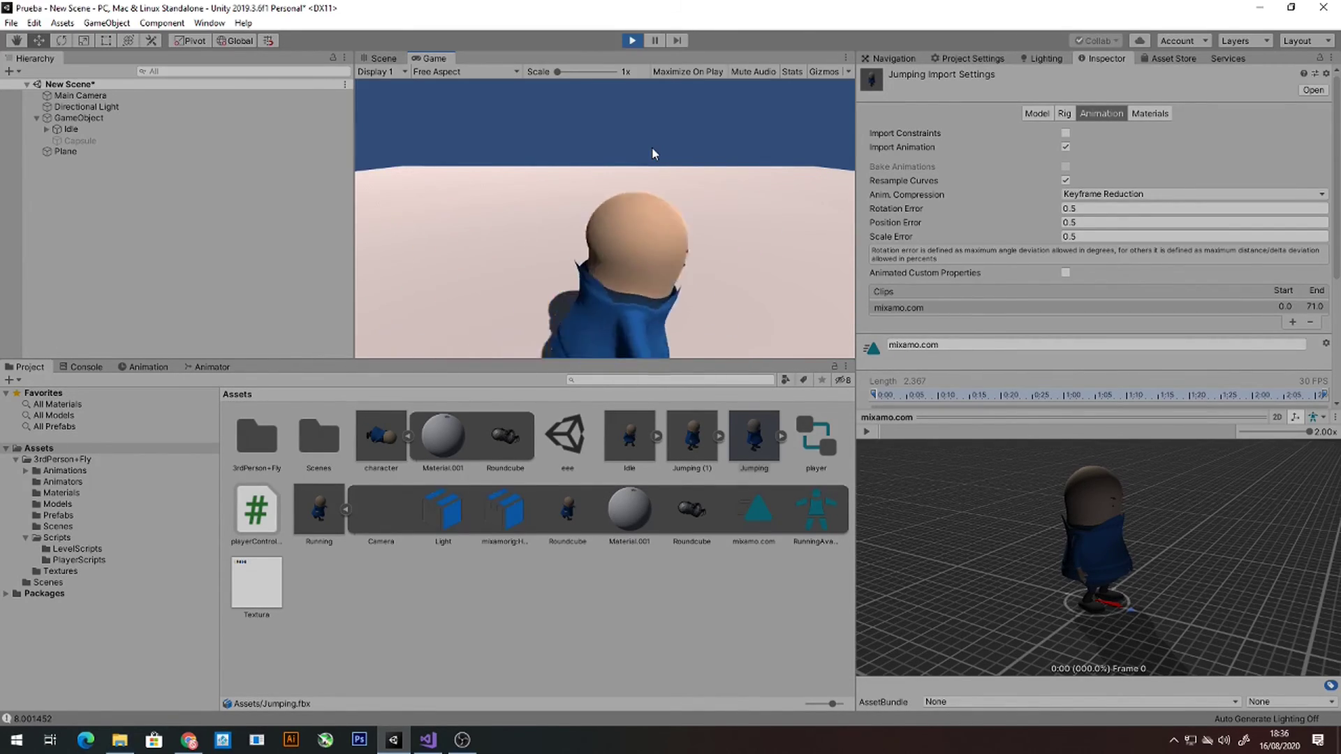
key(w)
key(a)
key(d)
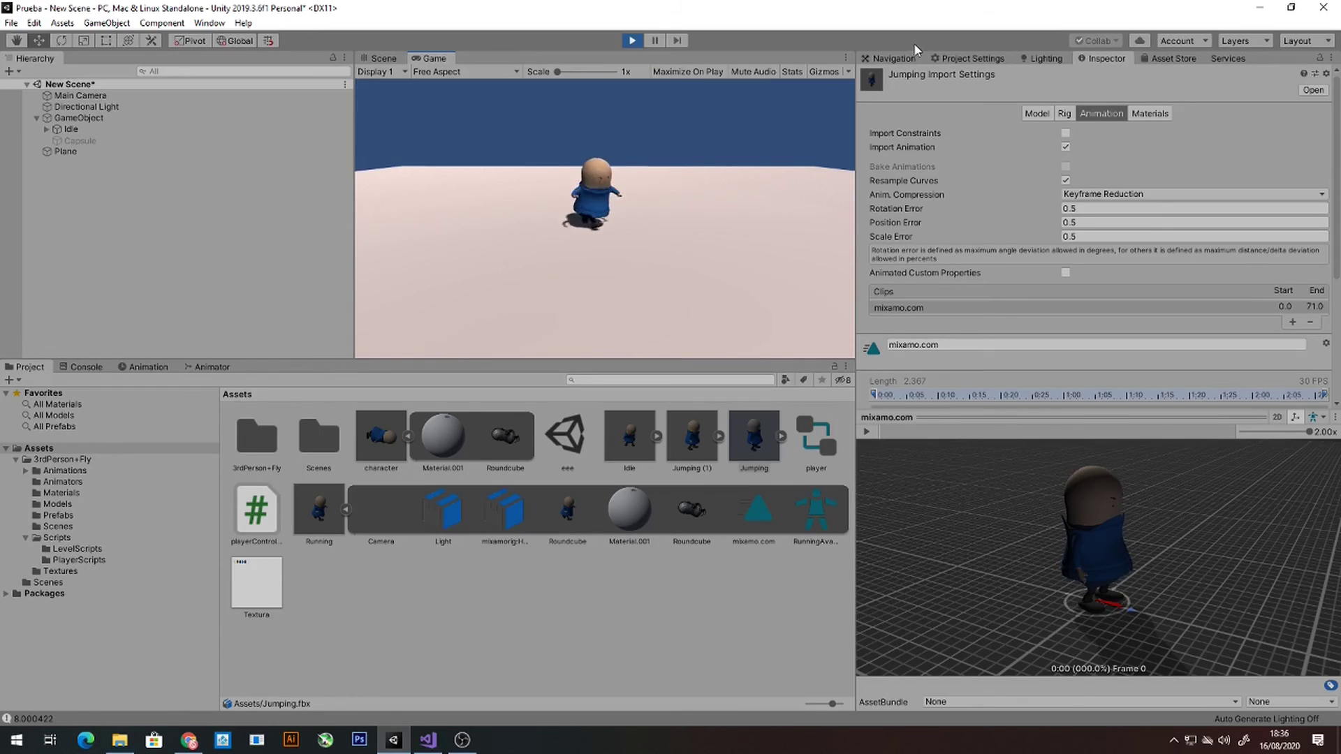
key(s)
Raise the Player Controller's Jump Force to 12 and test jumping while moving
click(78, 117)
click(1093, 445)
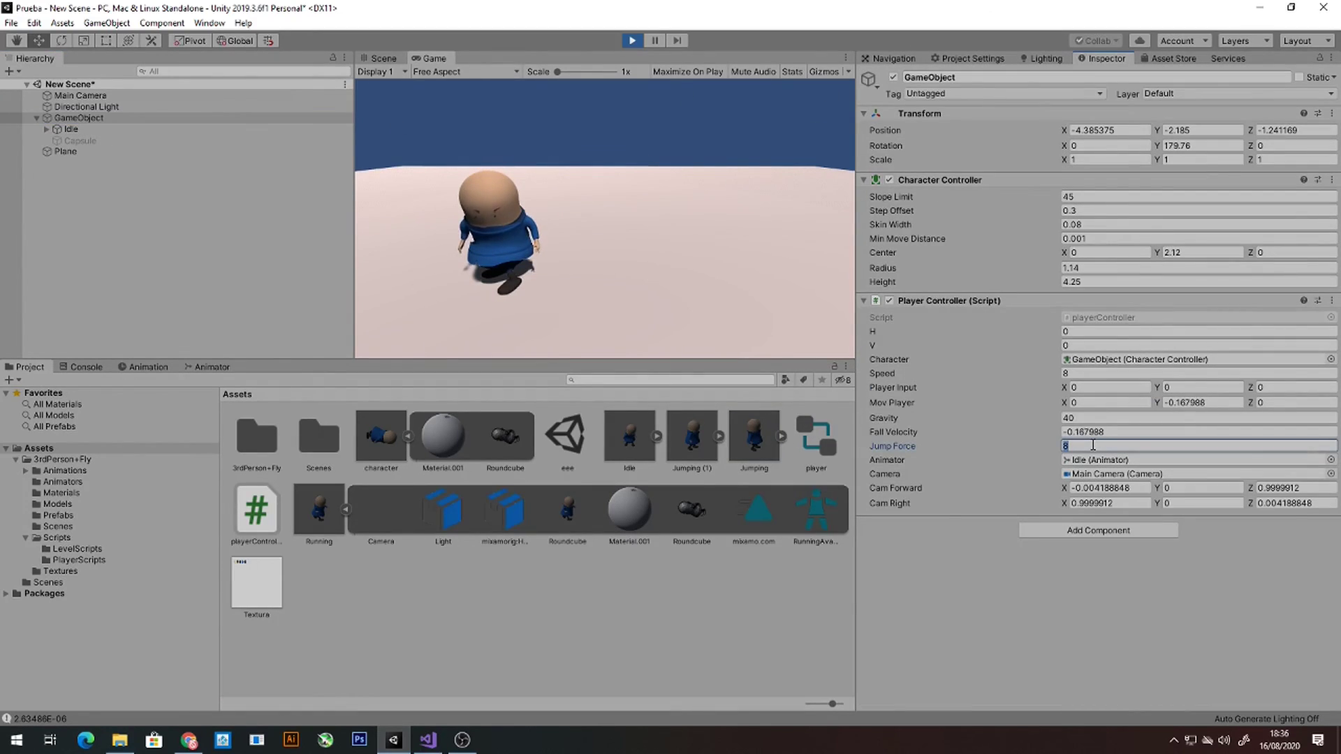
text(12)
click(593, 269)
key(w)
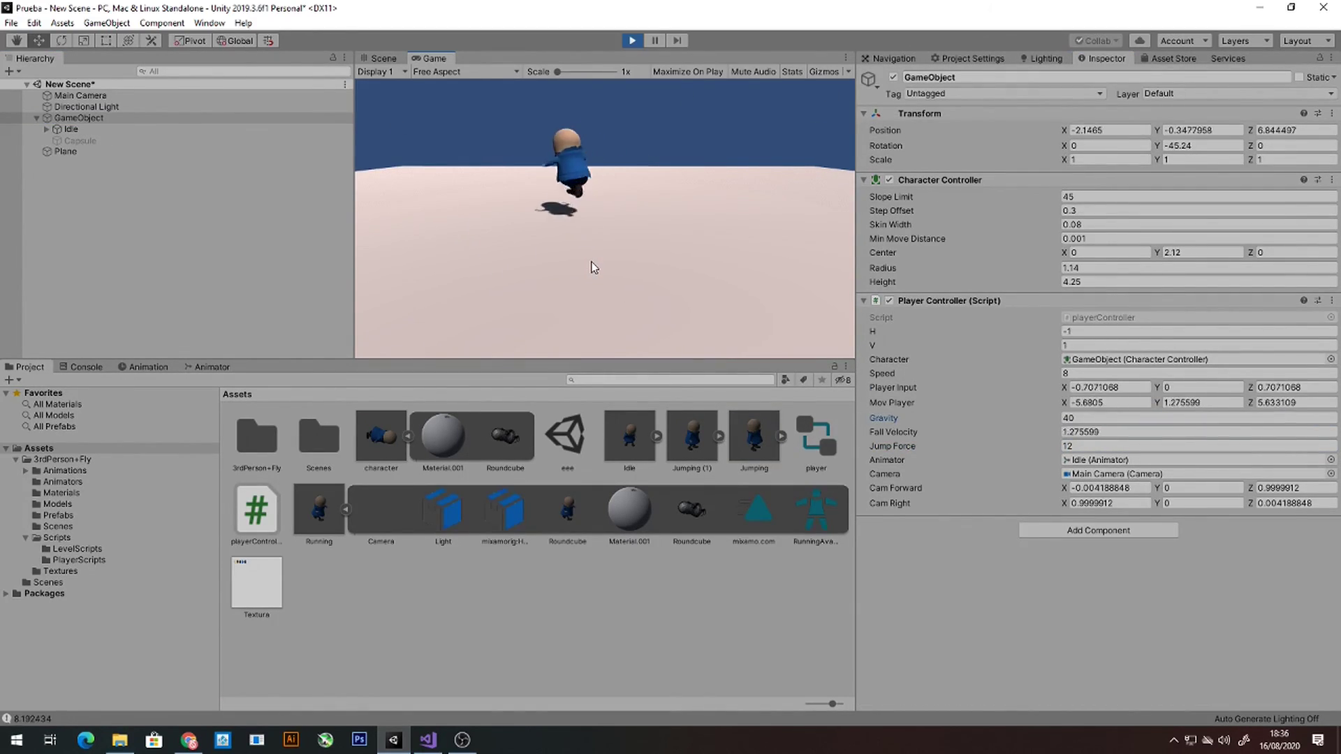
key(d)
key(s)
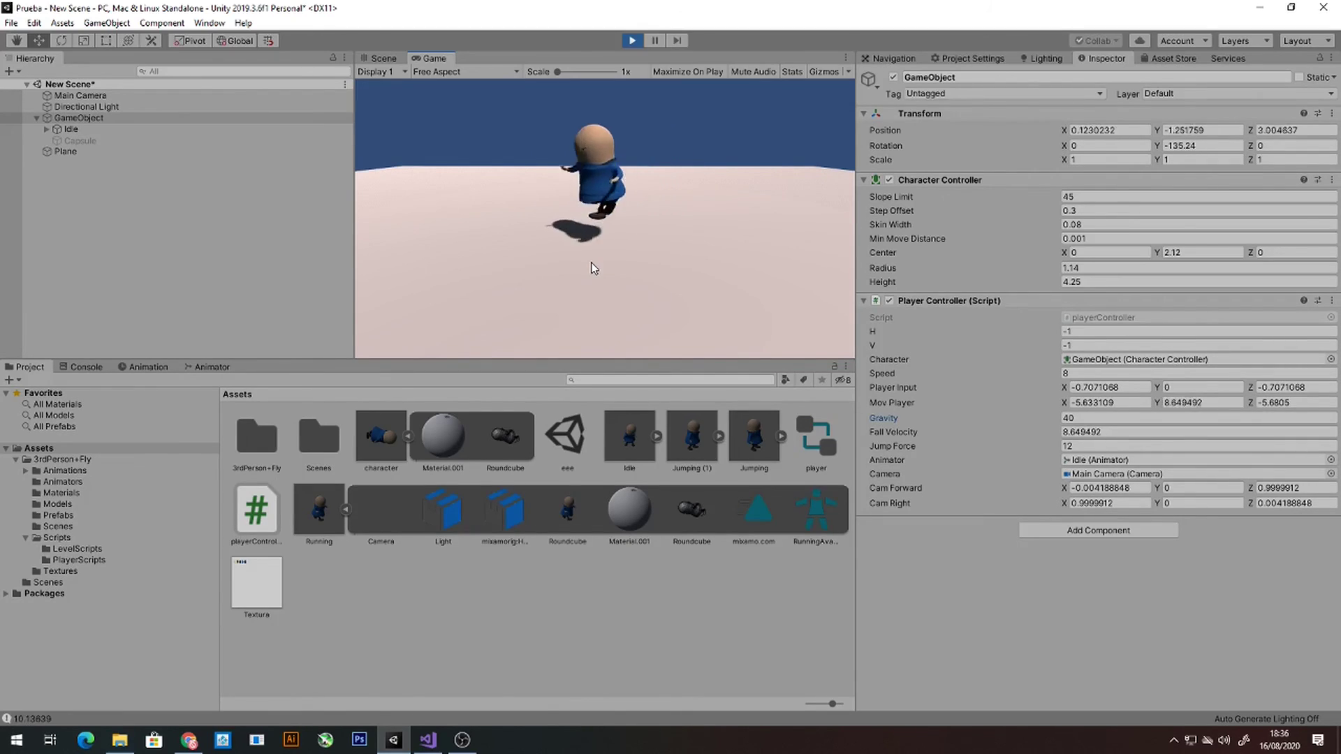
key(a)
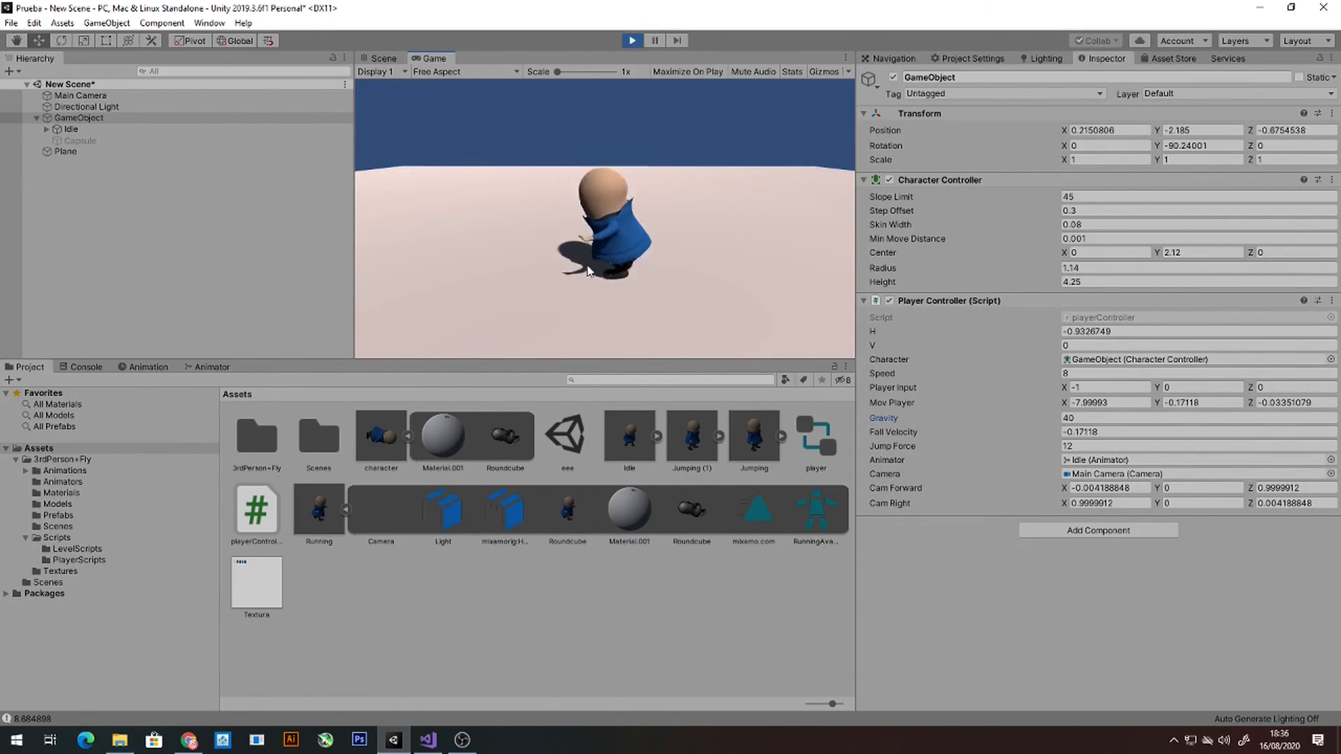